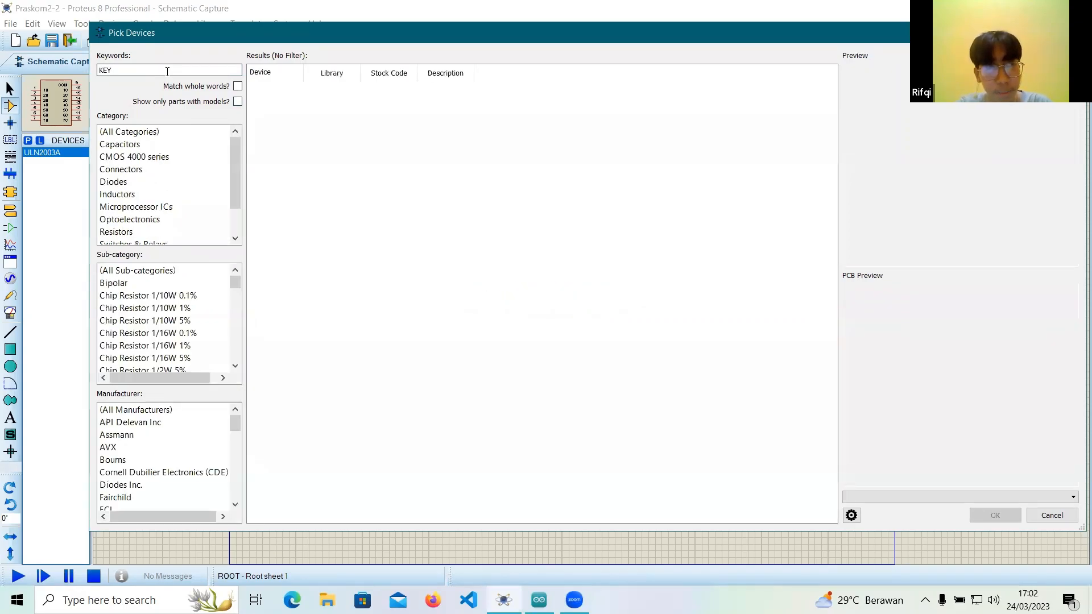
# Search the device library for KEYPAD and add KEYPAD-PHONE to the project's device list.
pyautogui.write('PAD')
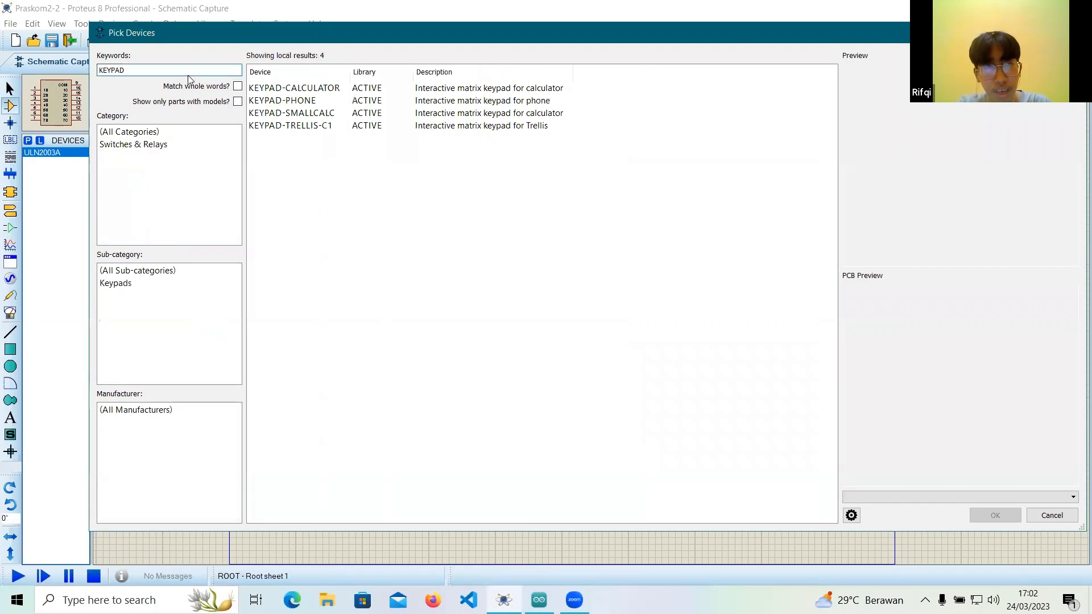
pyautogui.click(309, 102)
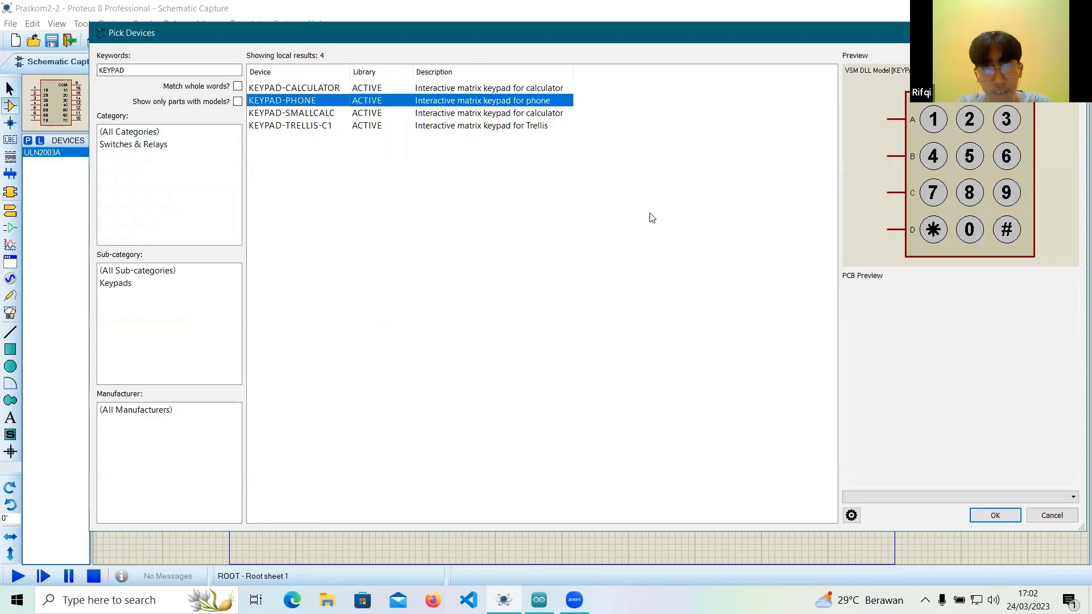
pyautogui.click(979, 517)
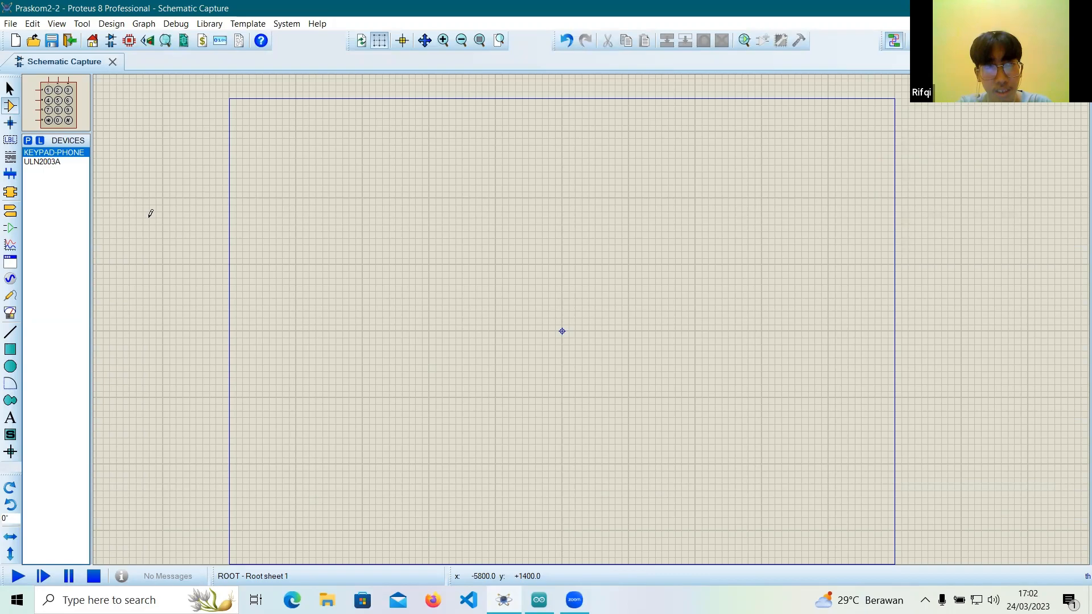
# Search the device library for "Motor stepper" and add MOTOR-STEPPER to the device list.
pyautogui.click(28, 141)
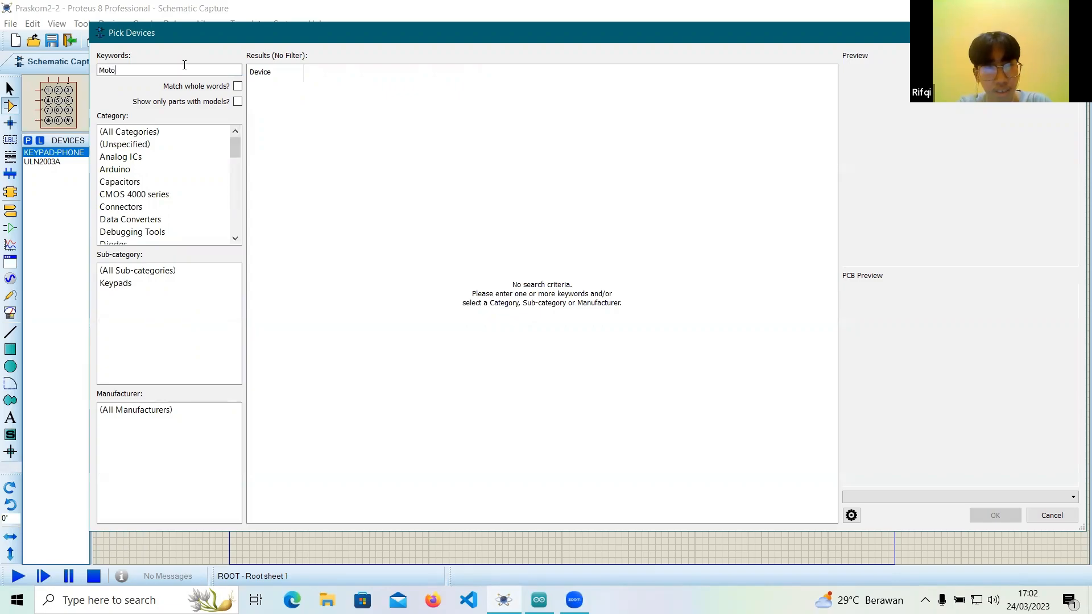
pyautogui.write('Motor stepper')
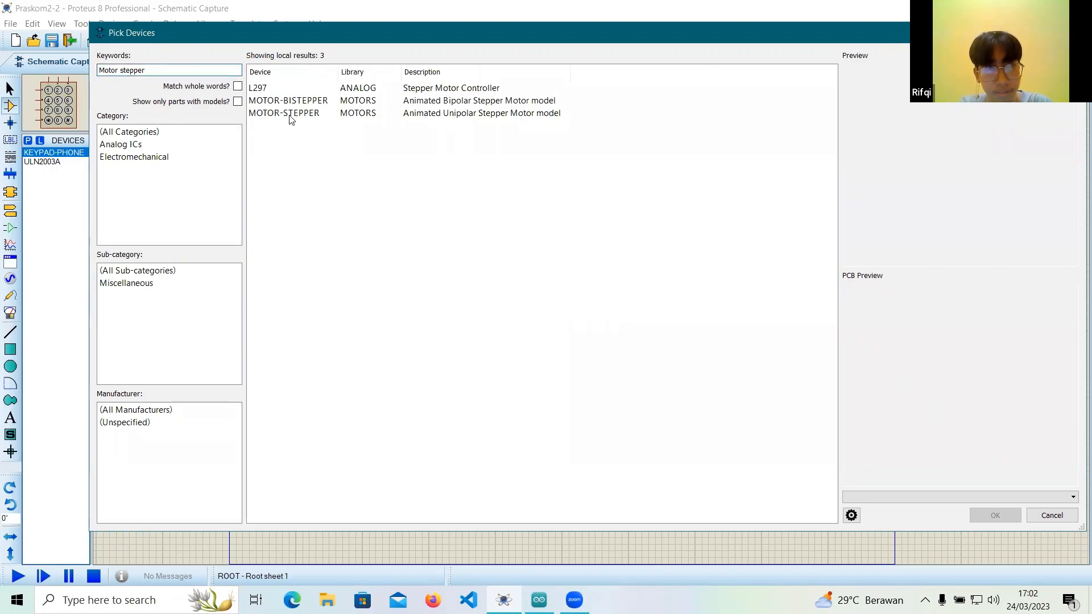
pyautogui.click(289, 114)
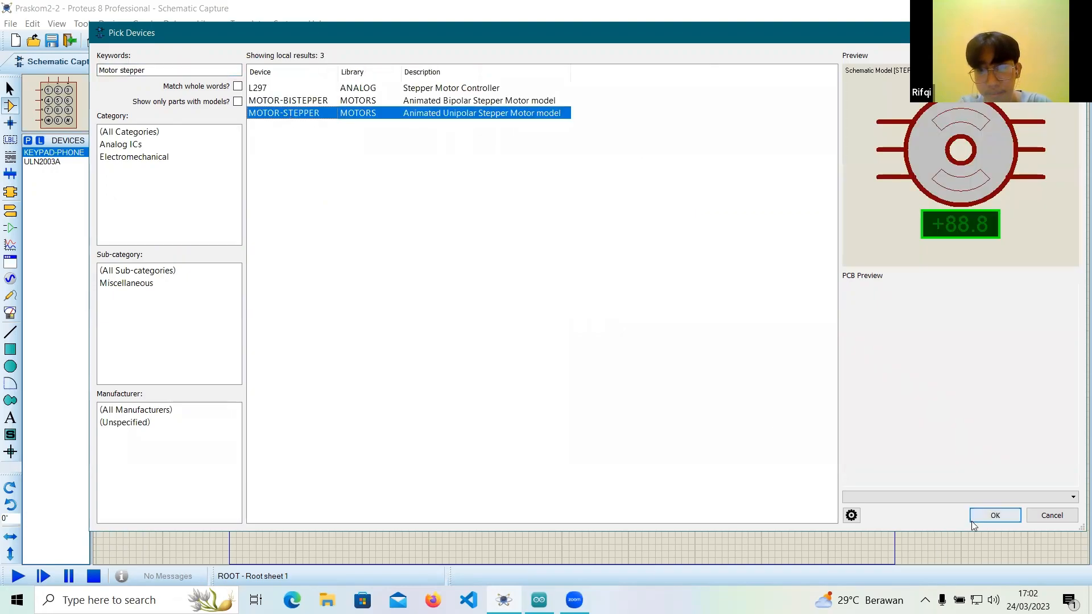
pyautogui.click(995, 515)
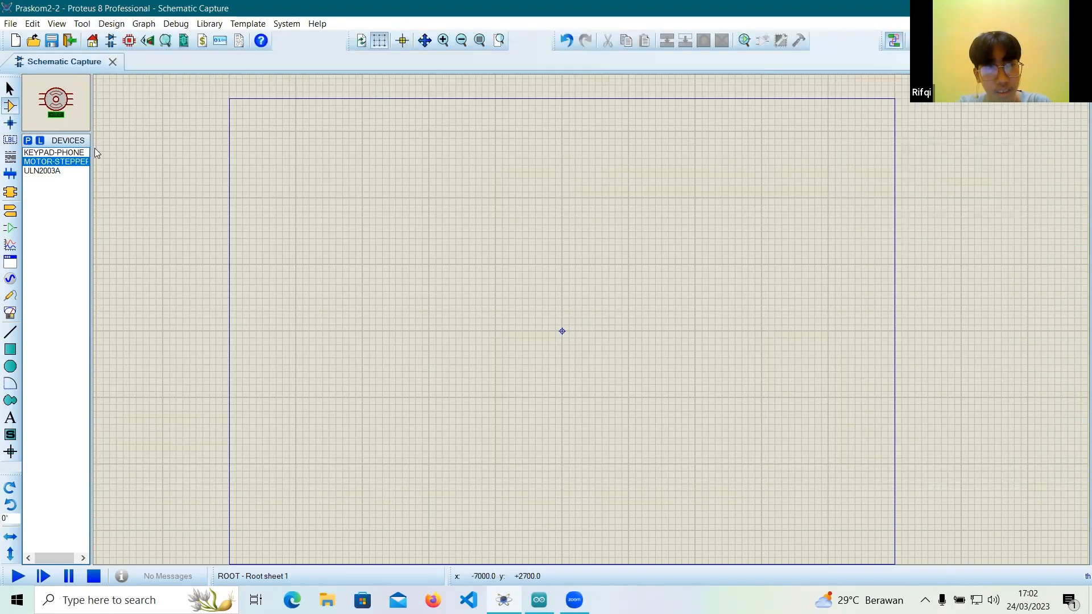
# Search the device library for Arduino and add ARDUINO UNO to the device list.
pyautogui.click(26, 146)
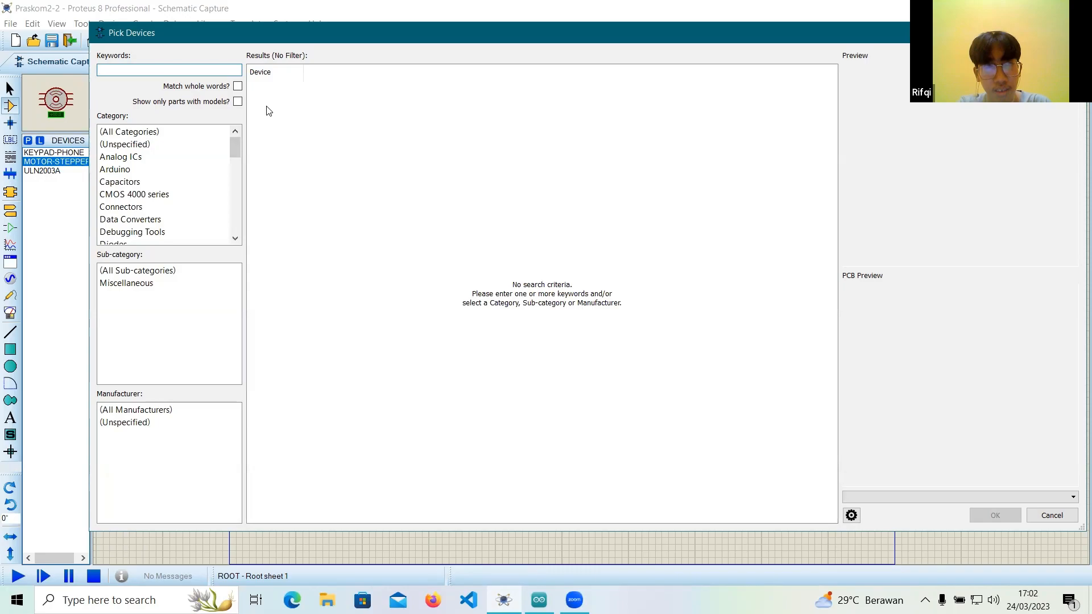
pyautogui.write('AR')
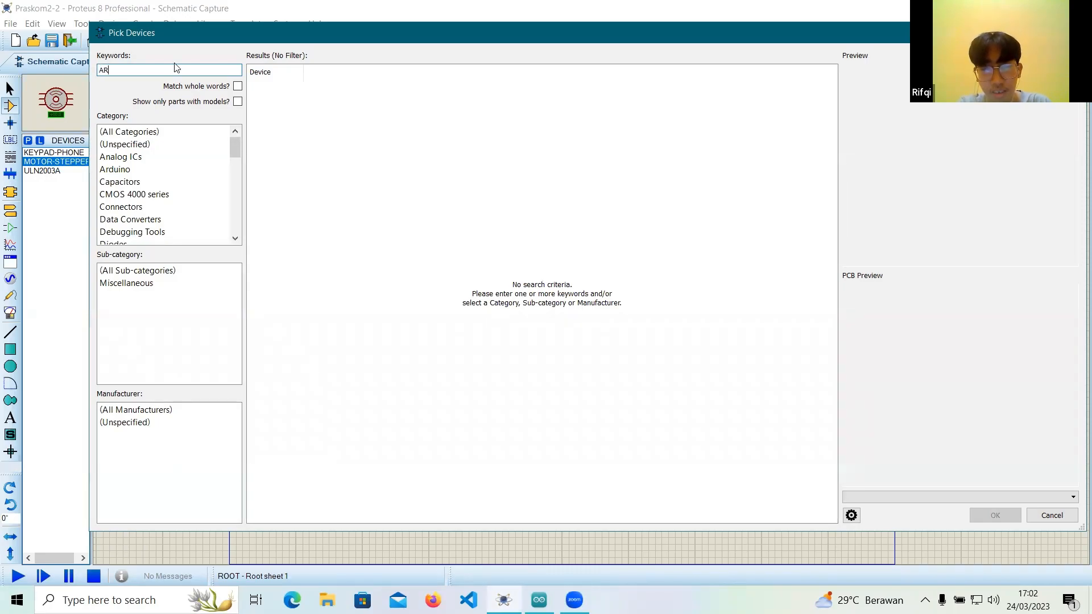
pyautogui.write('duino')
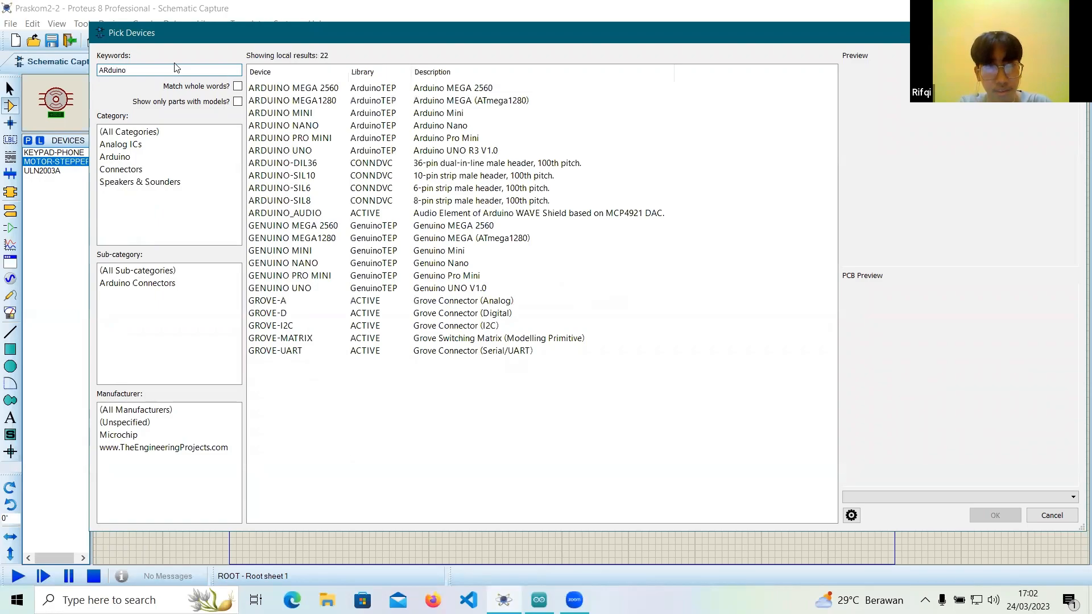
pyautogui.click(311, 151)
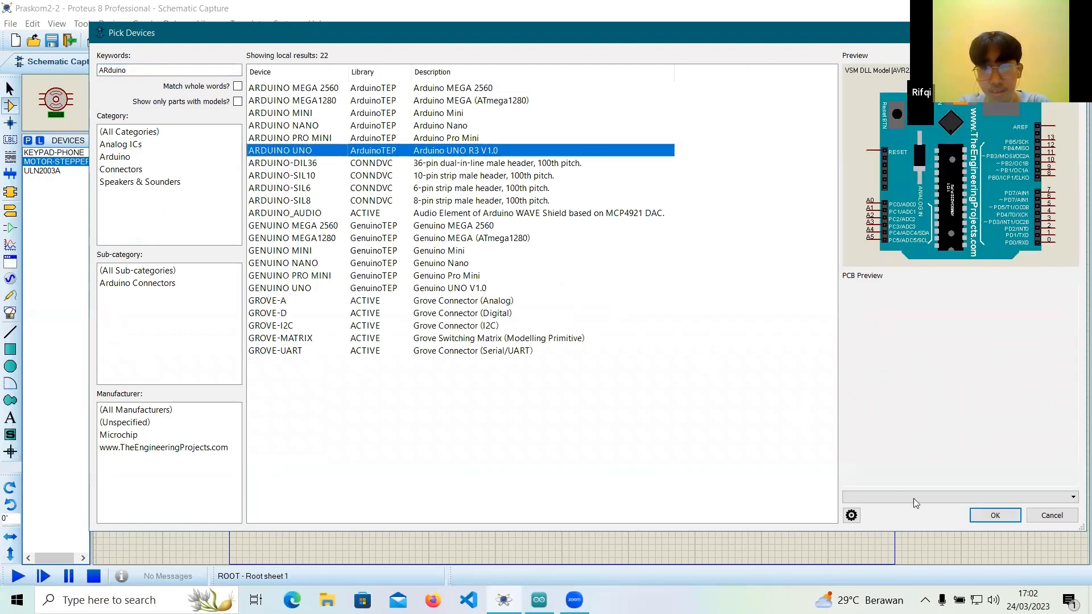
pyautogui.click(979, 510)
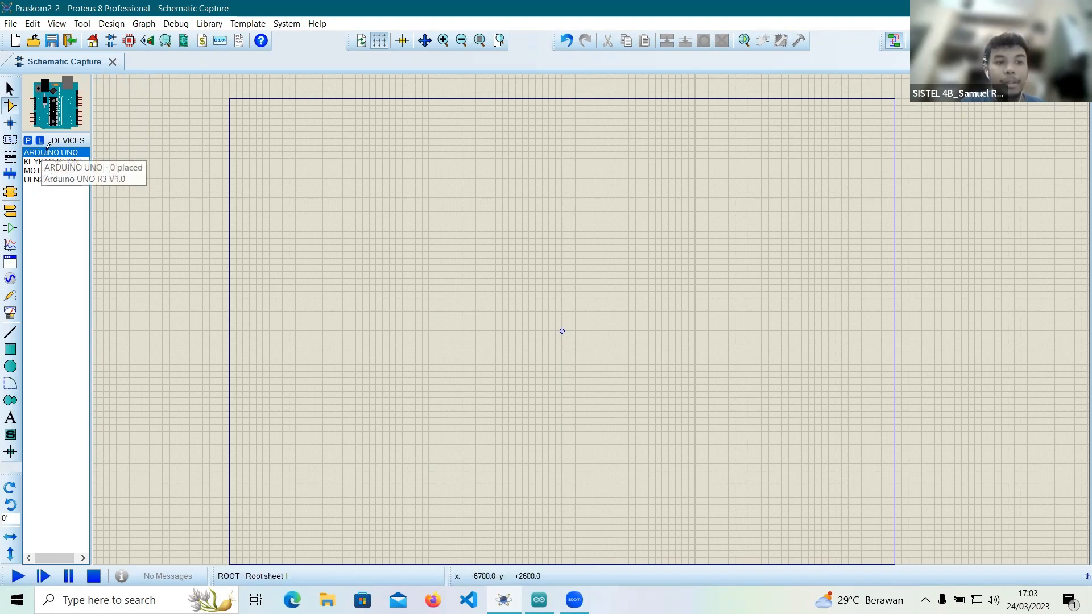
# Place the Arduino Uno in the sheet's upper-left area and the phone keypad at the sheet's centre.
pyautogui.click(309, 184)
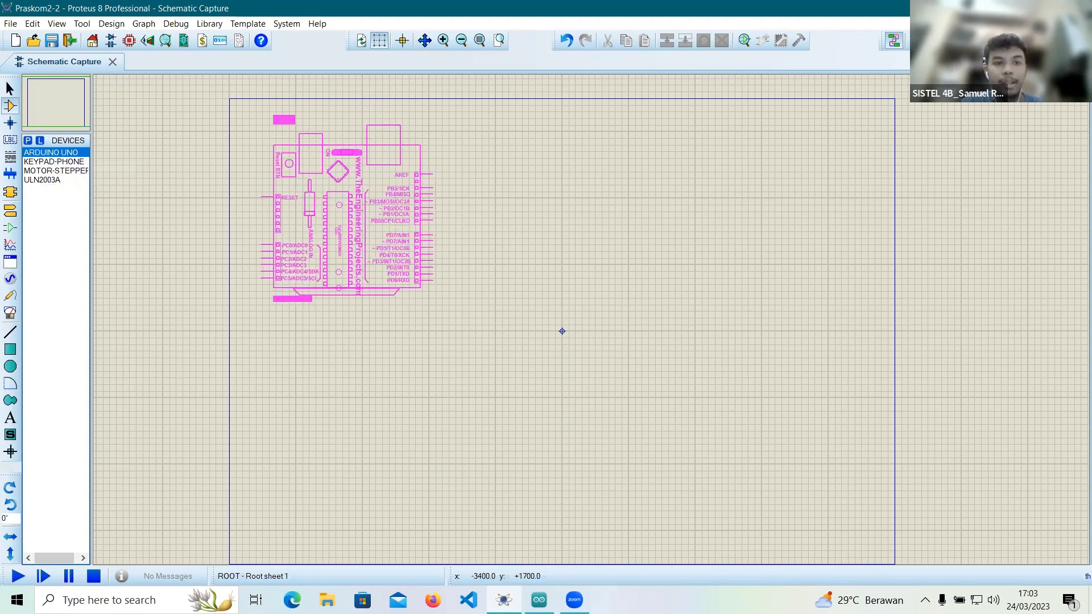
pyautogui.click(336, 214)
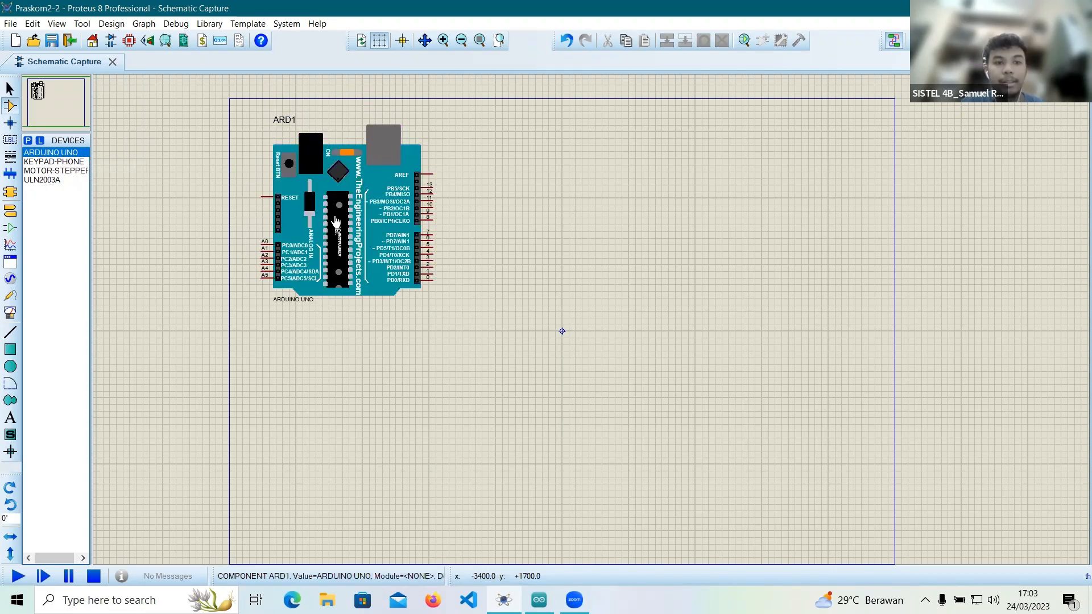
pyautogui.click(58, 162)
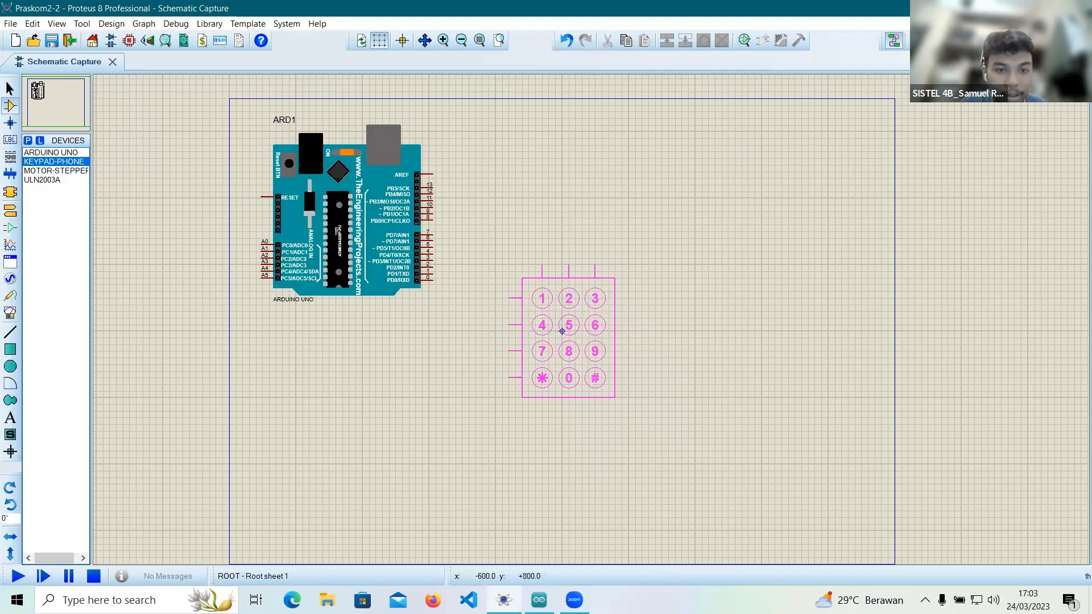
pyautogui.click(562, 331)
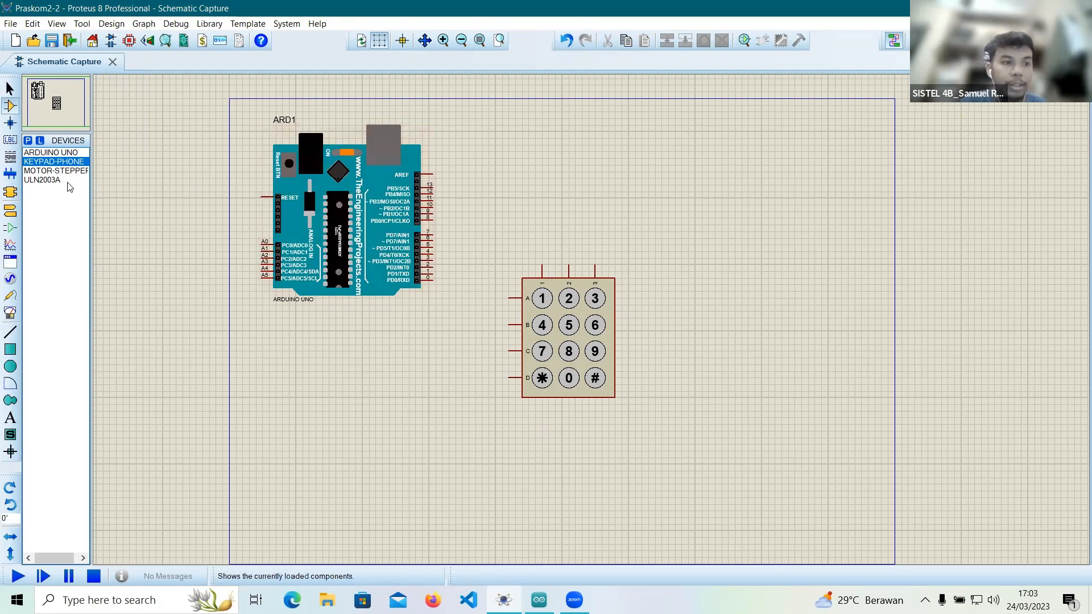
# Place the MOTOR-STEPPER in the upper-right area of the sheet, above and to the right of the keypad.
pyautogui.click(54, 171)
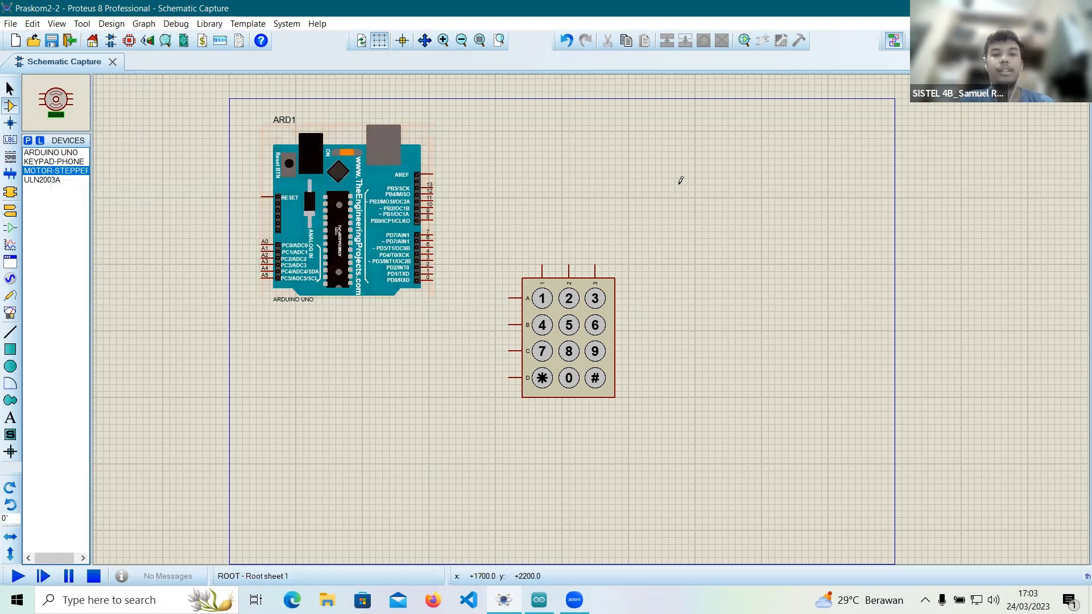
pyautogui.click(750, 176)
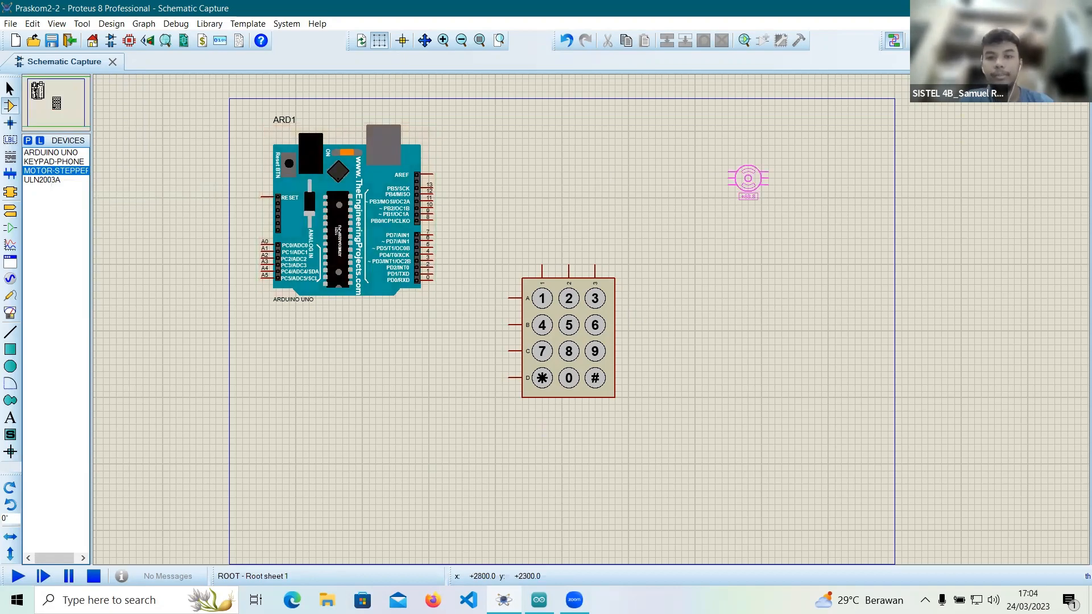
pyautogui.click(735, 179)
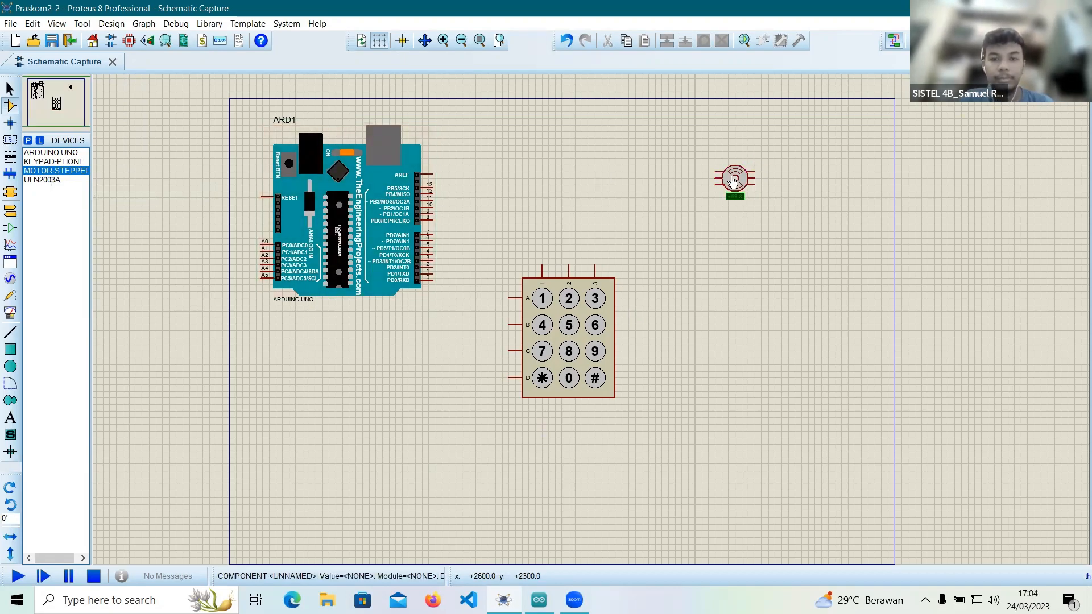
# Place the ULN2003A between the Arduino and the stepper motor, and a POWER terminal above the gap between driver and motor.
pyautogui.click(35, 180)
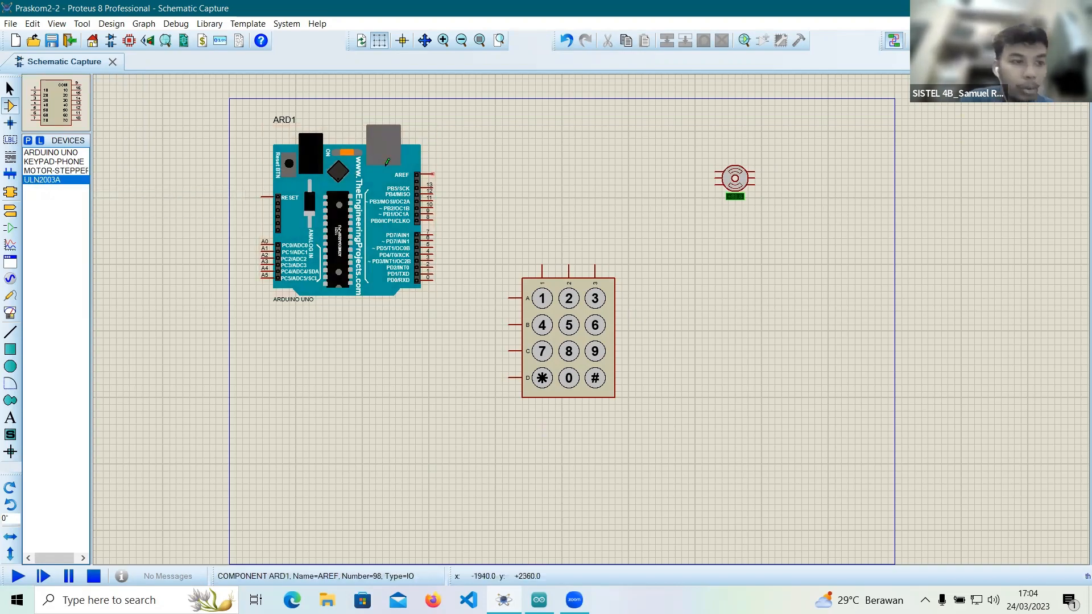
pyautogui.click(587, 175)
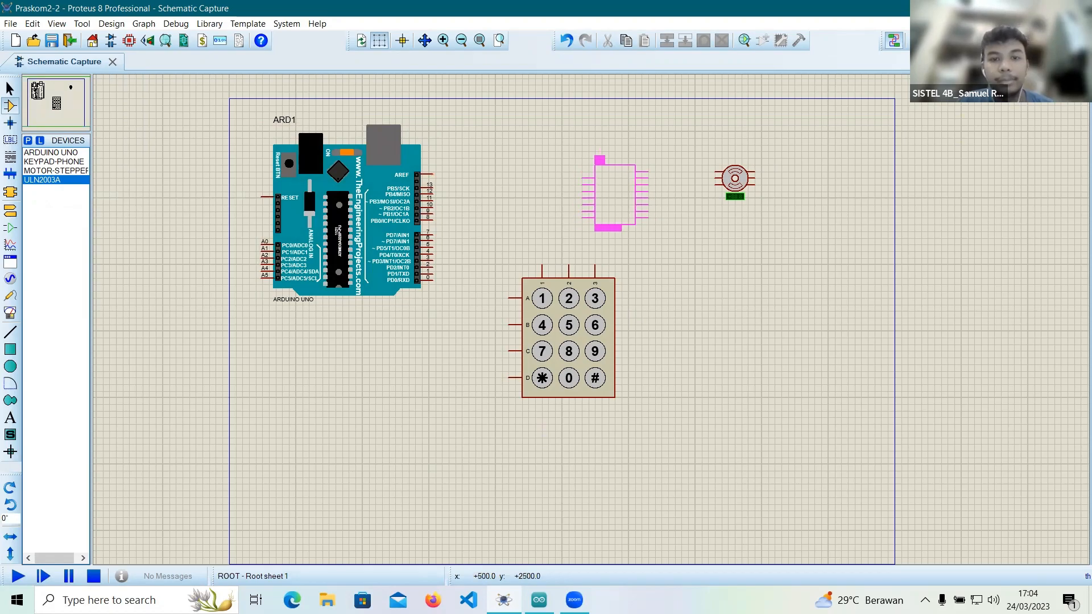
pyautogui.click(592, 179)
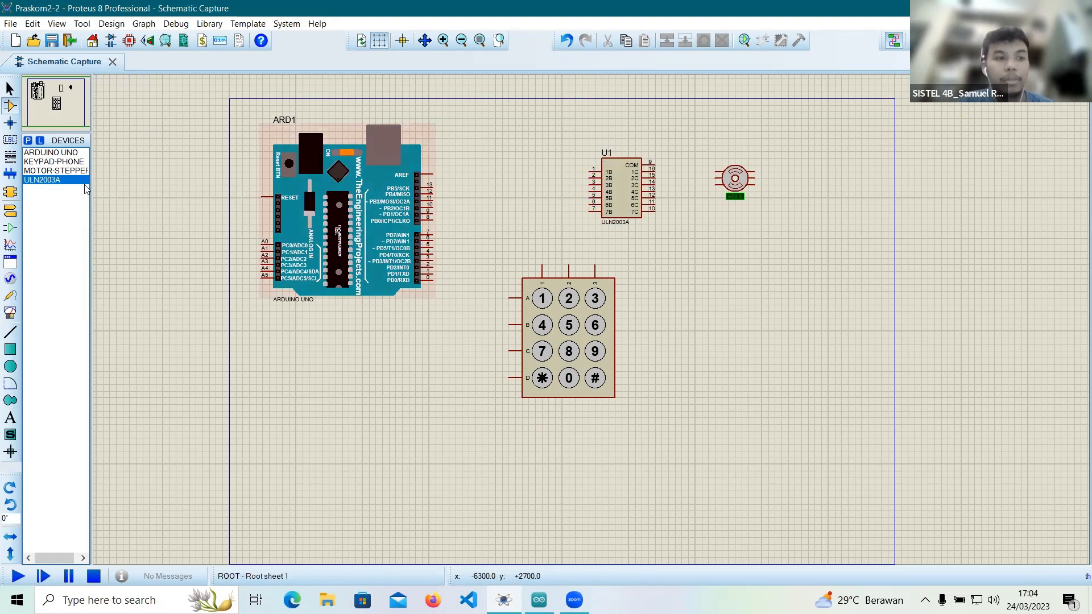
pyautogui.click(10, 211)
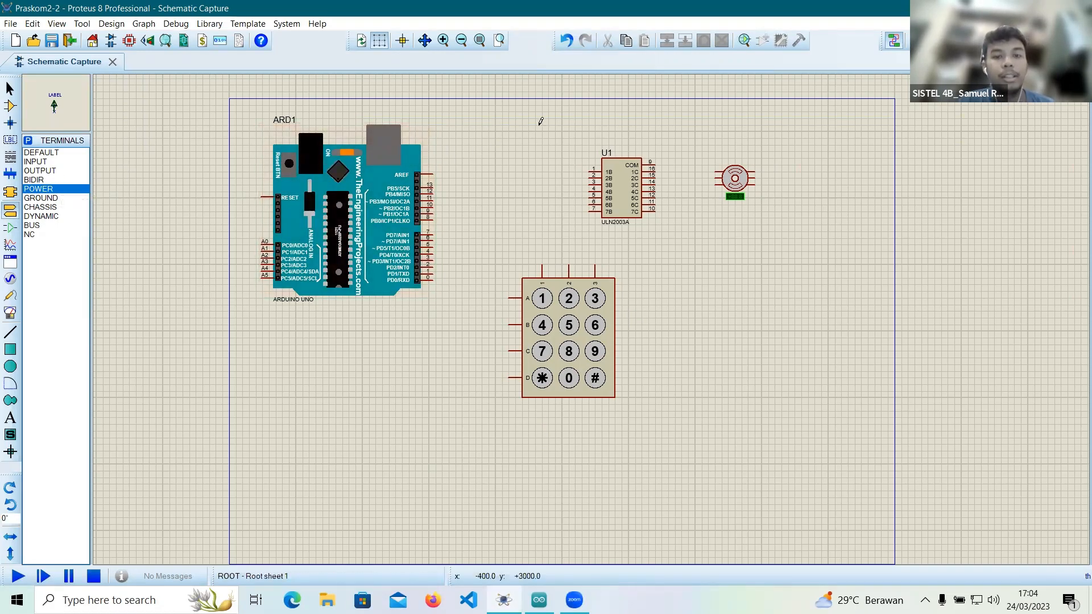
pyautogui.click(688, 119)
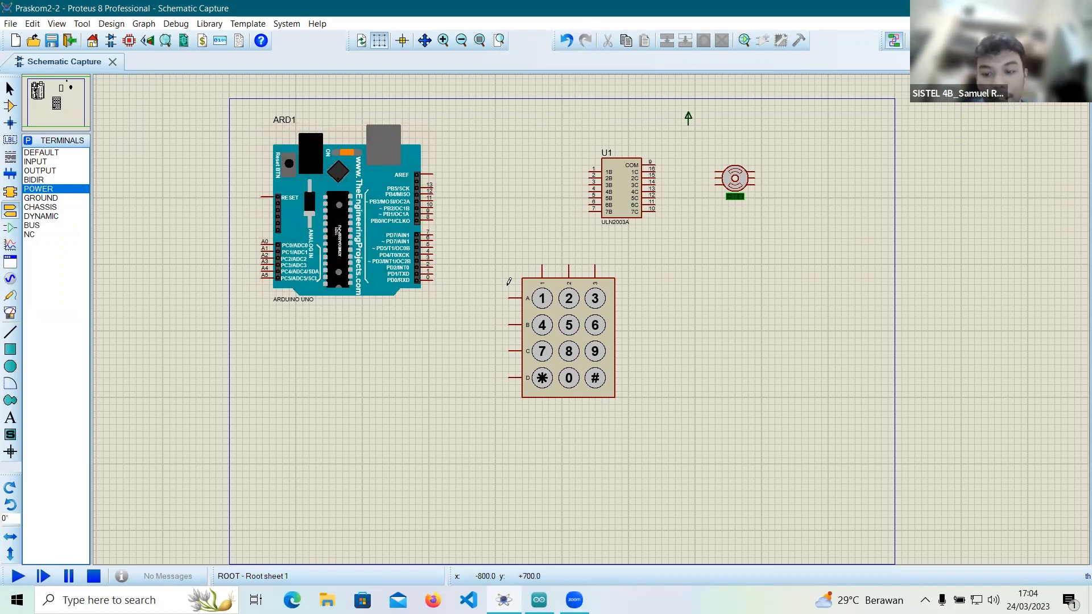
# Wire the ULN2003A inputs 1B, 2B, 3B and 4B to Arduino pins 13, 12, 11 and 10 respectively.
pyautogui.click(589, 169)
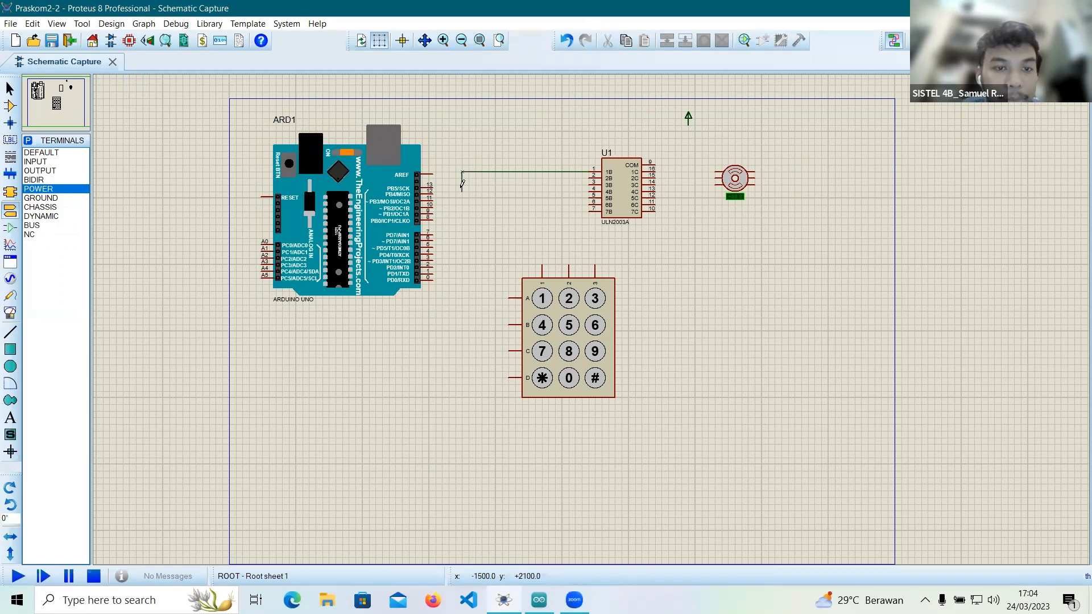
pyautogui.click(433, 183)
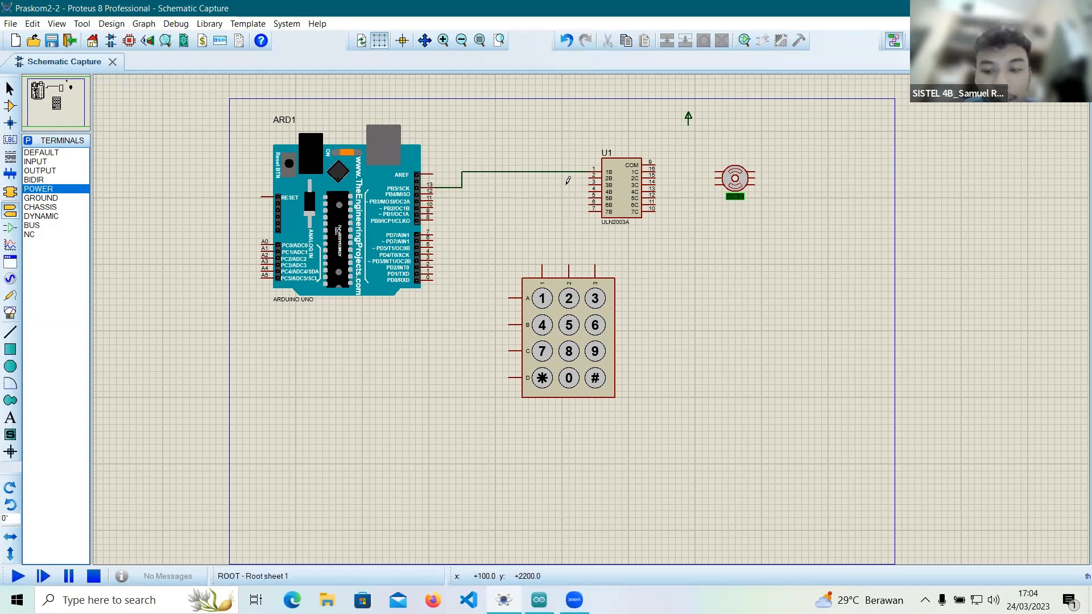
pyautogui.click(589, 174)
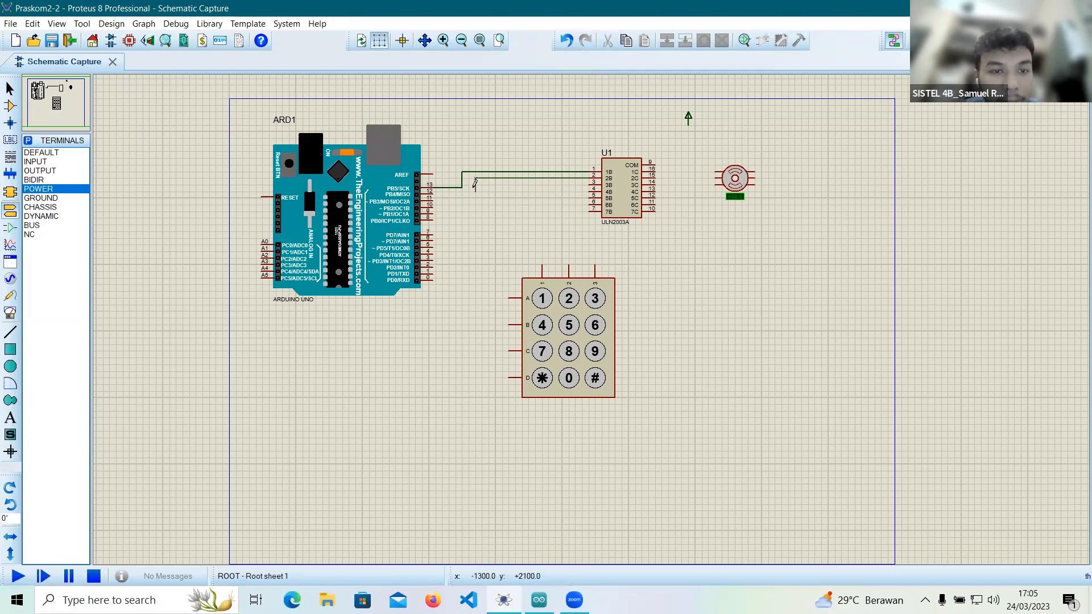
pyautogui.click(476, 180)
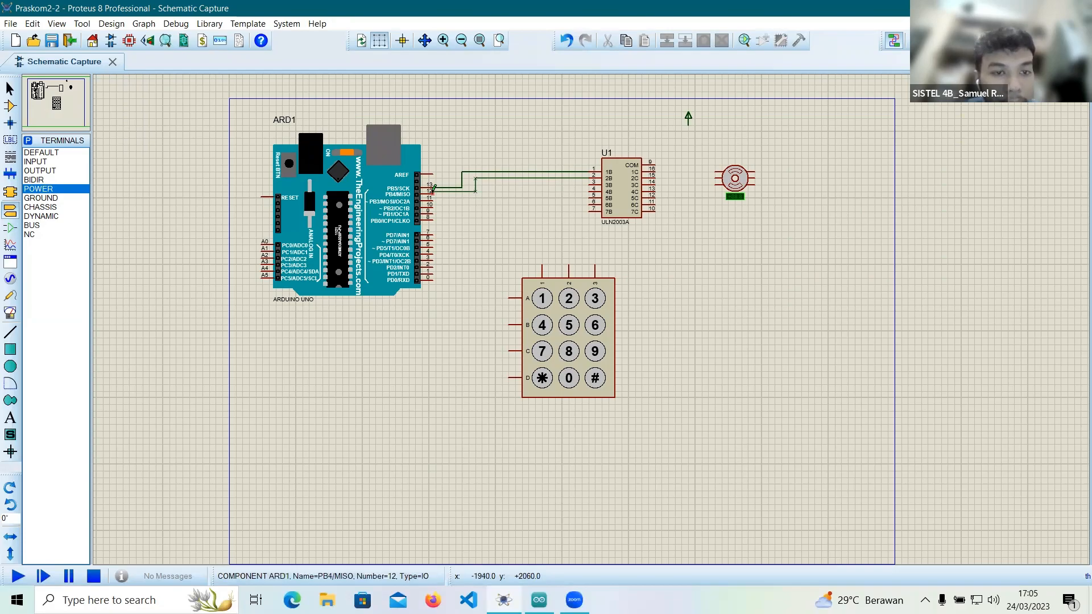
pyautogui.click(433, 190)
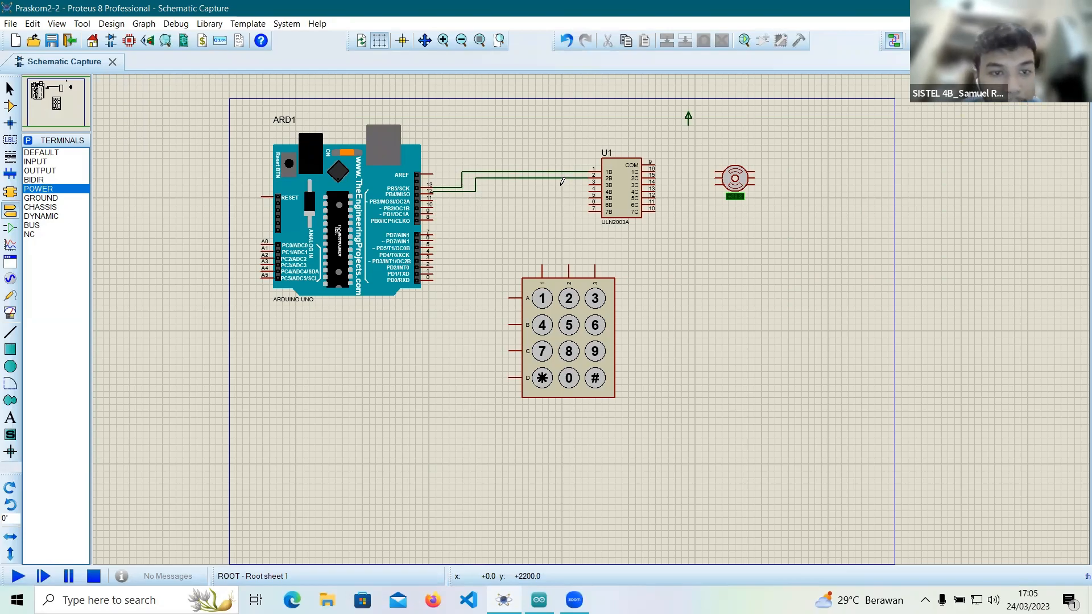
pyautogui.click(590, 181)
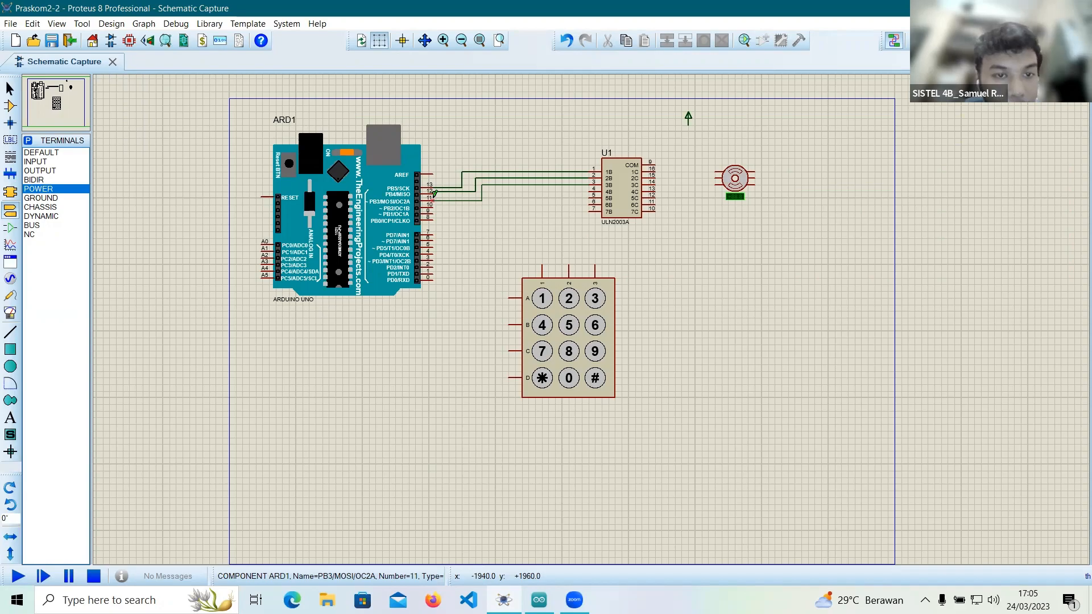
pyautogui.click(432, 198)
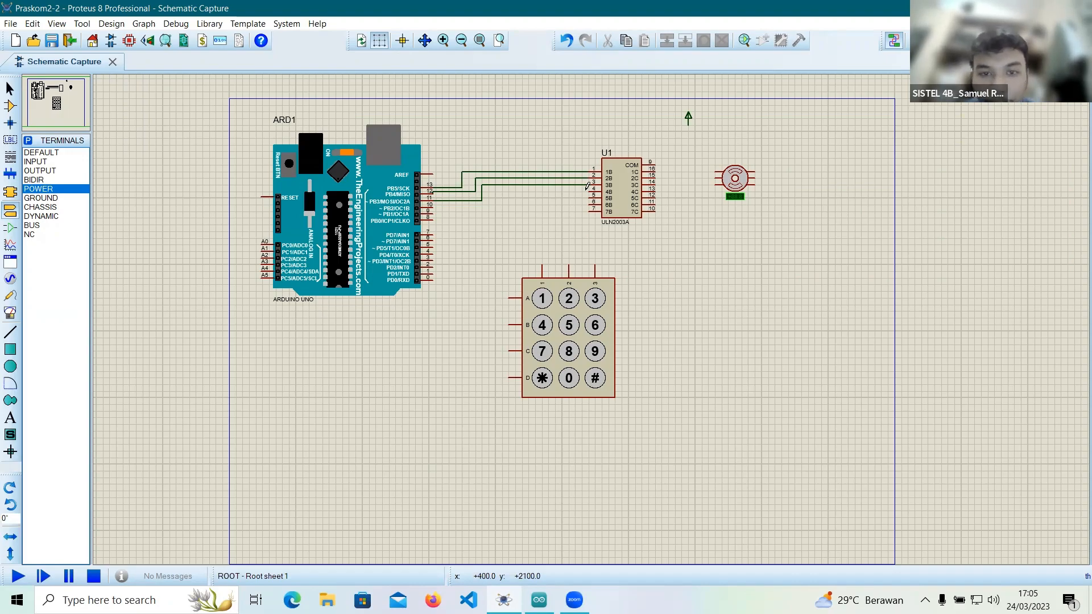
pyautogui.click(591, 188)
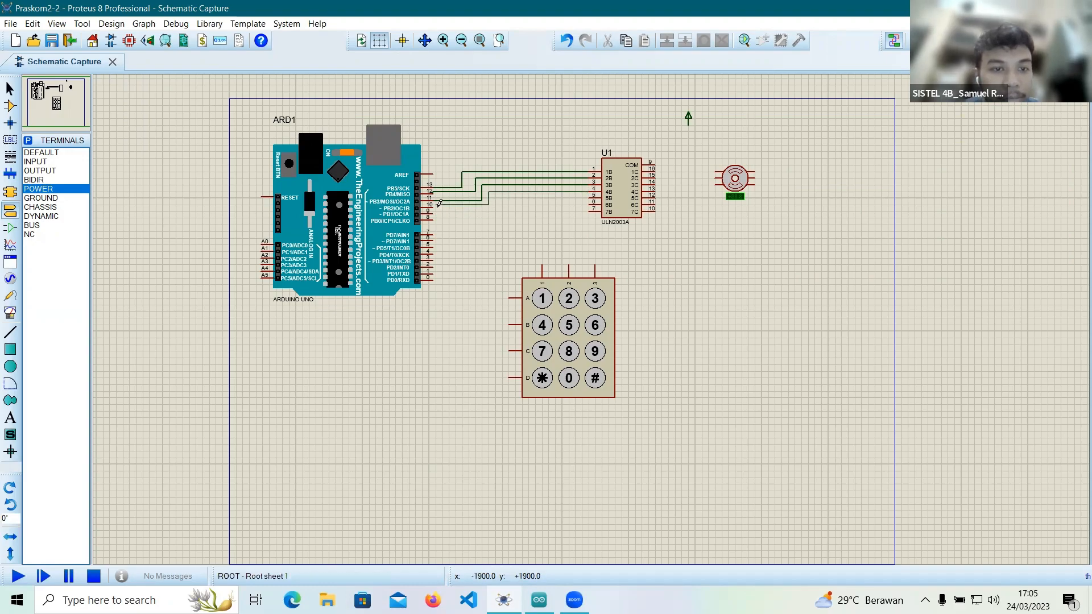
pyautogui.click(432, 204)
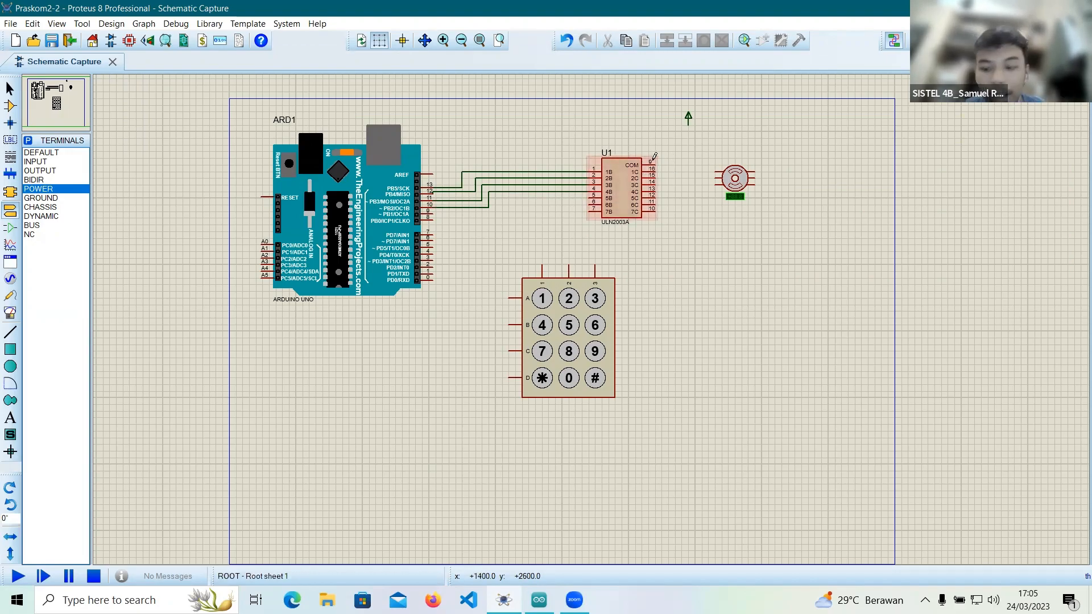
# Wire the stepper motor's upper-left pin A1 to the ULN2003A output 1C.
pyautogui.click(716, 169)
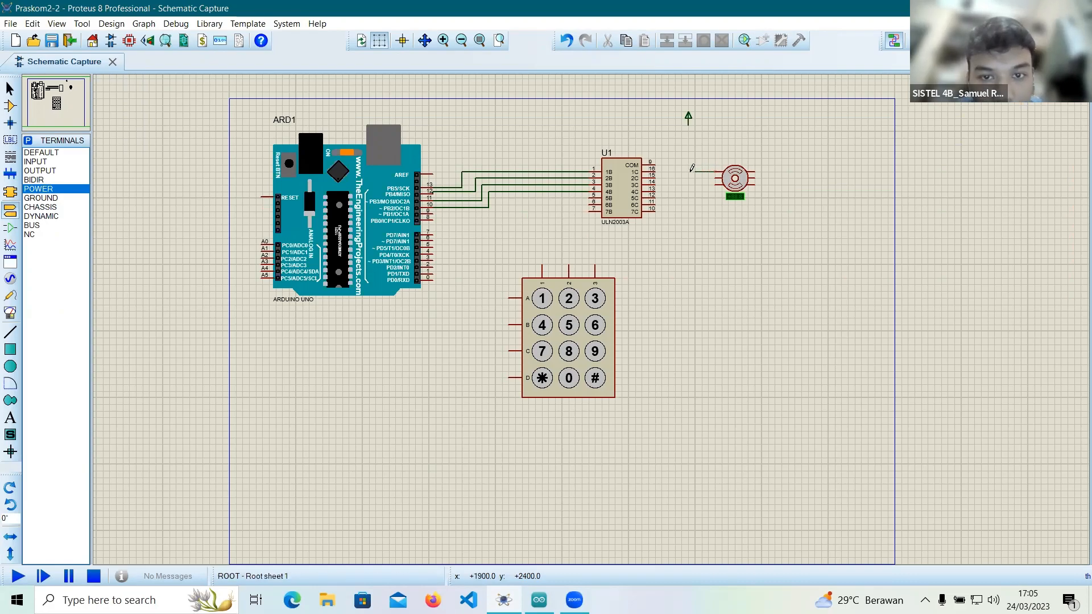
pyautogui.click(656, 170)
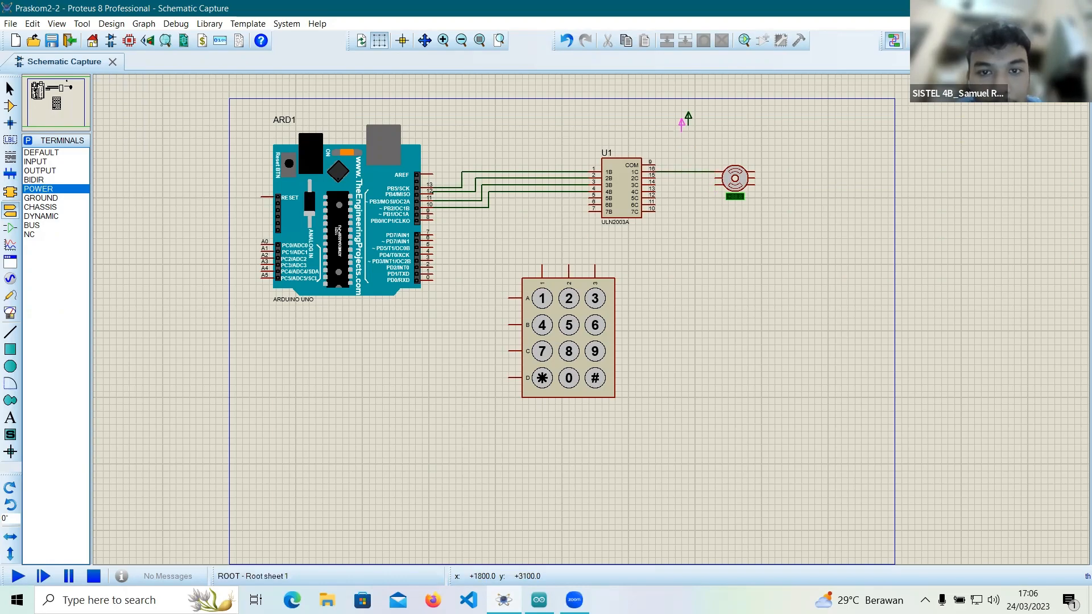
pyautogui.click(709, 122)
pyautogui.rightClick(709, 122)
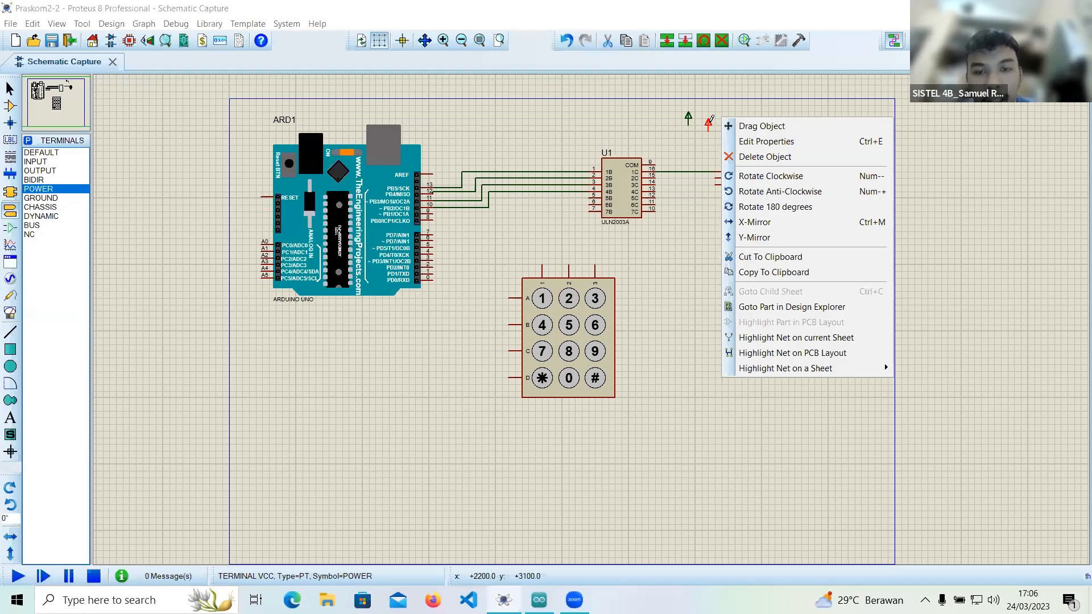
pyautogui.click(749, 157)
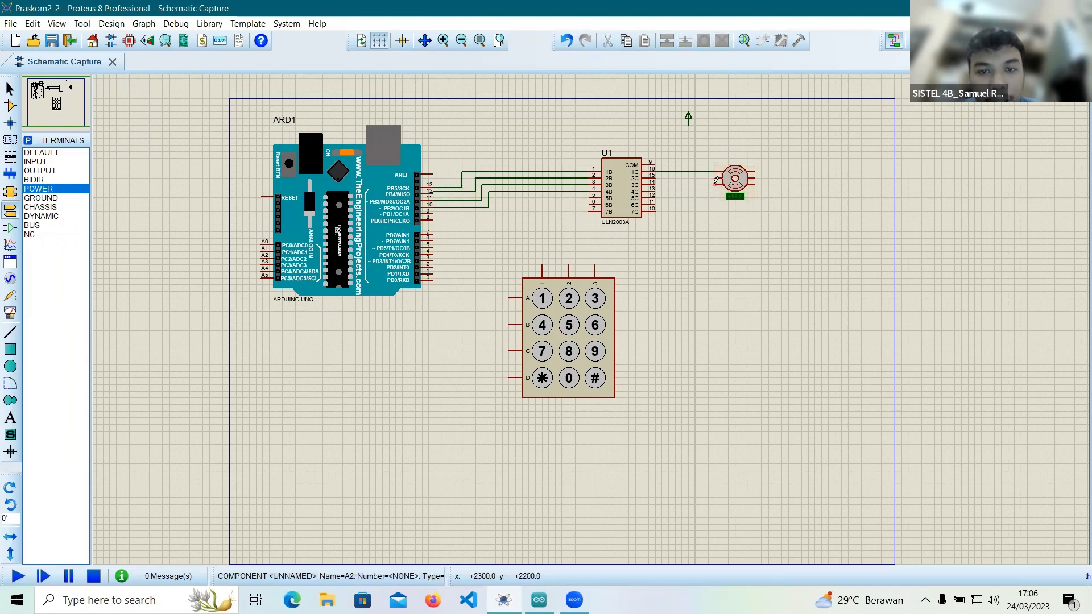
# Wire motor pin A2 to ULN2003A output 2C, and connect both middle motor pins and the COM pin to the POWER terminal.
pyautogui.click(716, 183)
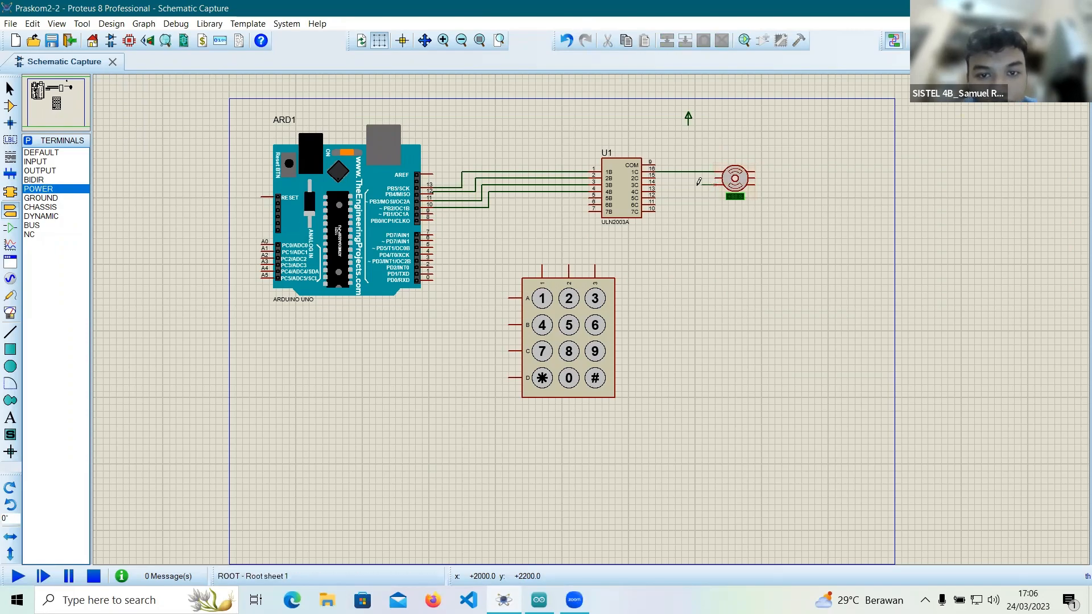
pyautogui.click(657, 174)
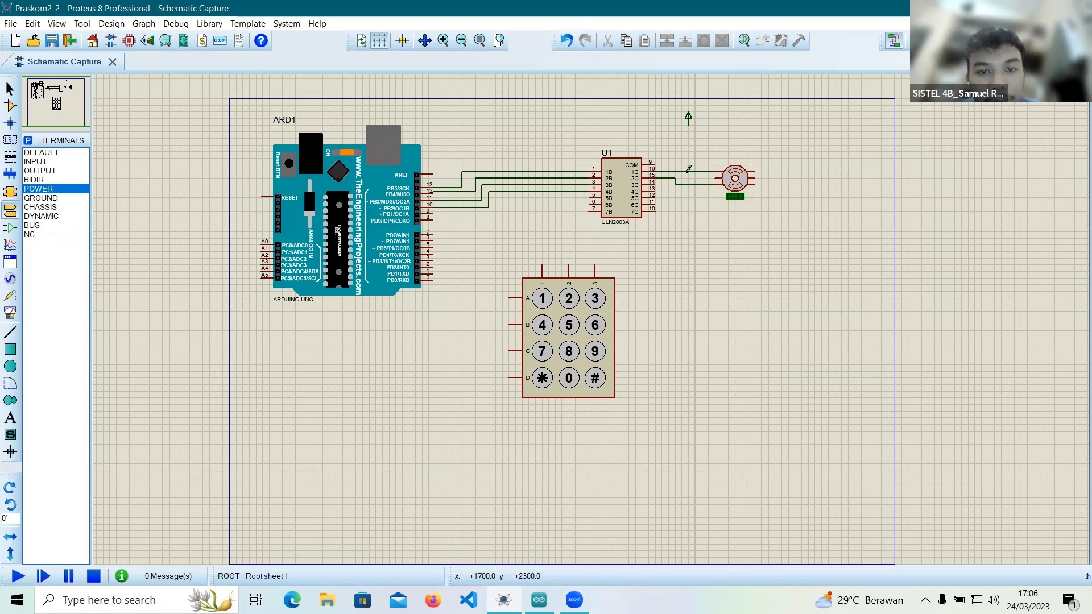
pyautogui.click(757, 174)
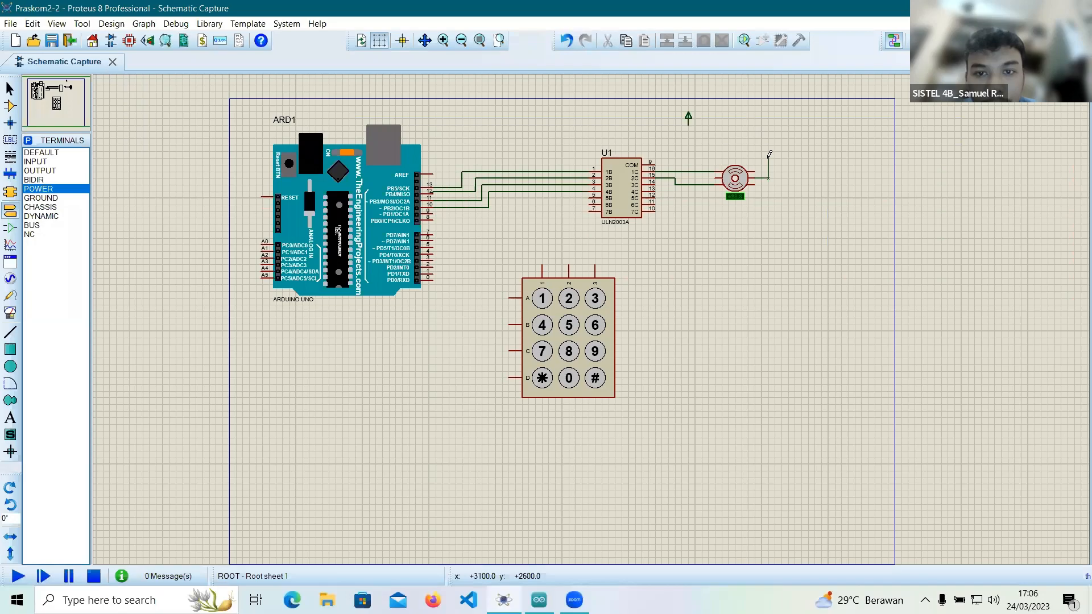
pyautogui.click(659, 159)
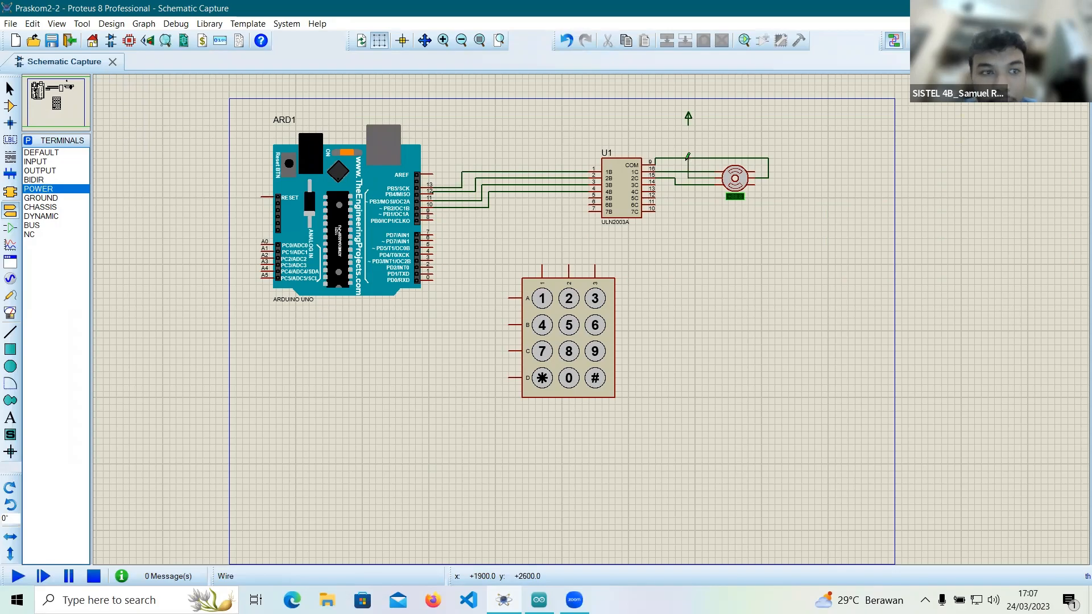
pyautogui.click(688, 117)
pyautogui.click(689, 157)
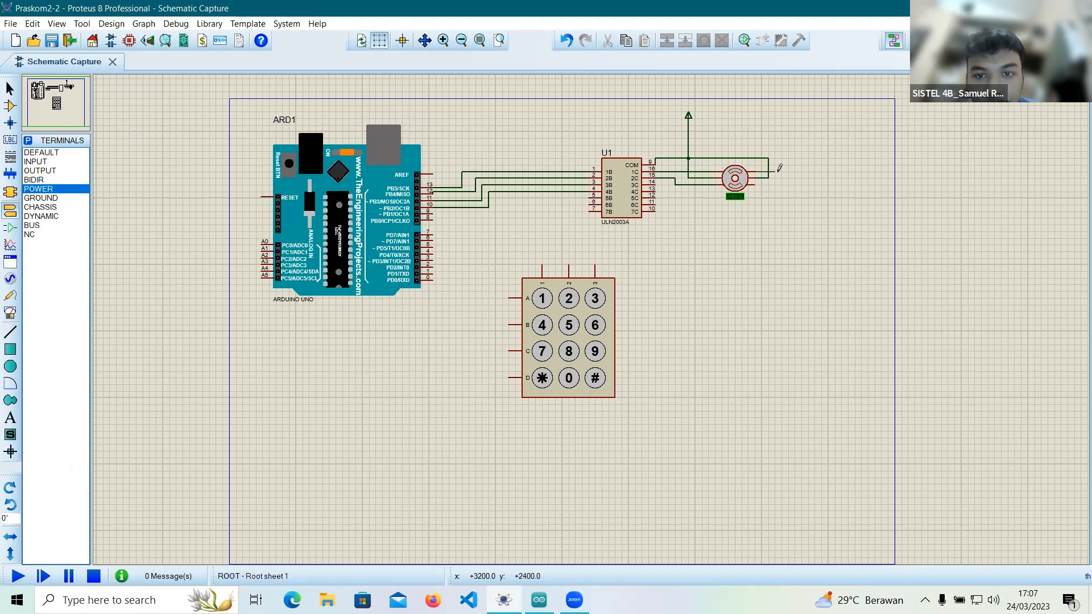
# Wire the two outer pins on the stepper motor's right side to the ULN2003A outputs 3C and 4C.
pyautogui.click(775, 172)
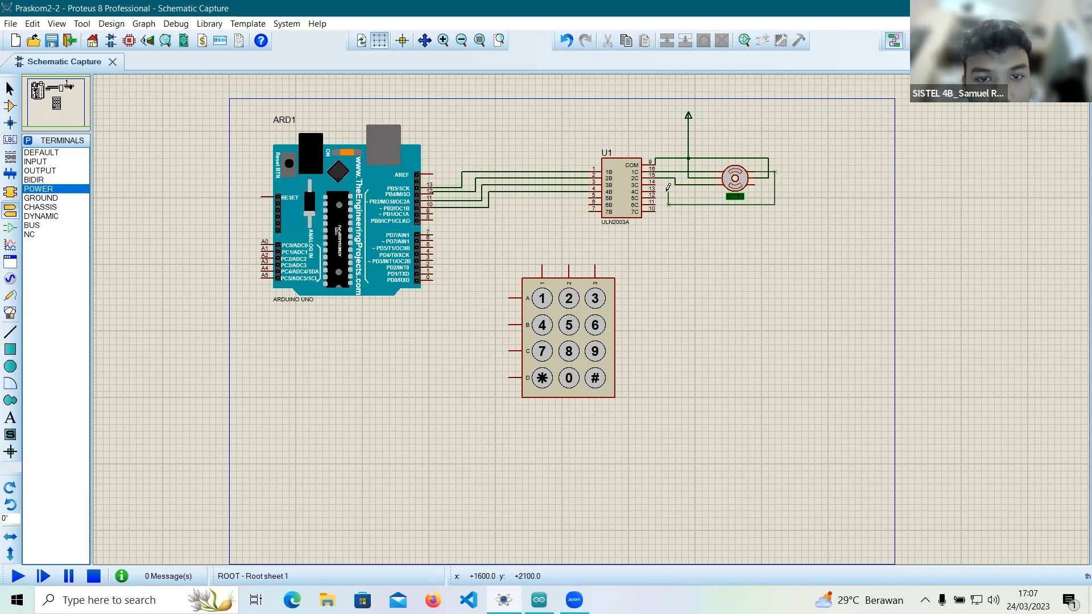
pyautogui.click(657, 187)
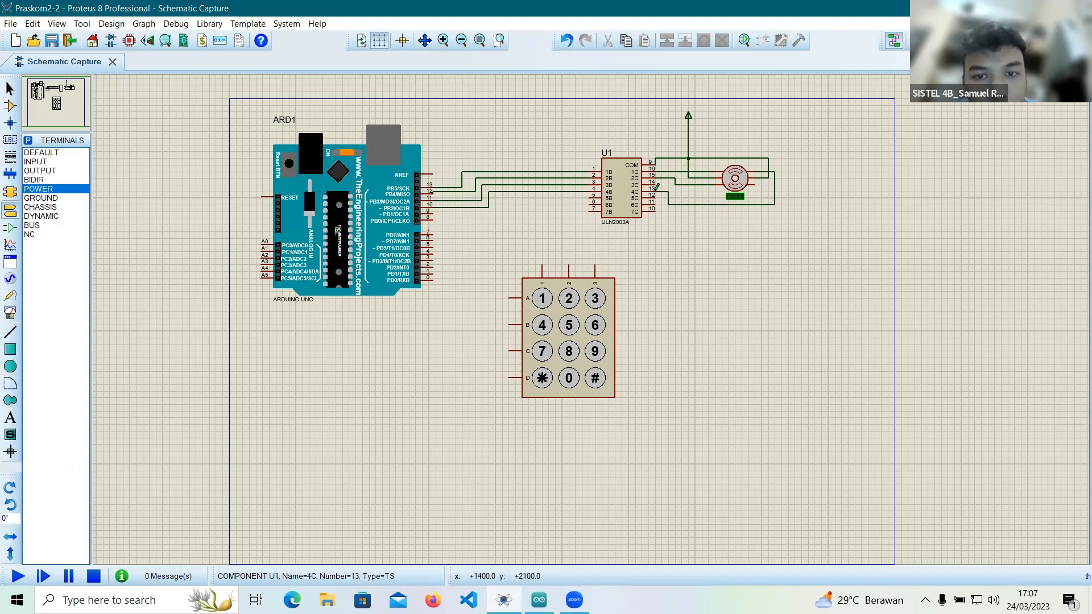
pyautogui.click(762, 182)
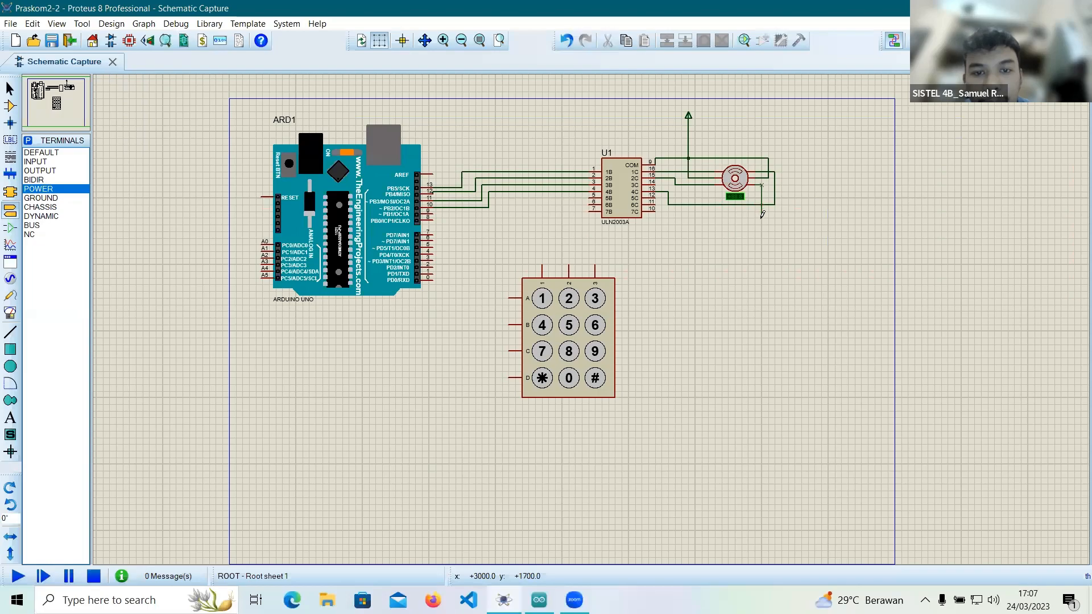
pyautogui.click(762, 218)
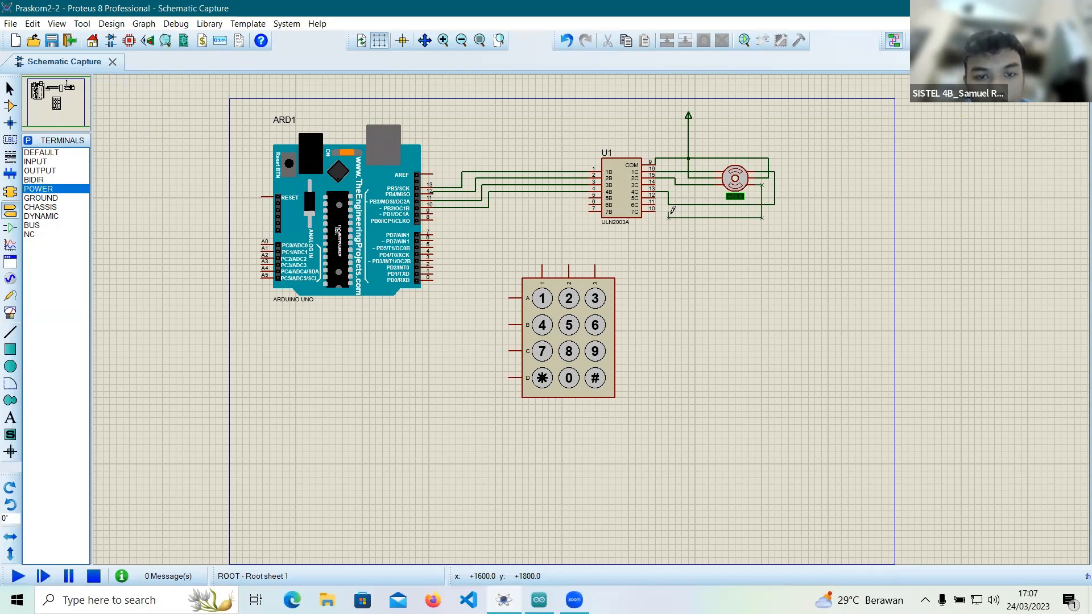
pyautogui.click(656, 183)
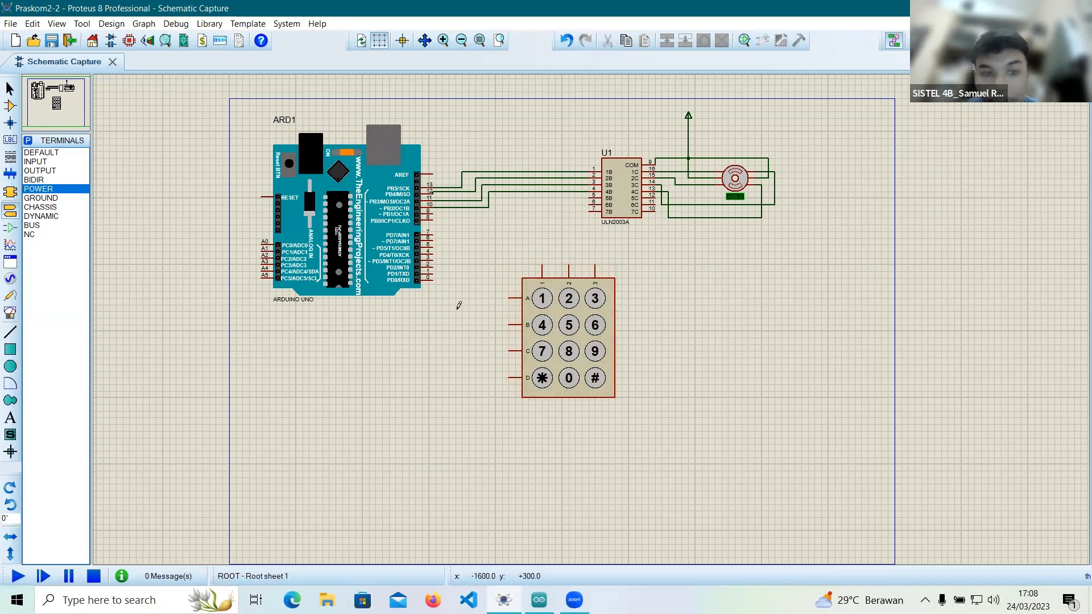
# Wire the keypad column pins 1, 2 and 3 to Arduino pins 8, 7 and 6 respectively.
pyautogui.click(542, 262)
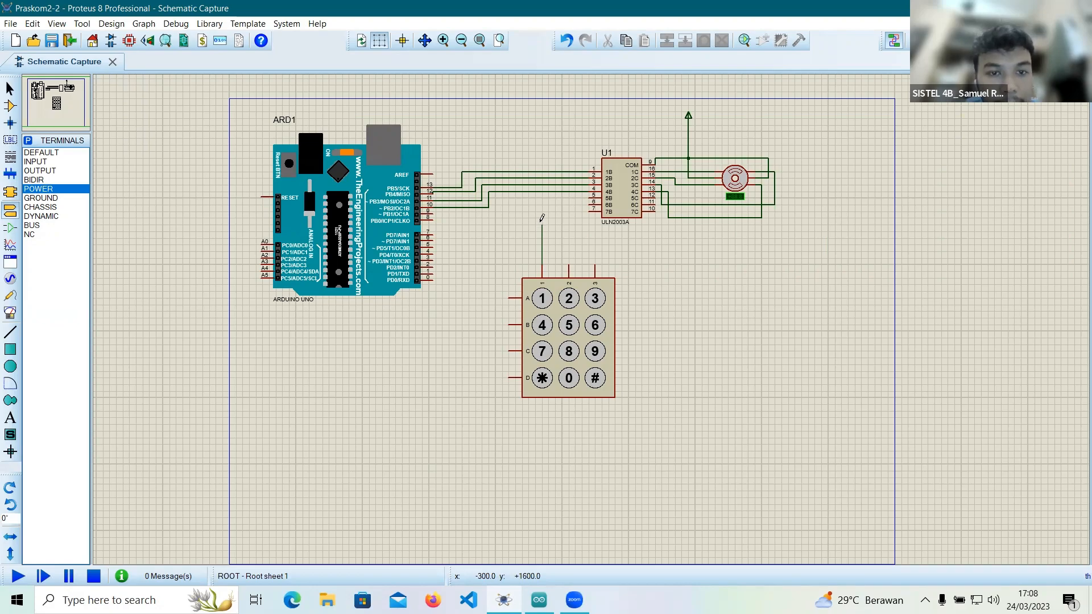
pyautogui.click(433, 217)
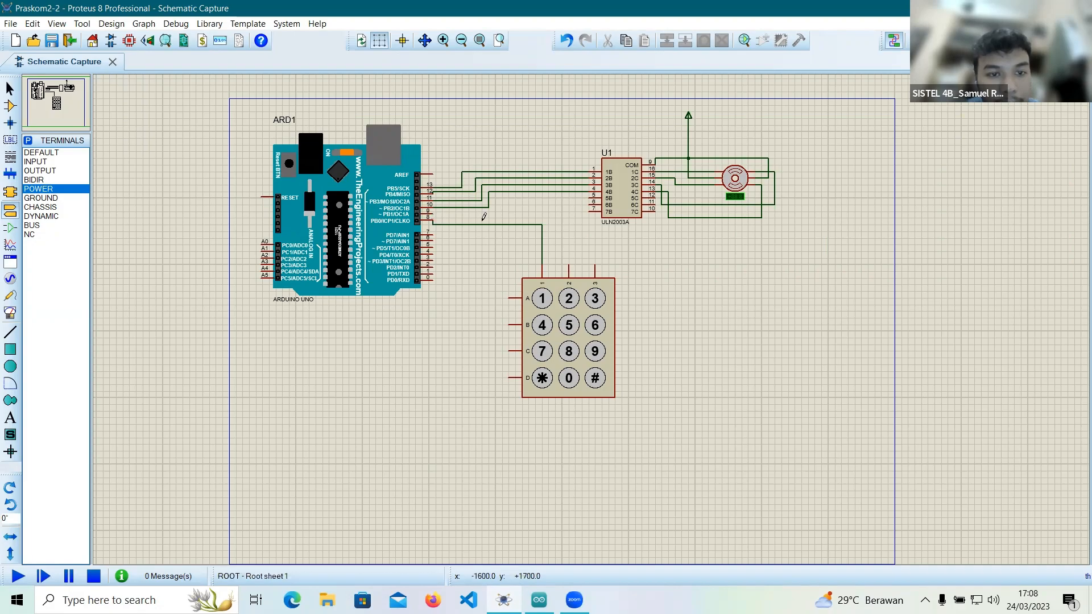
pyautogui.click(568, 263)
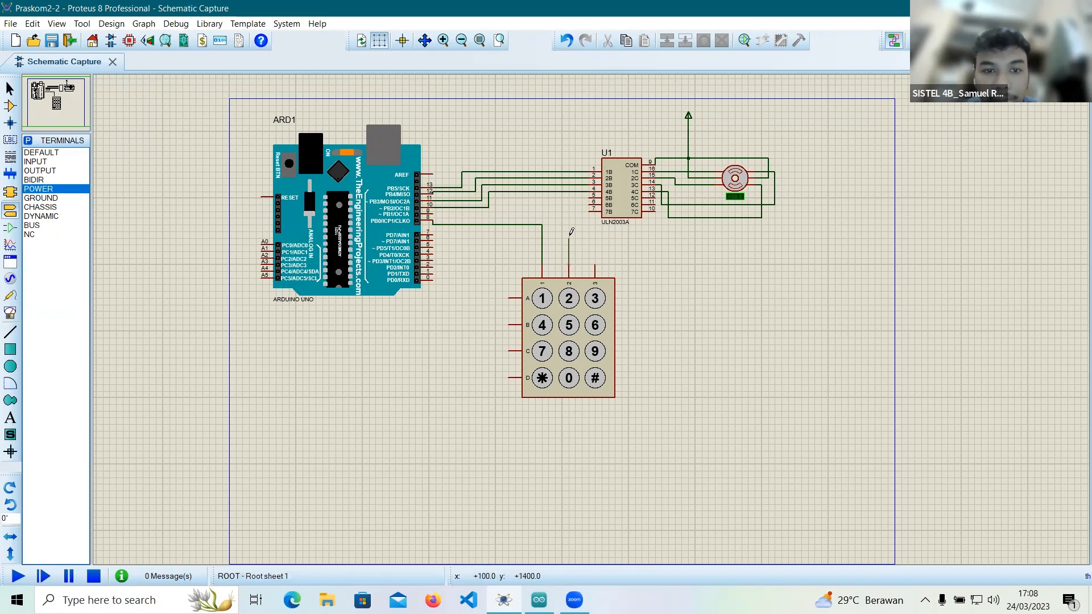
pyautogui.click(433, 233)
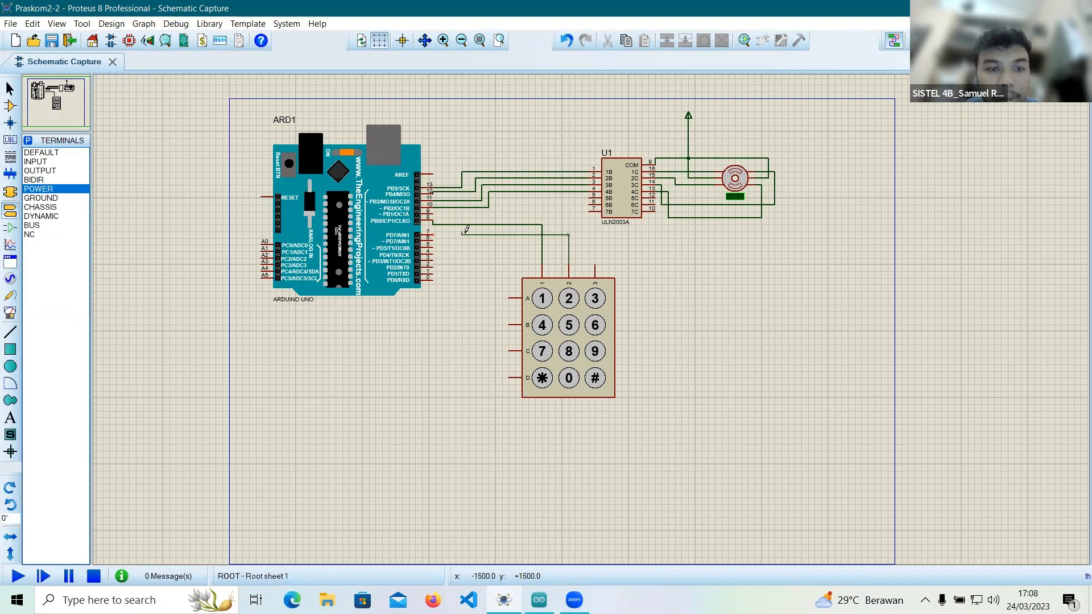
pyautogui.click(434, 233)
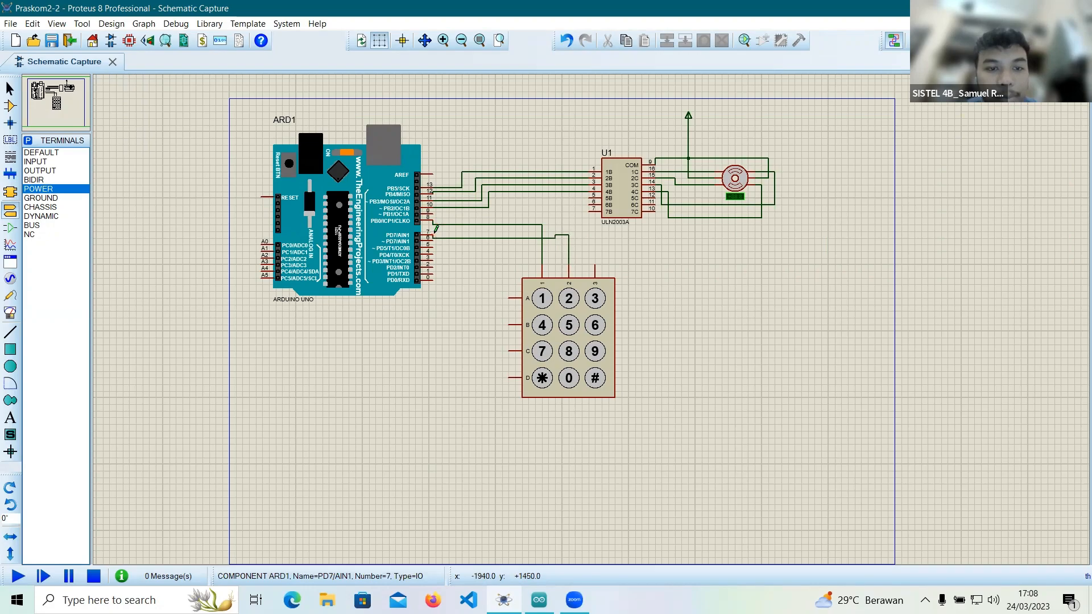
pyautogui.click(595, 264)
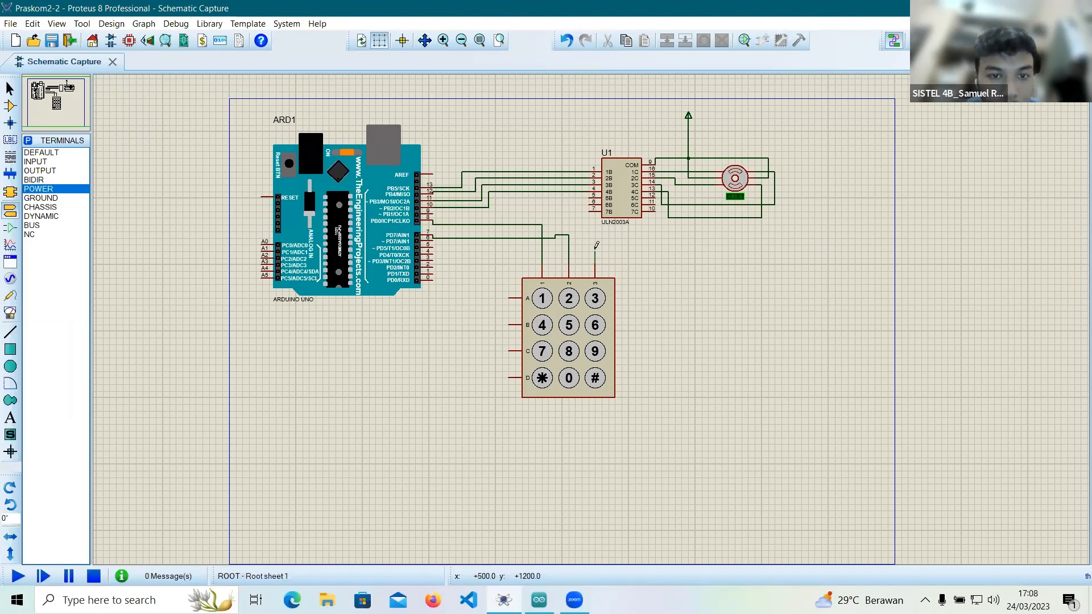
pyautogui.click(595, 245)
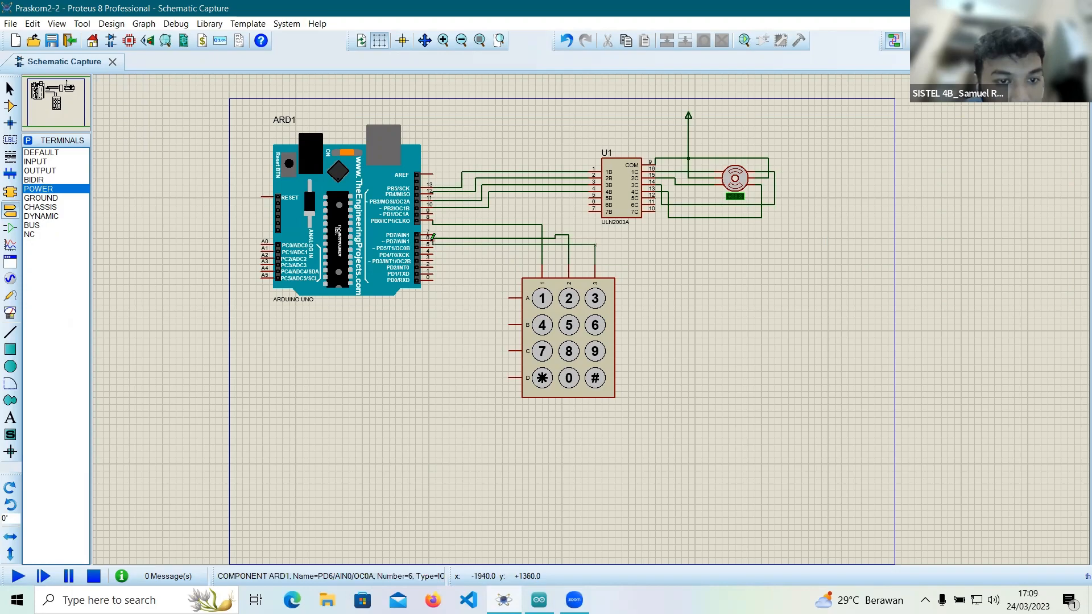
pyautogui.click(433, 237)
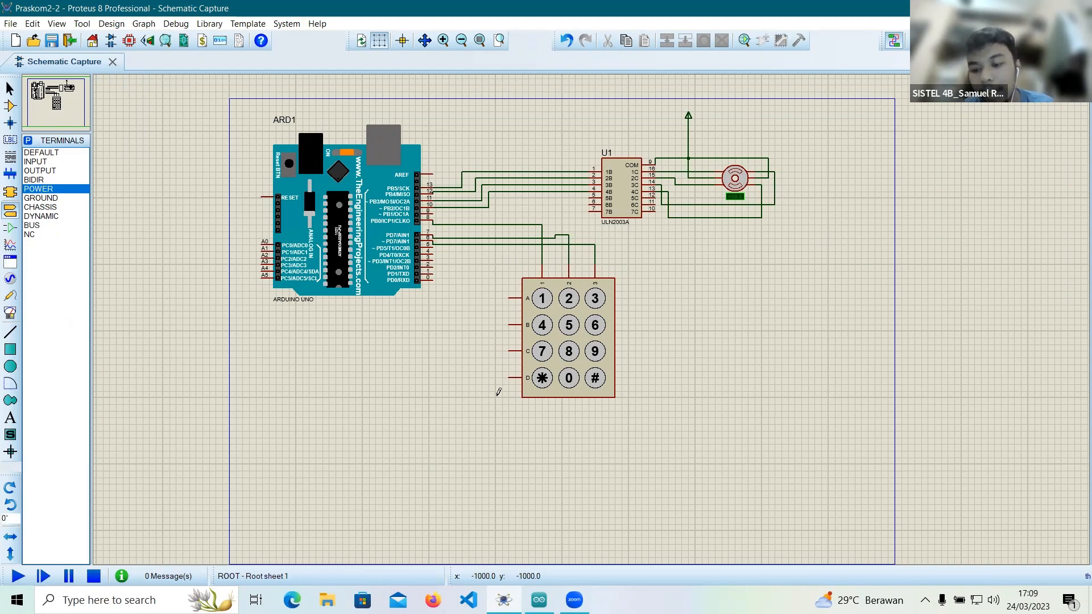
# Wire the keypad row pins A, B, C and D to Arduino pins 5, 4, 3 and 2 respectively.
pyautogui.click(508, 297)
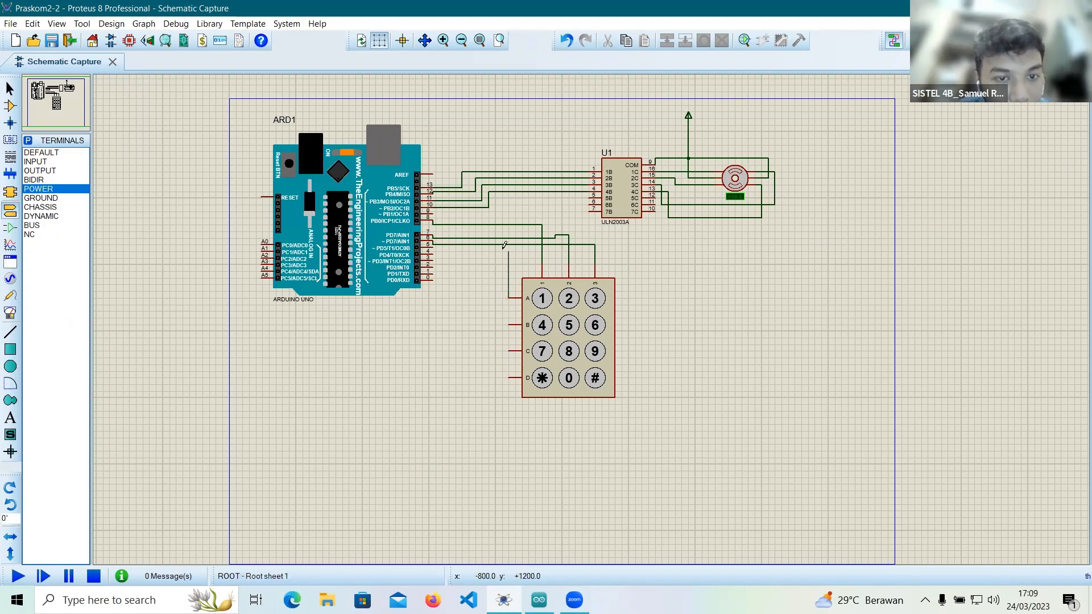
pyautogui.click(432, 244)
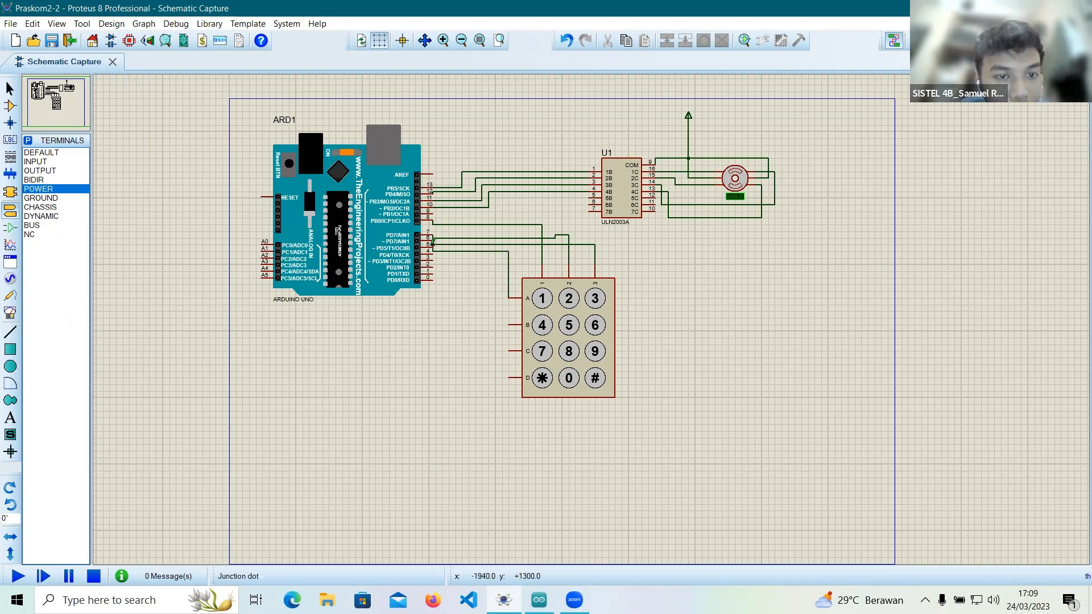
pyautogui.click(508, 324)
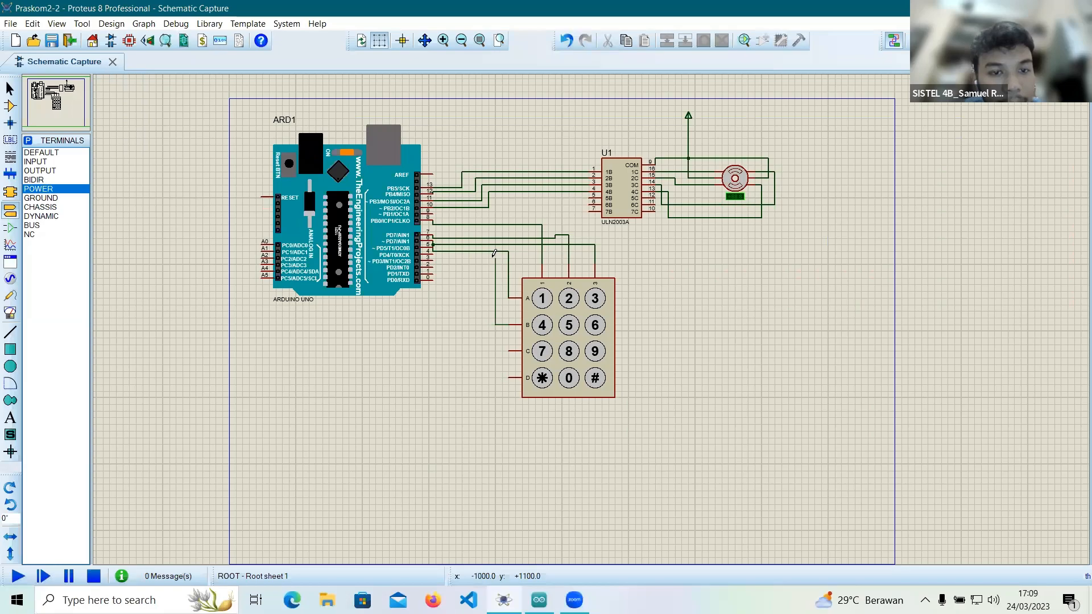
pyautogui.click(434, 249)
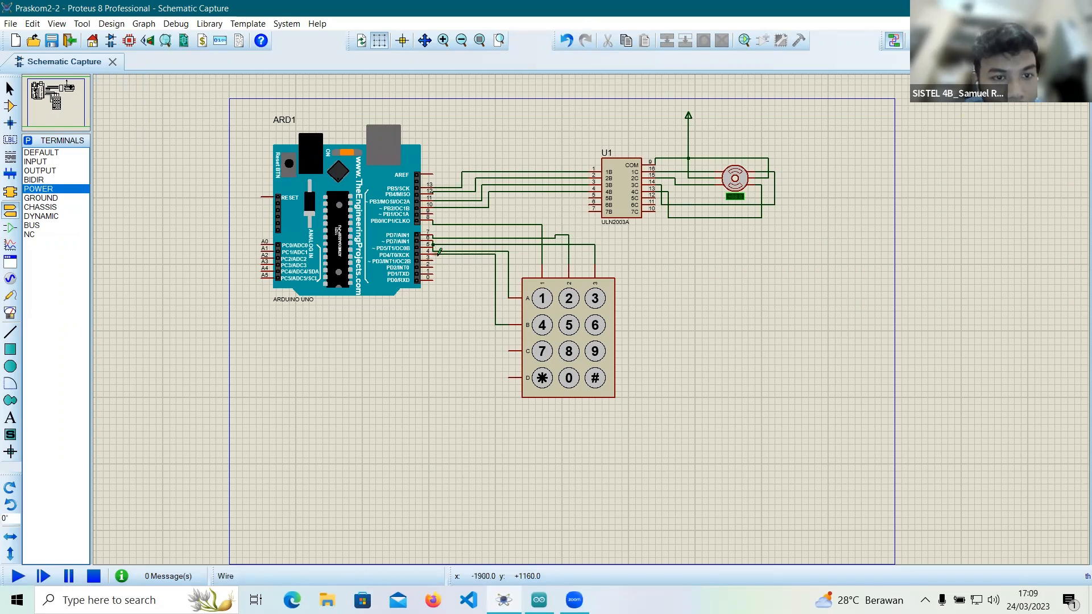
pyautogui.click(509, 348)
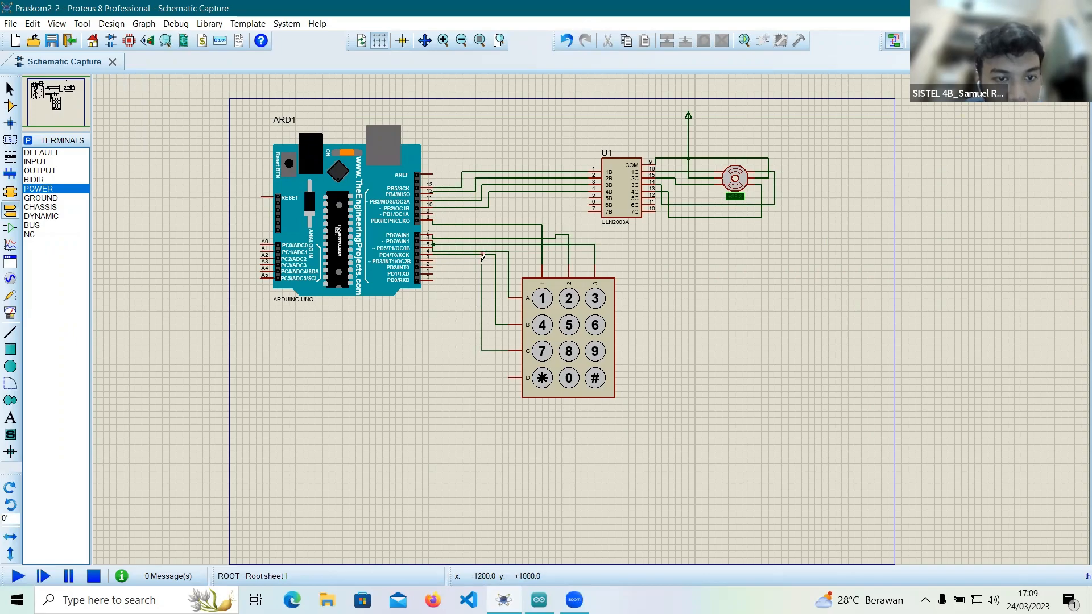
pyautogui.click(433, 257)
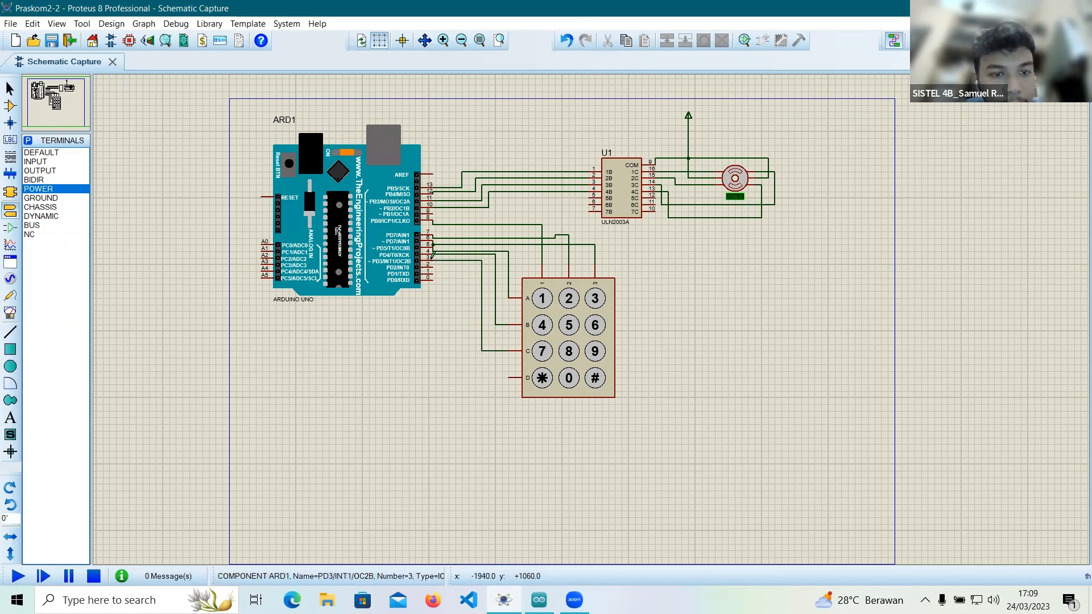
pyautogui.click(509, 376)
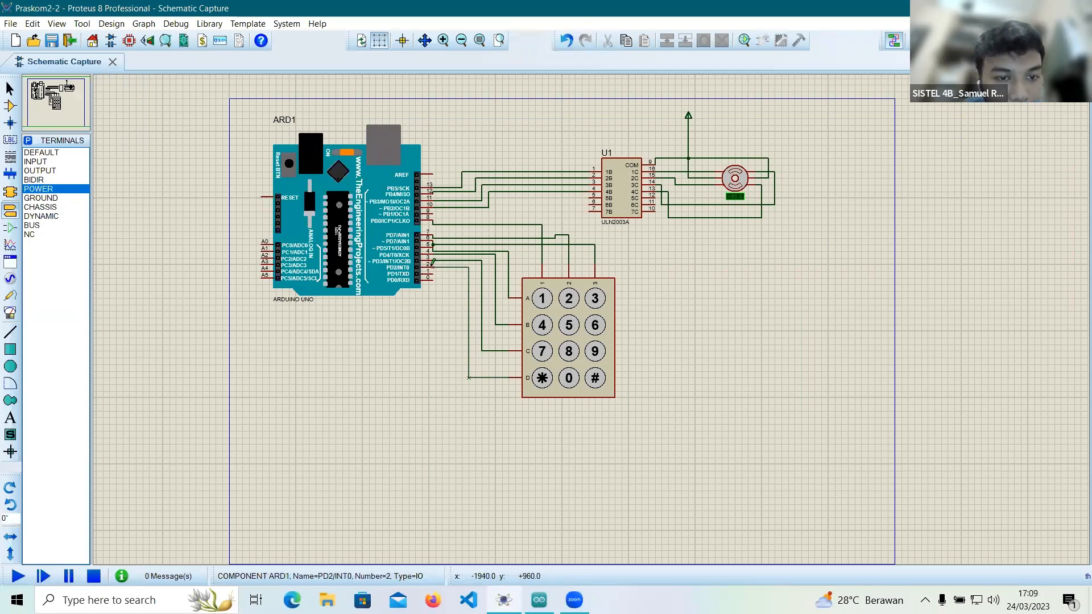
pyautogui.click(433, 264)
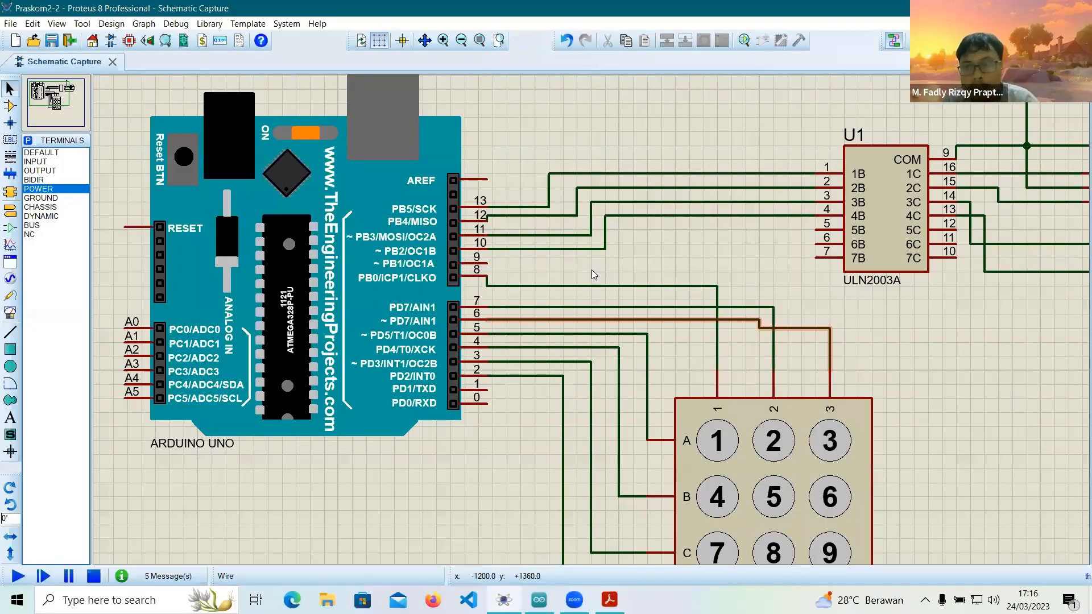
# Examine the wires from the Arduino's digital pins to the keypad and to the ULN2003A inputs.
pyautogui.scroll(1, 591, 269)
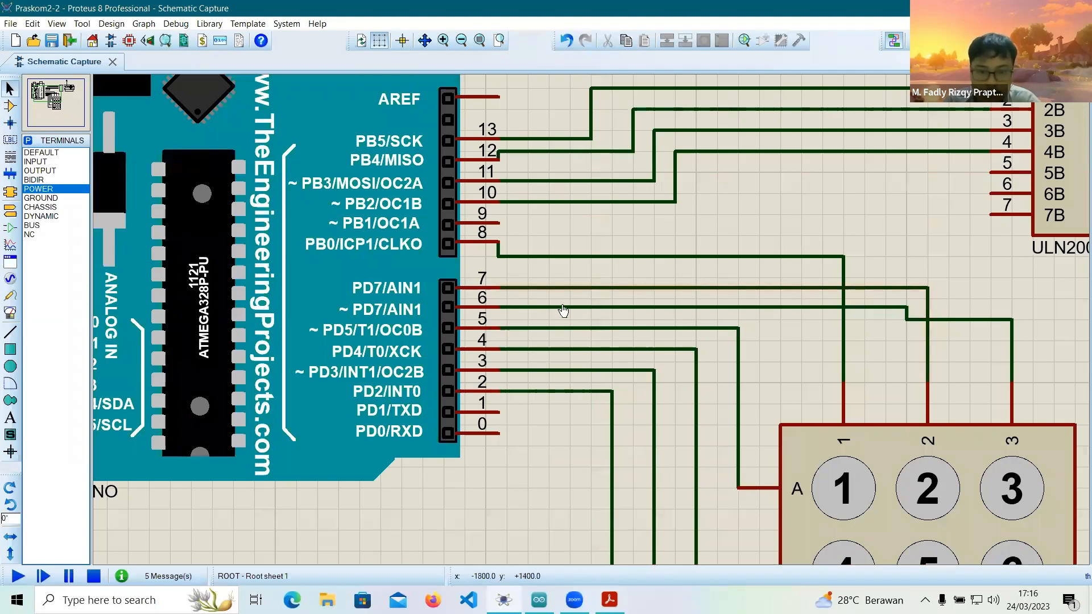
pyautogui.click(558, 288)
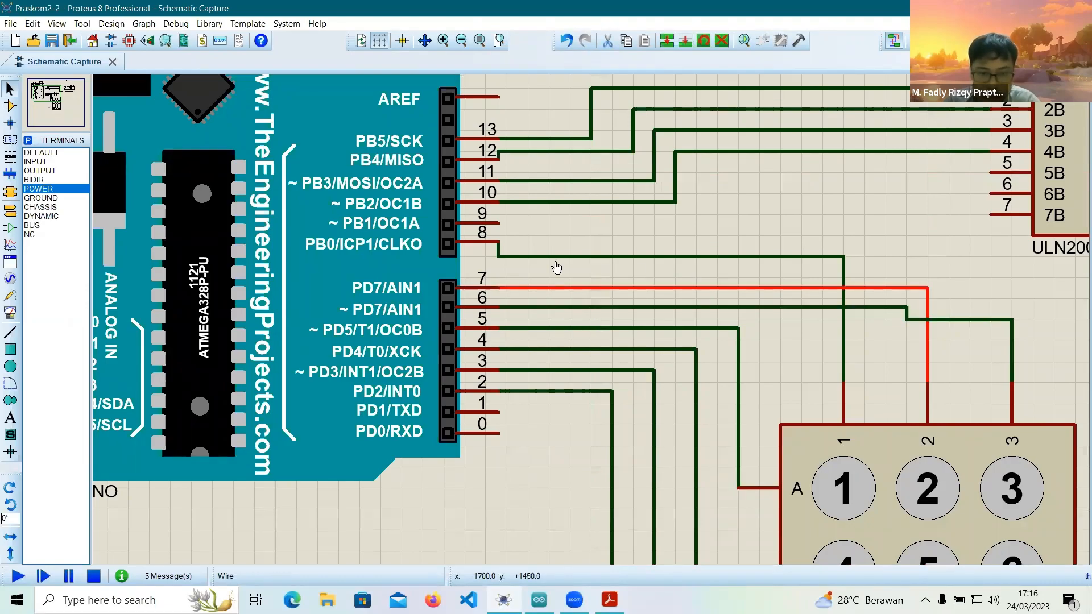
pyautogui.click(553, 314)
pyautogui.click(539, 328)
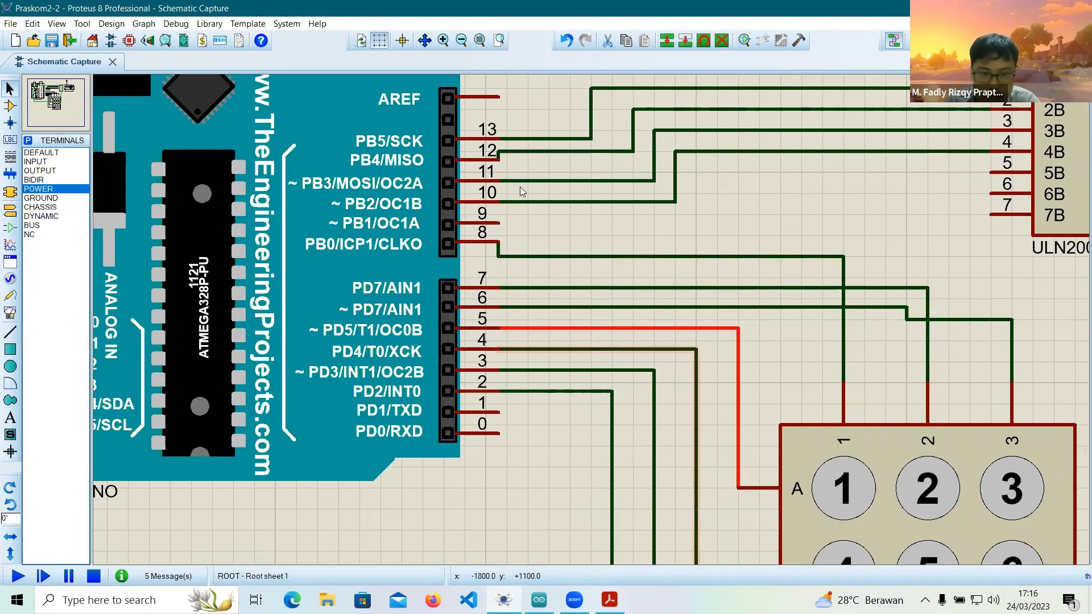
pyautogui.click(522, 152)
pyautogui.click(546, 204)
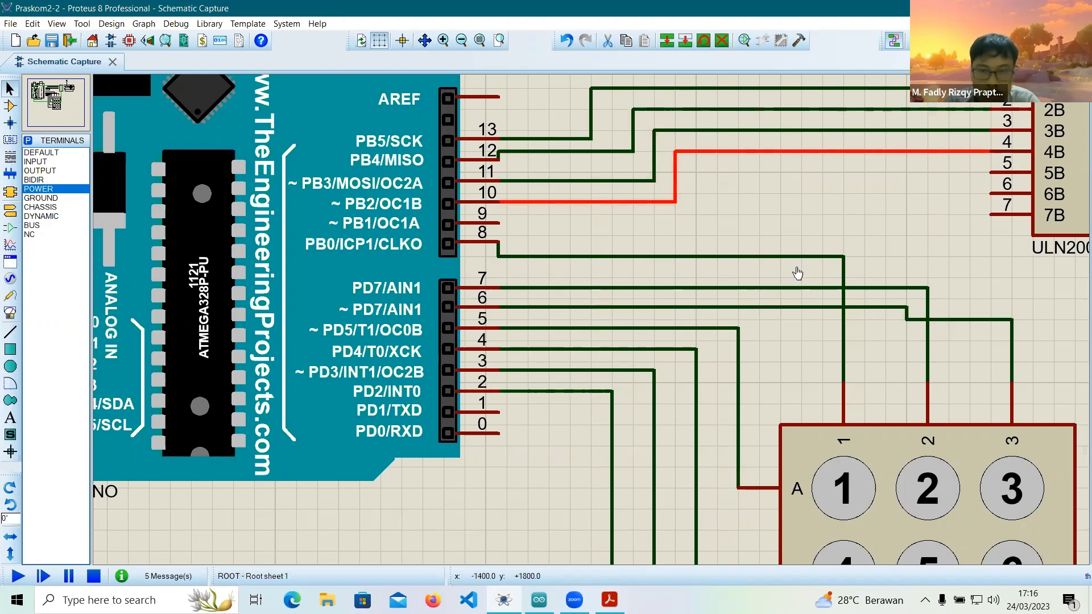
# Examine the wires between the ULN2003A outputs, the POWER terminal and the stepper motor.
pyautogui.scroll(-3, 202, 392)
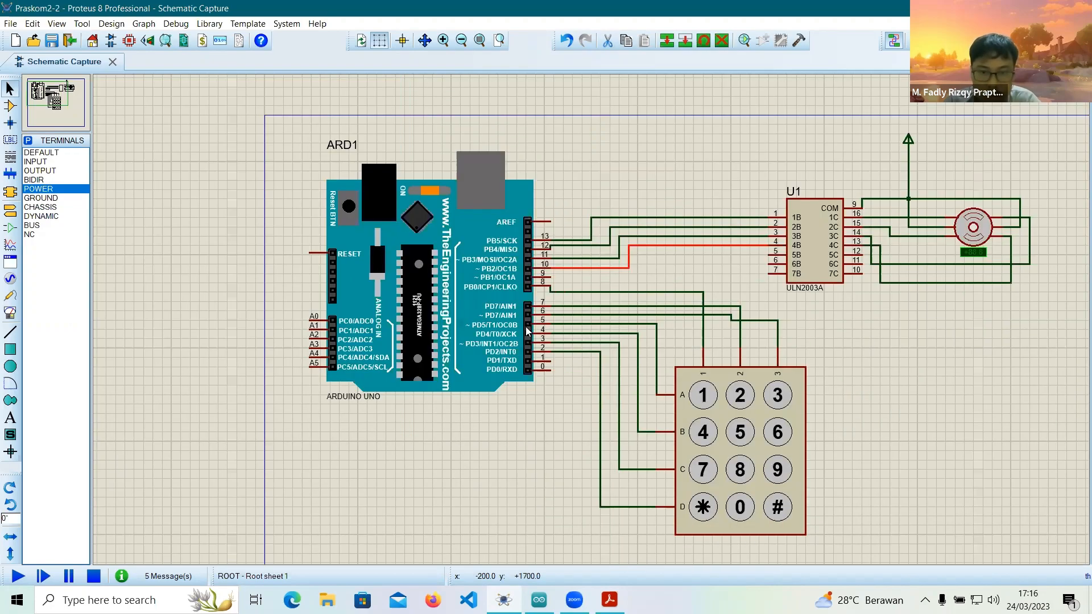
pyautogui.scroll(1, 900, 236)
pyautogui.click(613, 264)
pyautogui.click(615, 308)
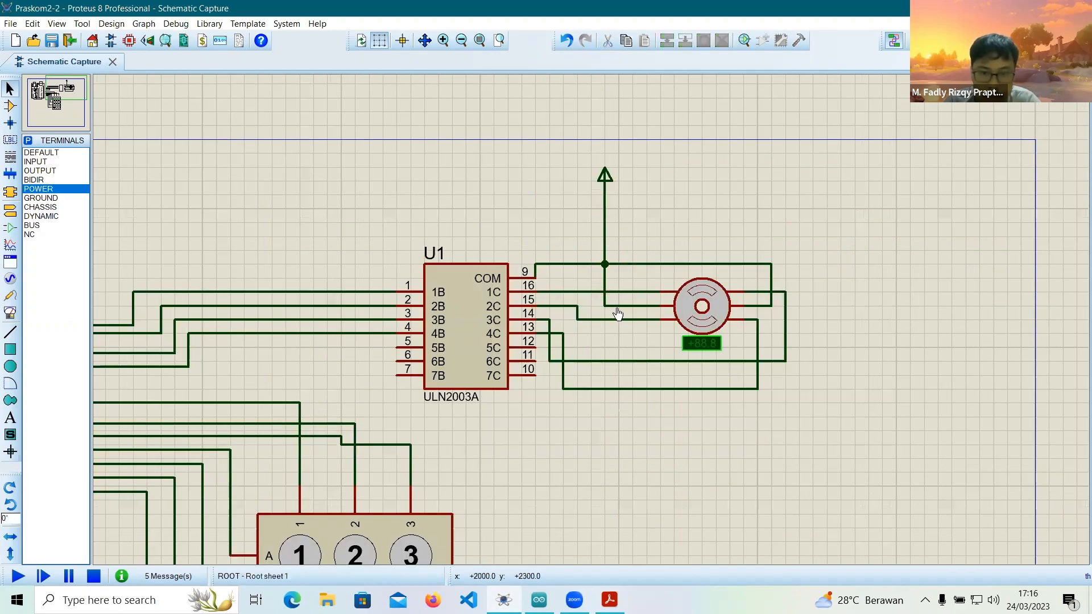
pyautogui.click(566, 293)
pyautogui.click(549, 340)
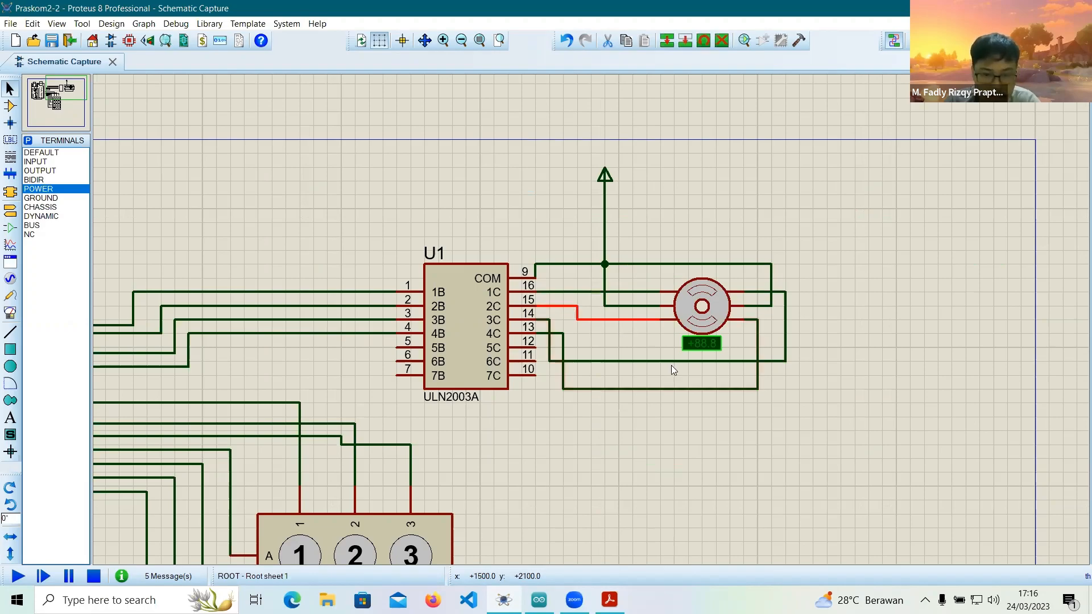
# Switch from the schematic to the Arduino IDE and examine the Keypad.h include line at the start of PST2.2.ino.
pyautogui.scroll(-1, 673, 371)
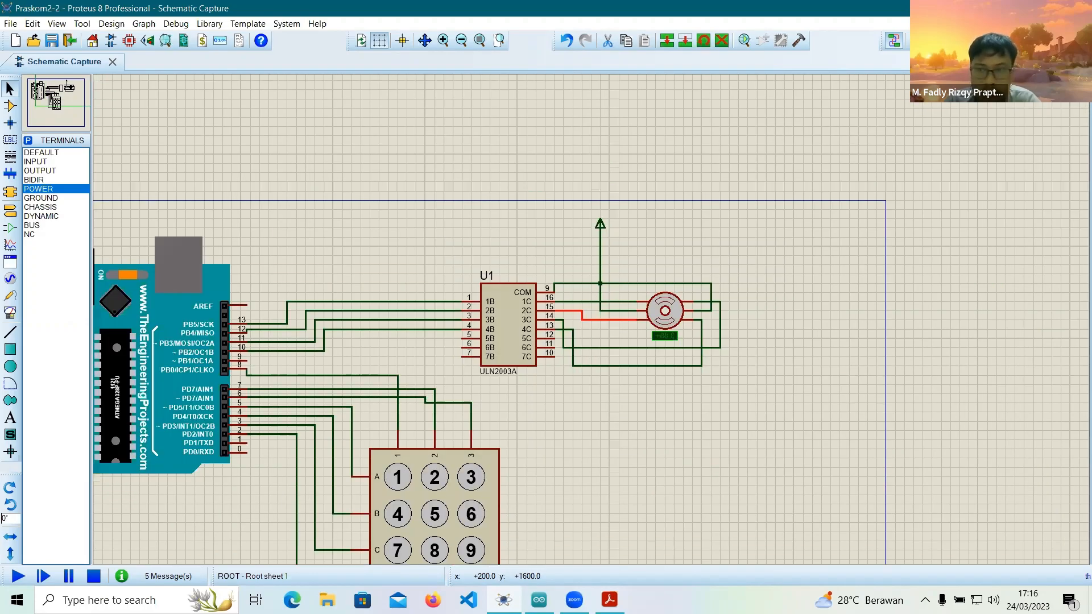
pyautogui.middleClick(443, 376)
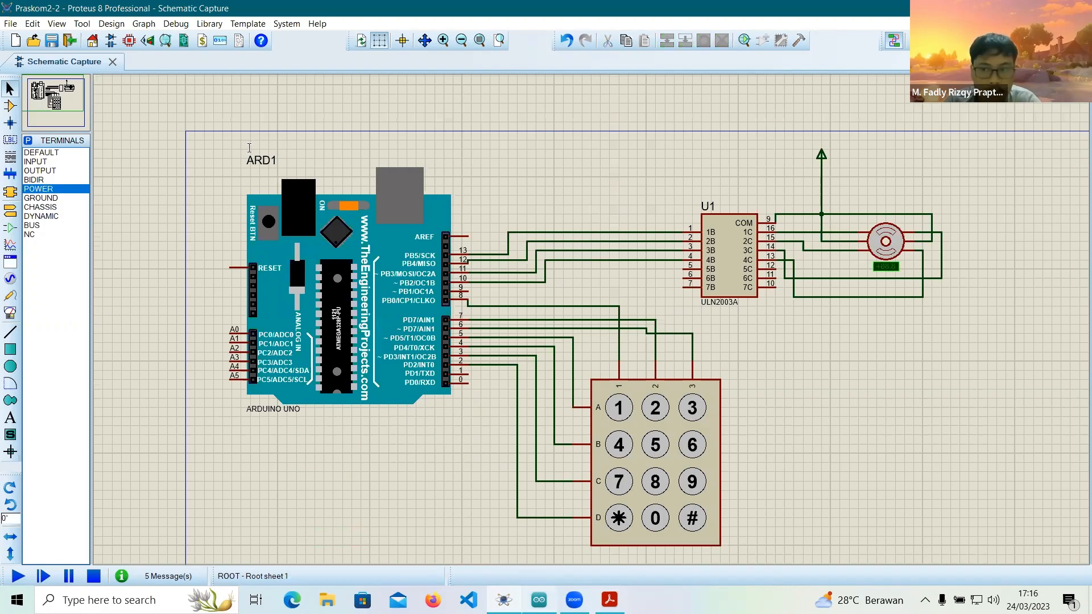
pyautogui.hotkey('alt', 'Tab')
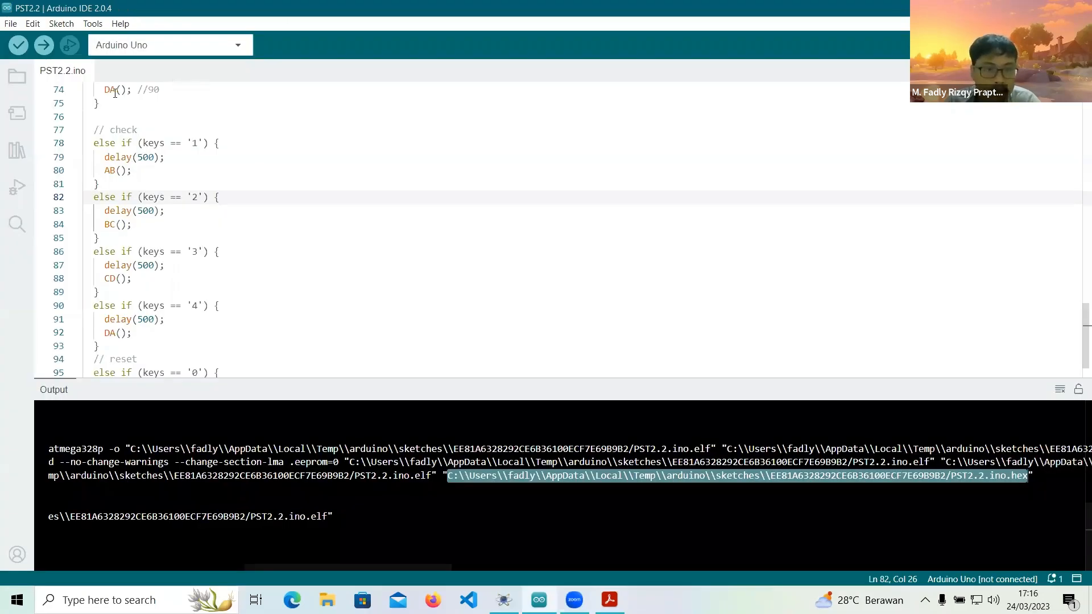
pyautogui.scroll(14, 115, 93)
pyautogui.moveTo(187, 90); pyautogui.dragTo(83, 90)
pyautogui.scroll(-8, 192, 146)
pyautogui.scroll(13, 192, 147)
pyautogui.click(204, 88)
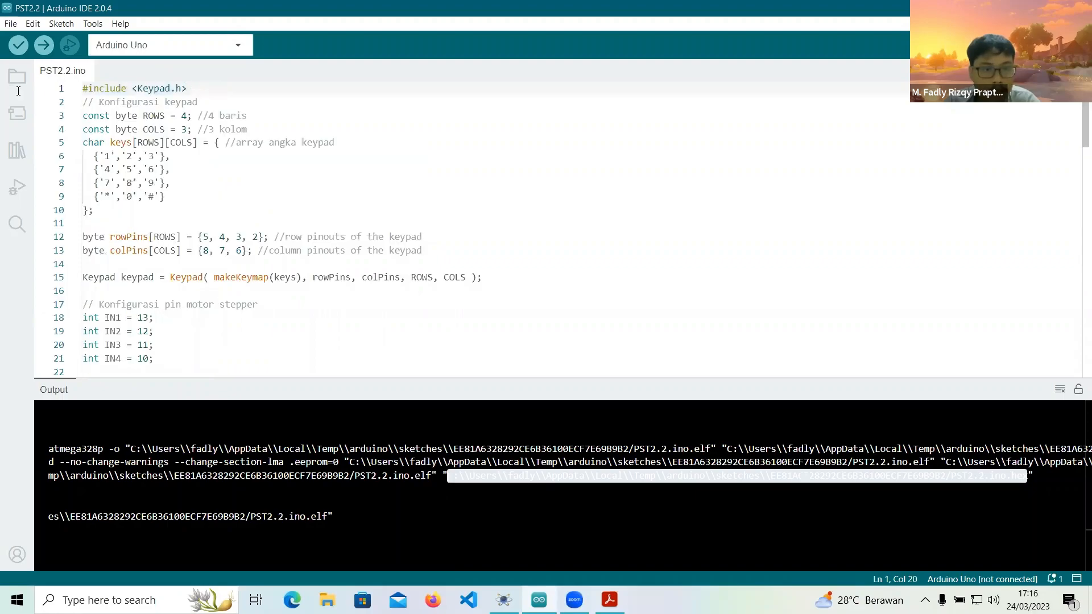
pyautogui.hotkey('shift', 'Home')
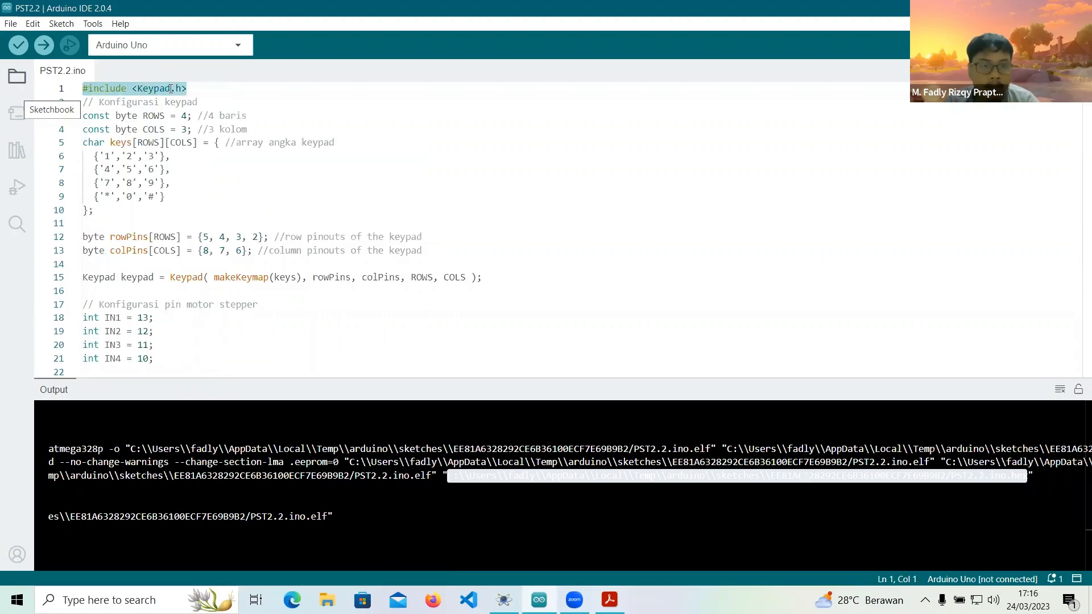
pyautogui.click(213, 88)
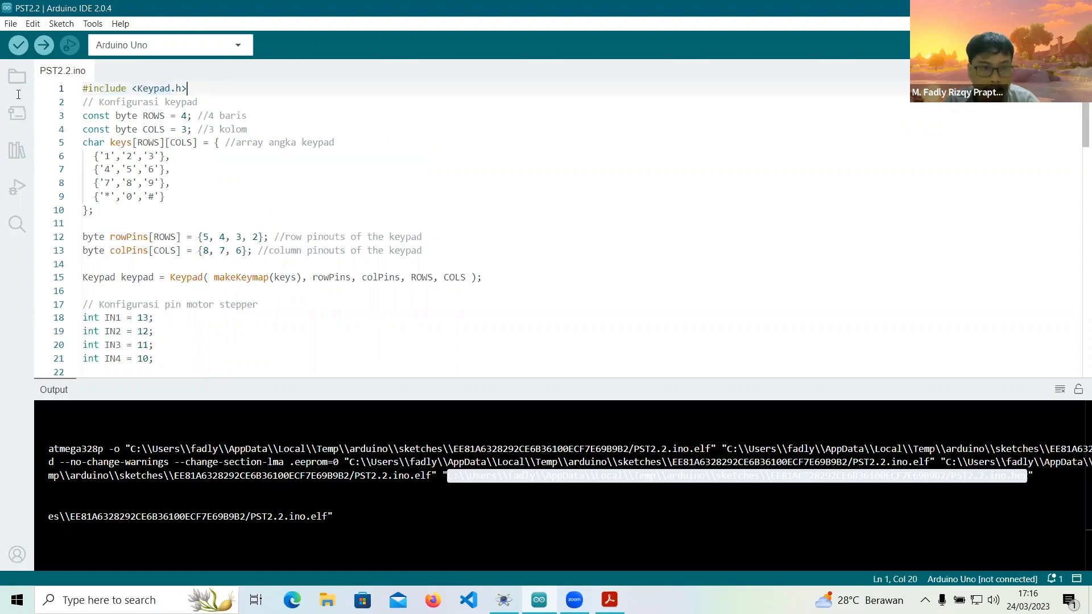
pyautogui.hotkey('shift', 'Home')
pyautogui.click(528, 265)
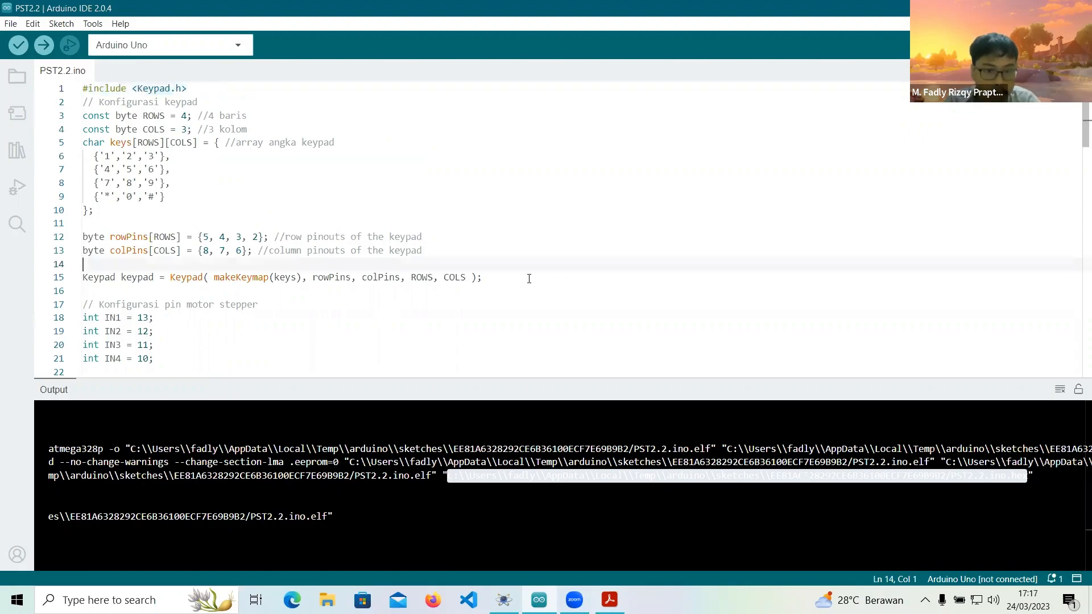
# Examine the keypad configuration block, including the ROWS and COLS constants and the keys array.
pyautogui.moveTo(483, 278); pyautogui.dragTo(9, 70)
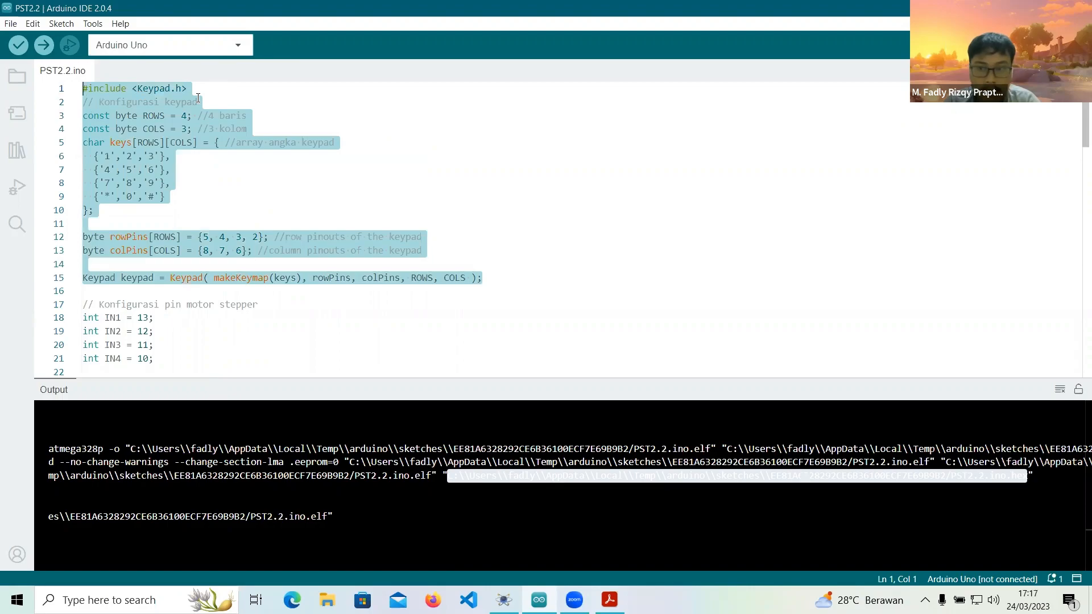
pyautogui.moveTo(248, 116); pyautogui.dragTo(83, 117)
pyautogui.moveTo(248, 130); pyautogui.dragTo(73, 134)
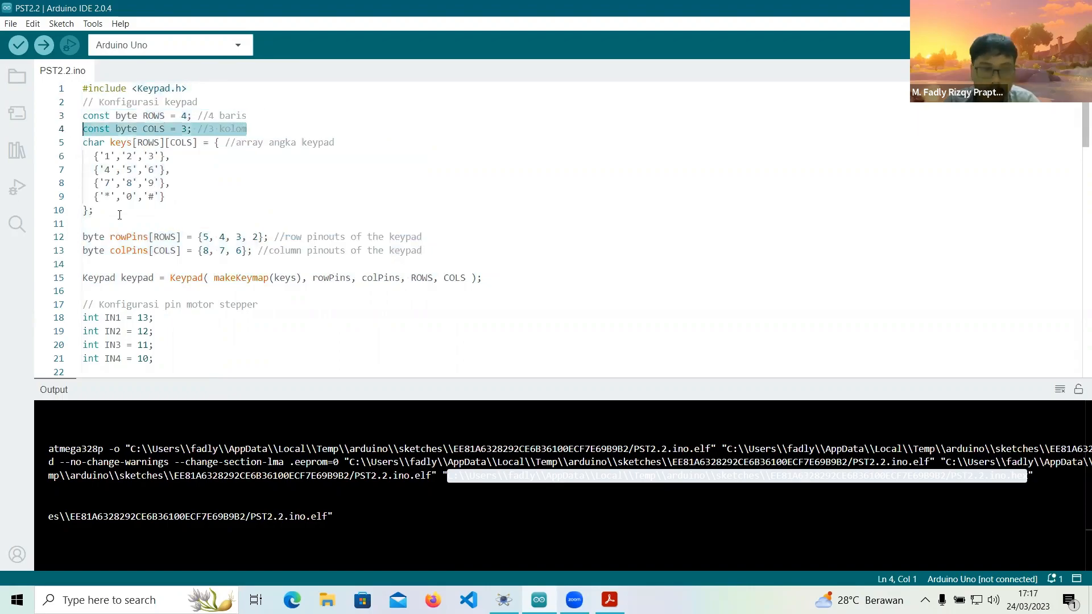
pyautogui.moveTo(95, 211); pyautogui.dragTo(74, 143)
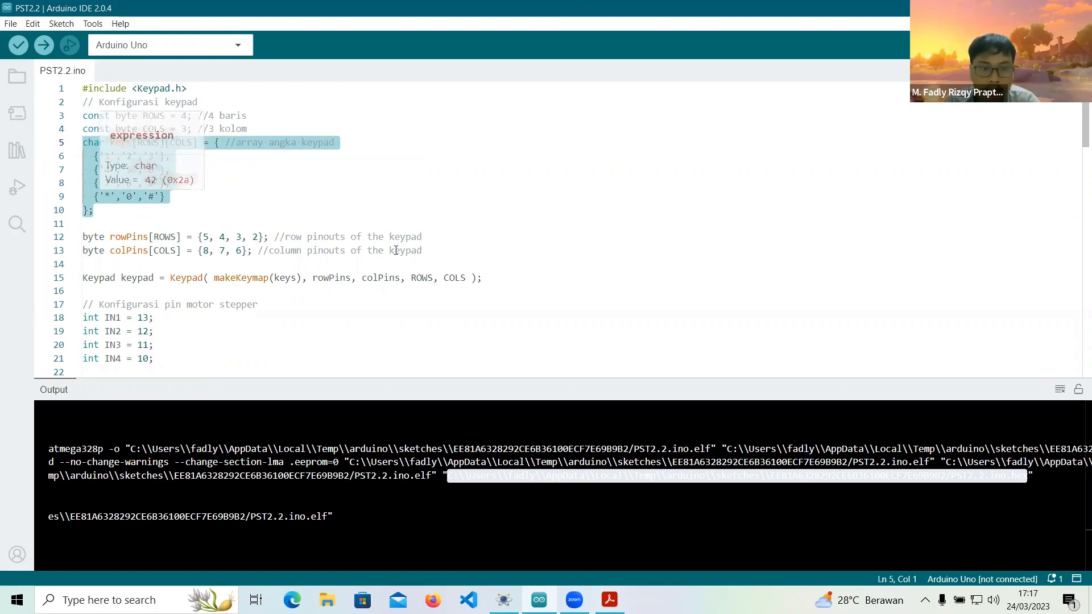
# Compare the rowPins and colPins definitions in the sketch with the keypad wires in the Proteus schematic.
pyautogui.click(47, 244)
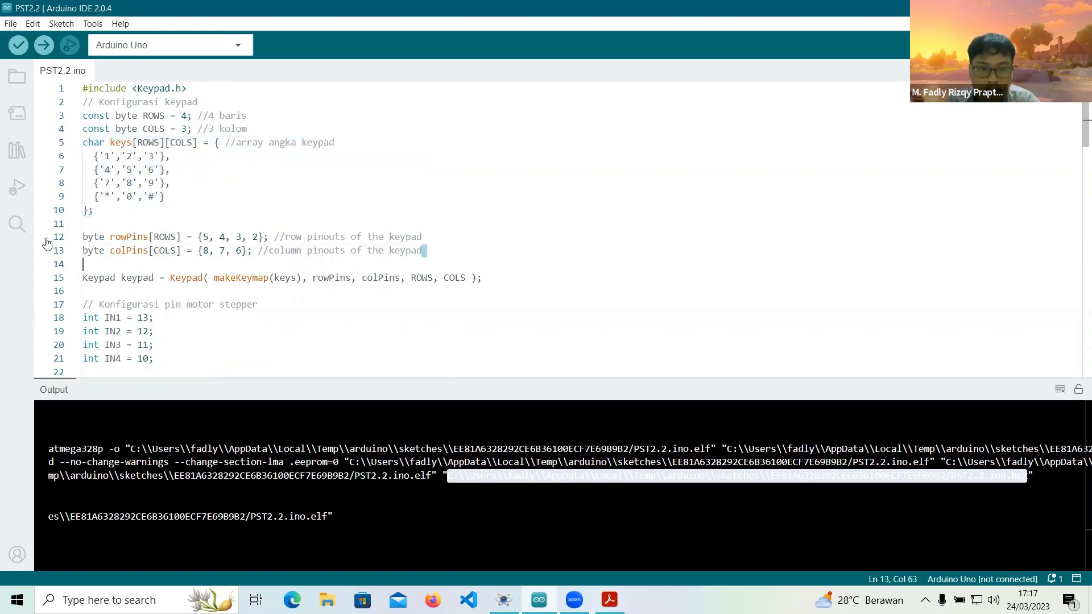
pyautogui.moveTo(47, 249); pyautogui.dragTo(47, 237)
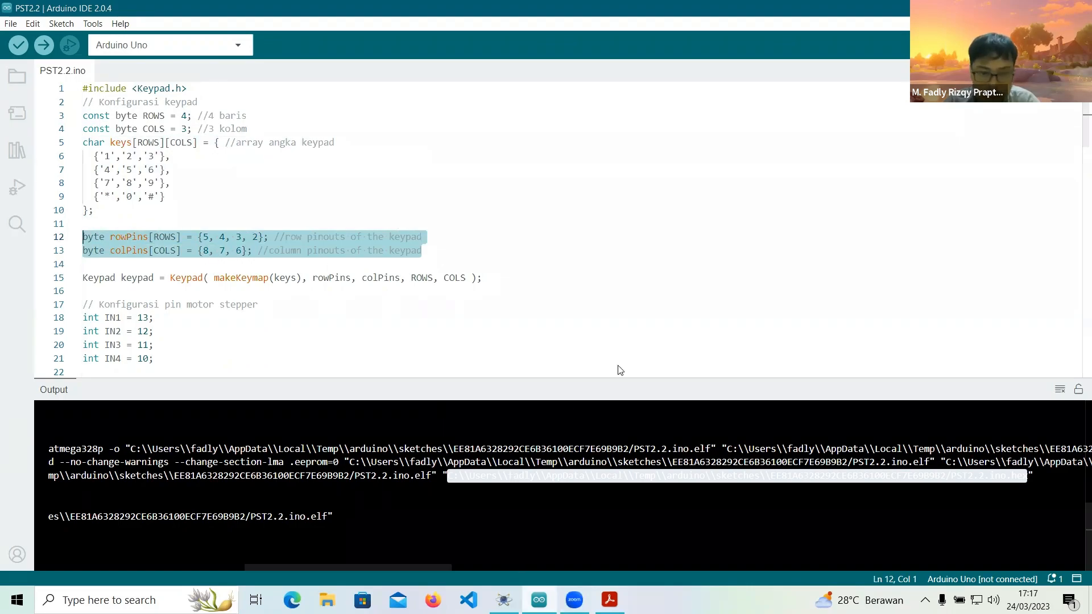
pyautogui.hotkey('alt', 'Tab')
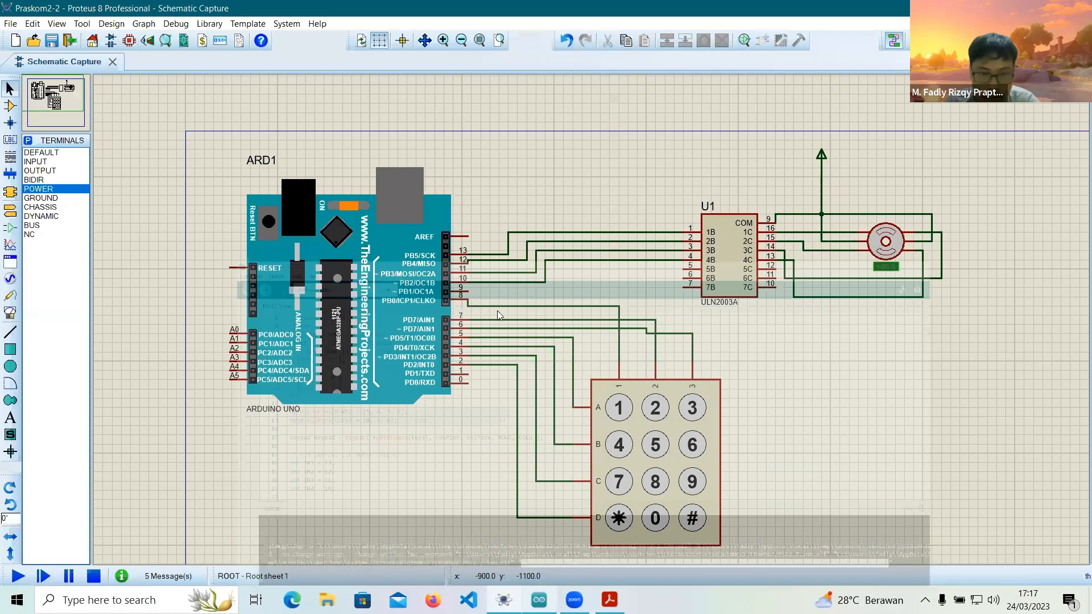
pyautogui.scroll(3, 496, 345)
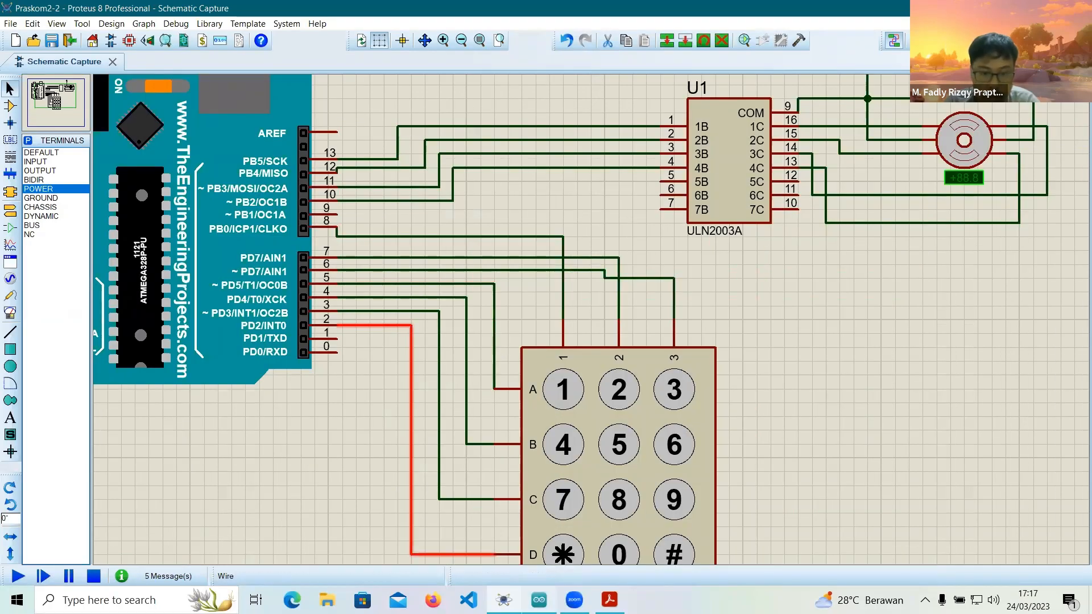
# Return to the Arduino IDE and examine the line that creates the Keypad object with makeKeymap.
pyautogui.hotkey('alt', 'Tab')
pyautogui.click(78, 286)
pyautogui.keyDown('shift'); pyautogui.click(72, 280); pyautogui.keyUp('shift')
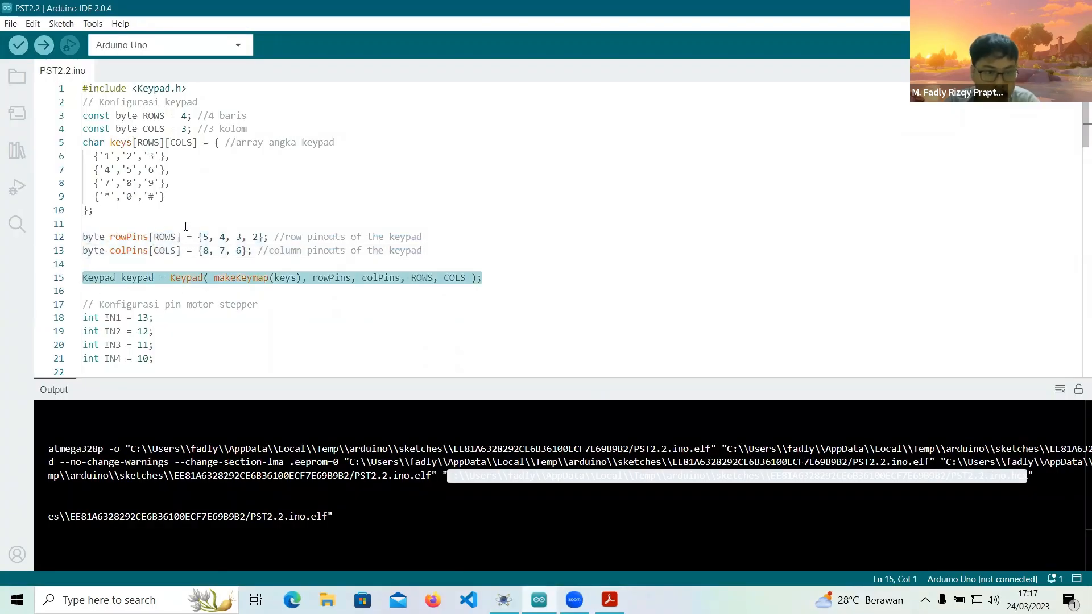
# Examine the stepper motor pin definitions IN1 to IN4 and compare them with the Arduino wires in the Proteus schematic.
pyautogui.scroll(-5, 276, 173)
pyautogui.scroll(1, 276, 173)
pyautogui.moveTo(277, 173); pyautogui.dragTo(29, 176)
pyautogui.click(166, 195)
pyautogui.click(116, 184)
pyautogui.click(114, 197)
pyautogui.click(111, 225)
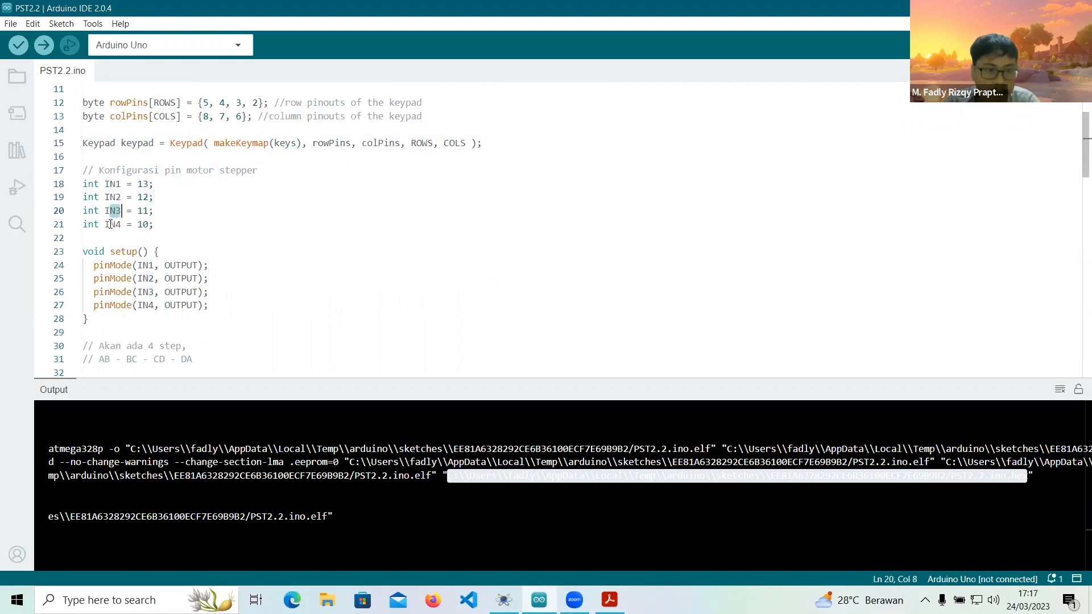
pyautogui.click(145, 184)
pyautogui.click(143, 225)
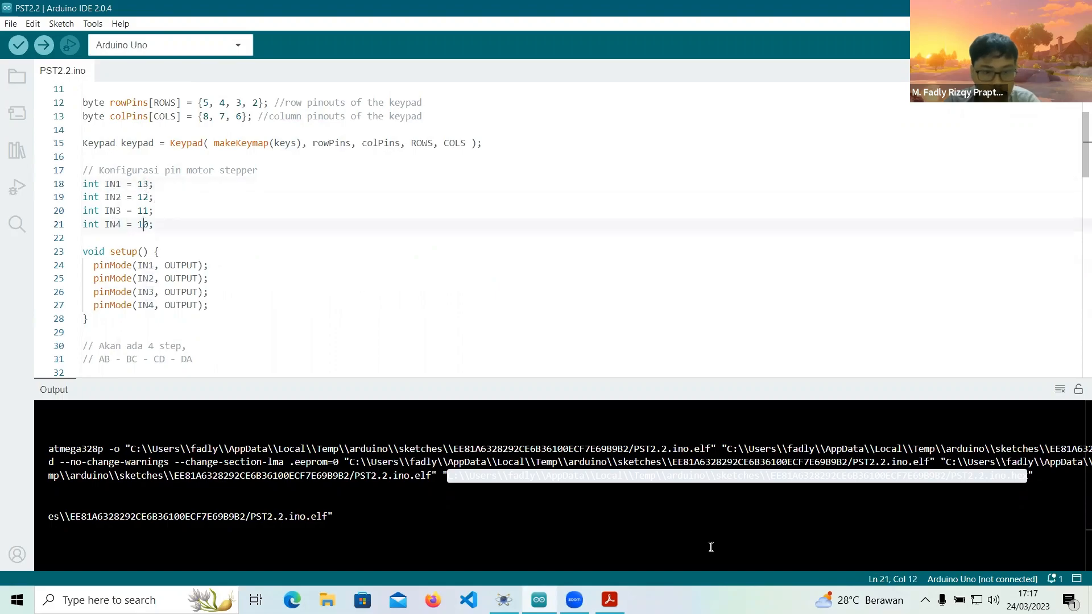
pyautogui.hotkey('alt', 'Tab')
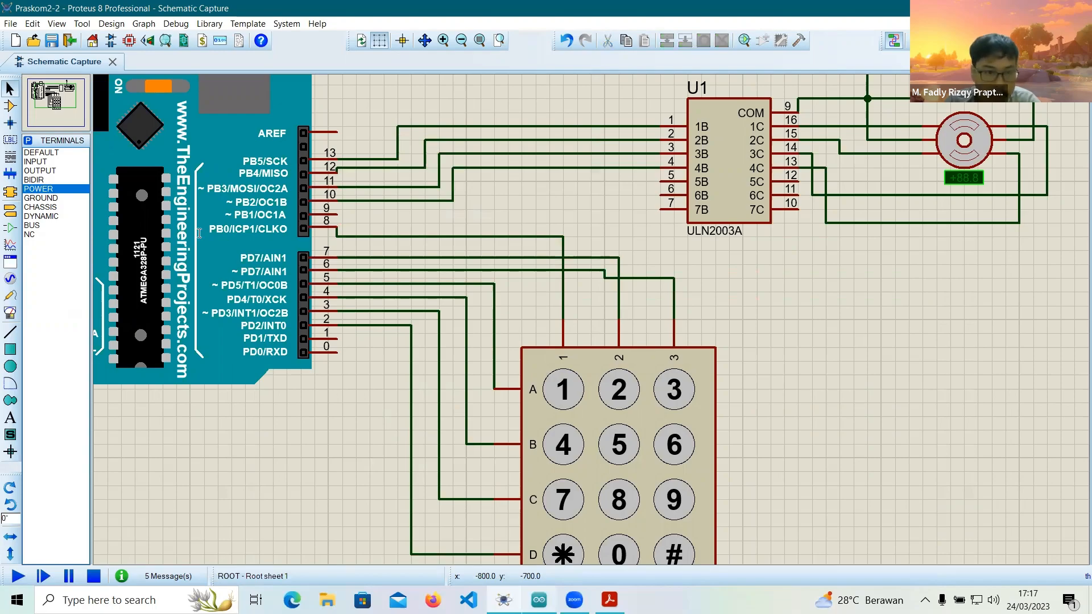
pyautogui.press('super+d')
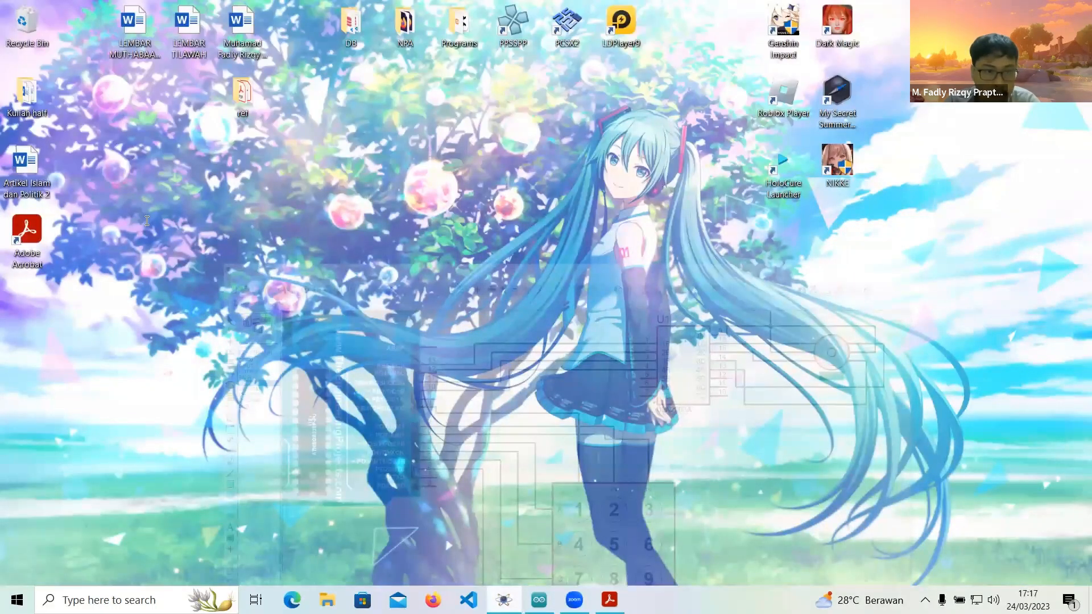
# Switch back to the Arduino IDE and examine the pinMode calls for IN1 to IN4 in setup().
pyautogui.hotkey('alt', 'Tab')
pyautogui.doubleClick(146, 234)
pyautogui.doubleClick(146, 261)
pyautogui.moveTo(177, 221); pyautogui.dragTo(201, 222)
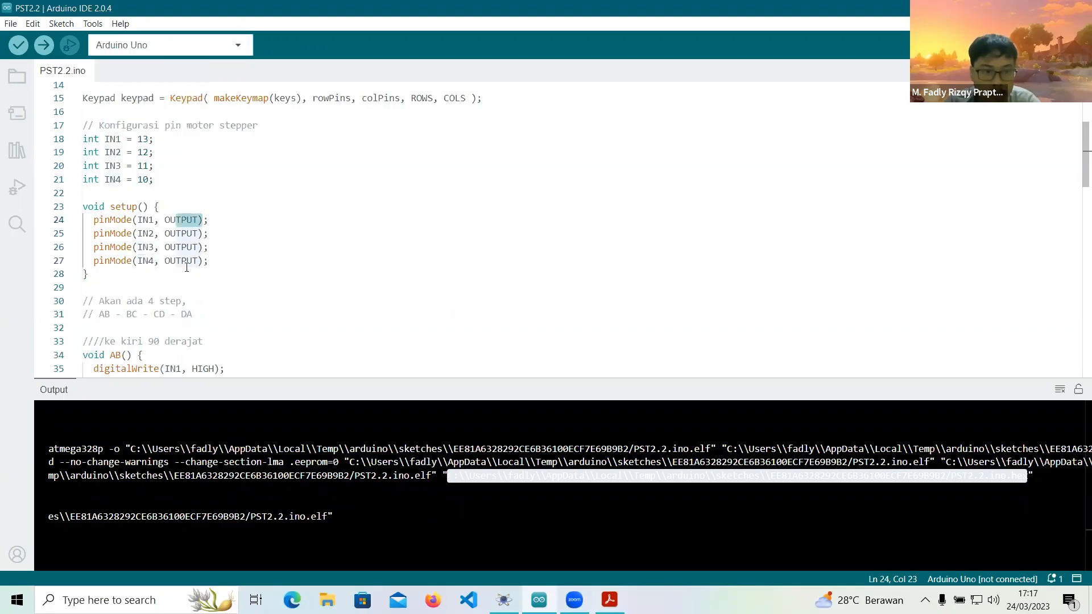
# Examine the comment listing the four motor steps AB, BC, CD and DA above the step functions.
pyautogui.scroll(-3, 204, 211)
pyautogui.click(206, 182)
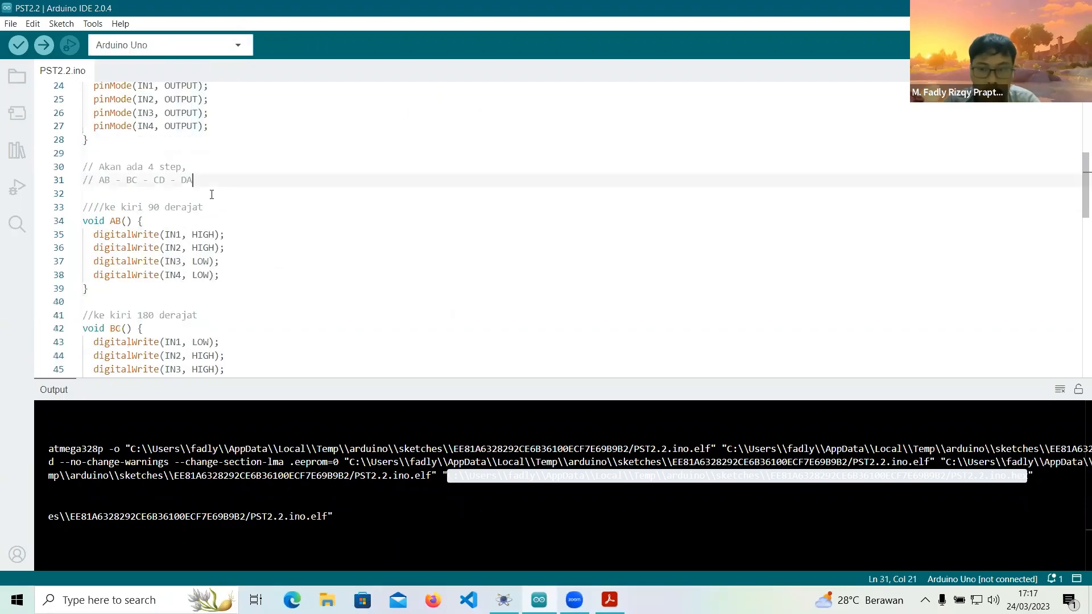
pyautogui.scroll(2, 212, 195)
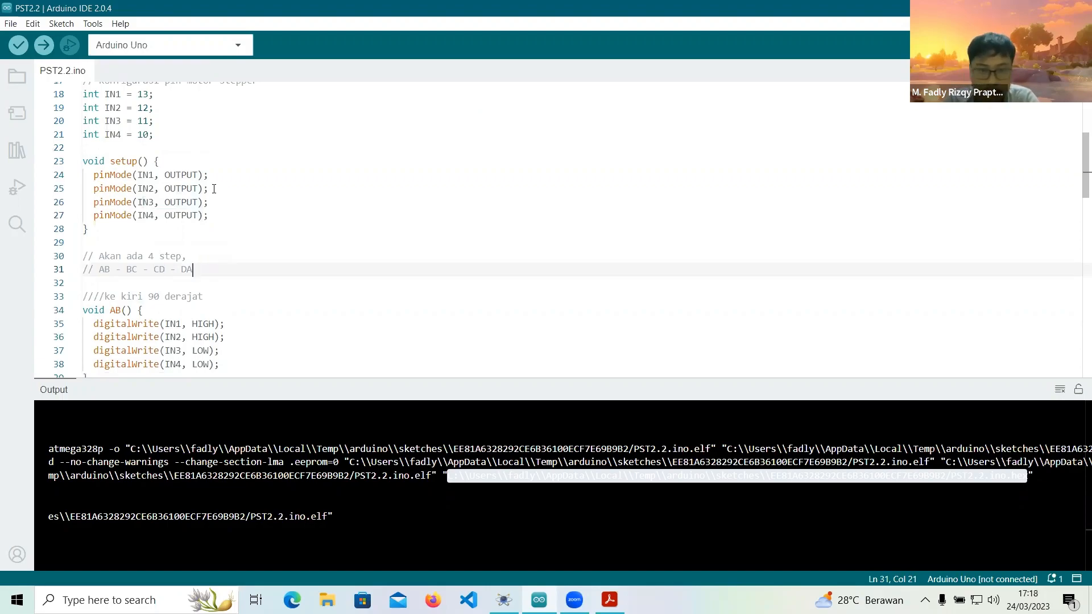
pyautogui.keyDown('shift'); pyautogui.click(107, 271); pyautogui.keyUp('shift')
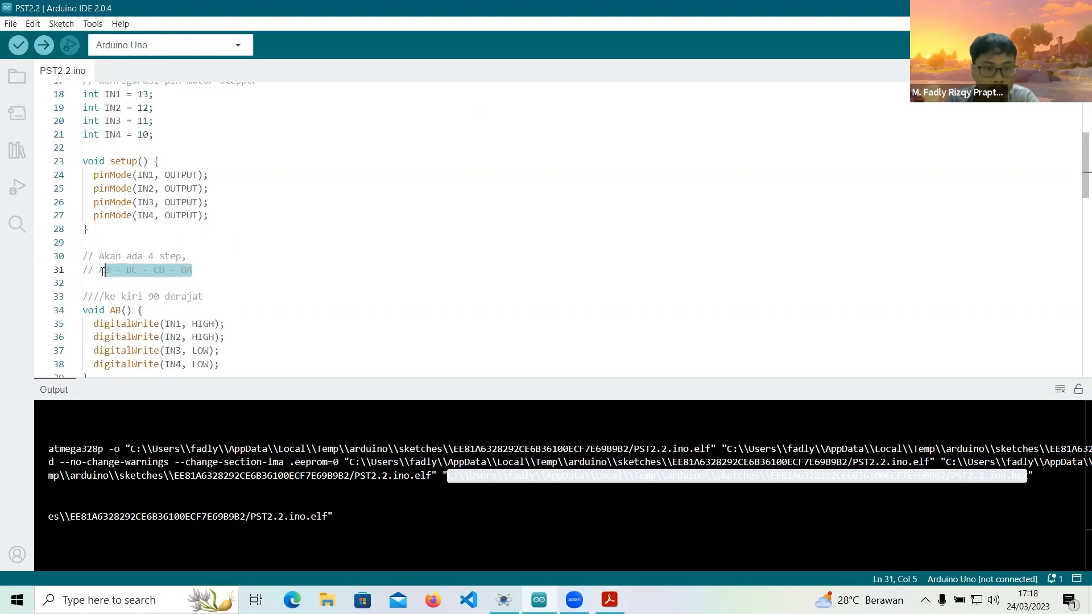
pyautogui.scroll(-2, 229, 227)
pyautogui.click(153, 221)
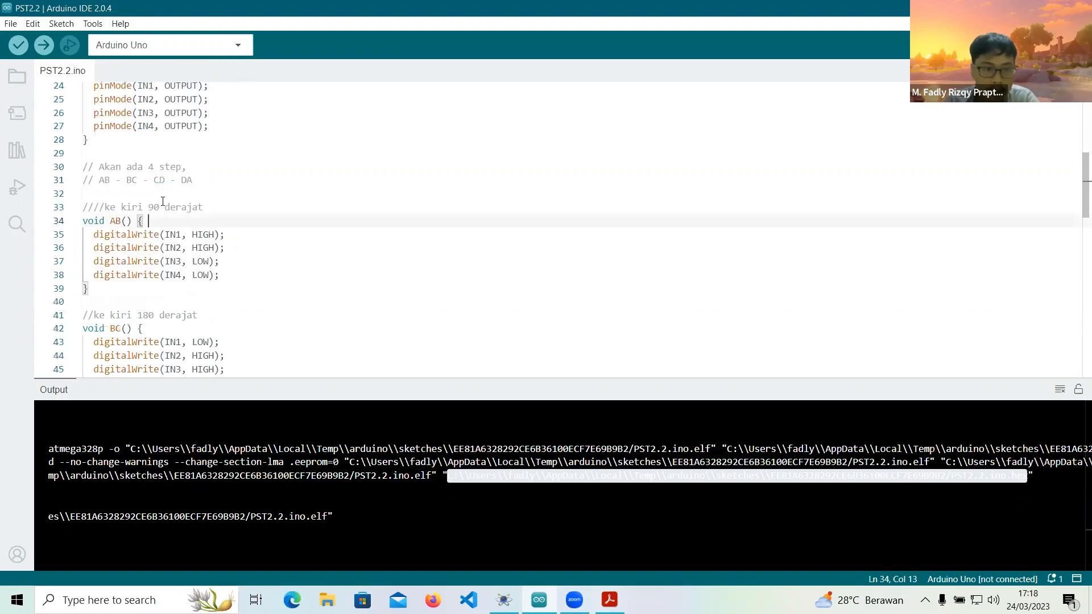
# Examine the AB() function and its digitalWrite states for IN1 and IN2 against the step sequence comment.
pyautogui.scroll(-3, 152, 220)
pyautogui.scroll(2, 88, 177)
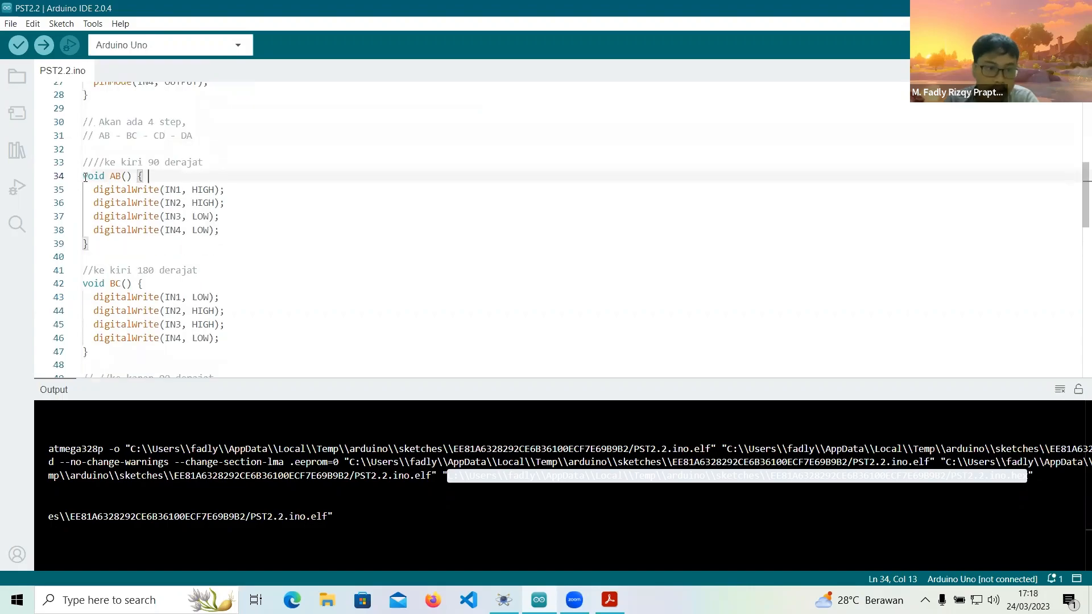
pyautogui.moveTo(86, 178); pyautogui.dragTo(140, 180)
pyautogui.moveTo(100, 135); pyautogui.dragTo(197, 138)
pyautogui.click(110, 175)
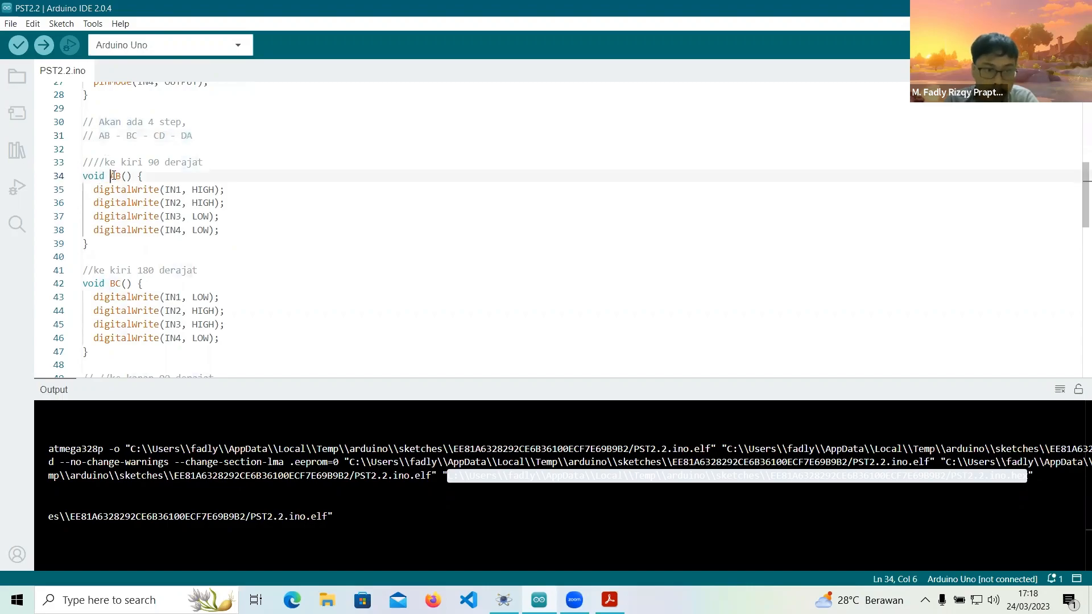
pyautogui.doubleClick(172, 191)
pyautogui.doubleClick(172, 203)
pyautogui.click(194, 190)
pyautogui.hotkey('shift', 'Right')
pyautogui.hotkey('shift', 'Right')
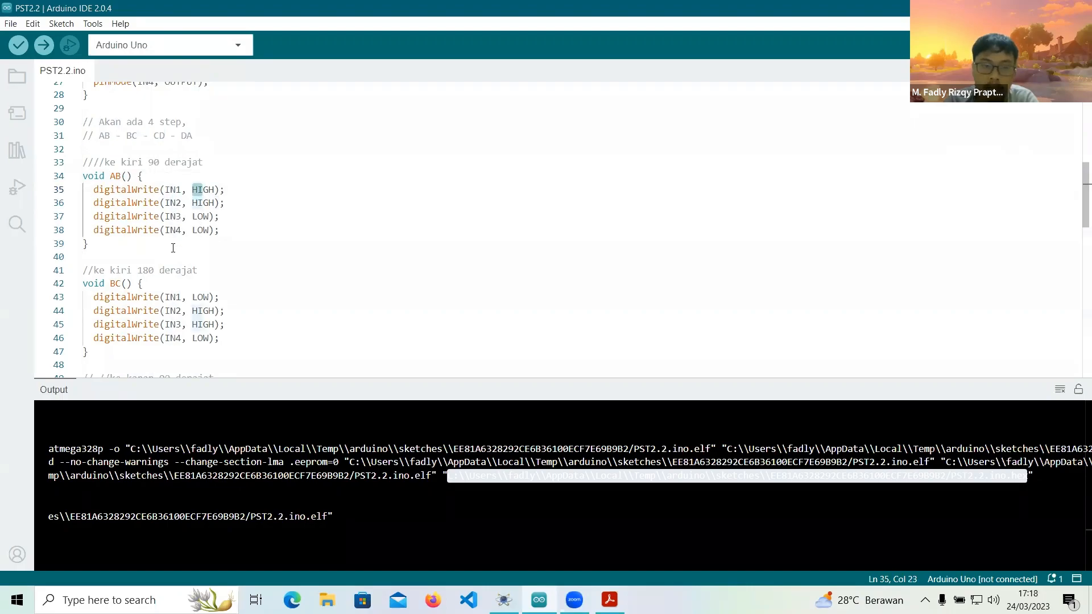
# Examine the digitalWrite states of the motor inputs in the BC() and CD() functions.
pyautogui.scroll(-1, 173, 248)
pyautogui.click(172, 252)
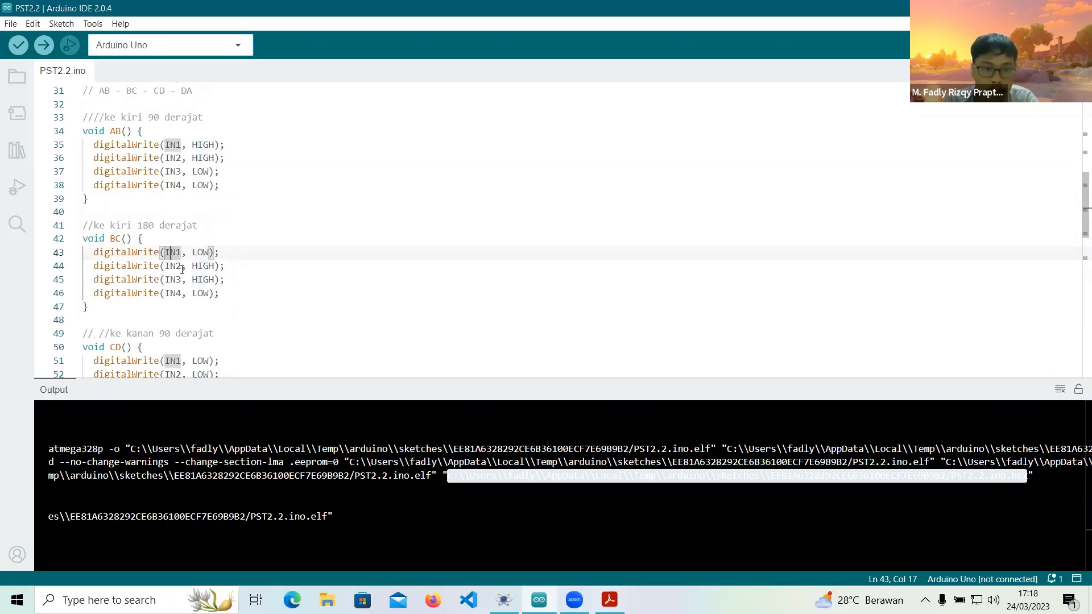
pyautogui.scroll(-3, 115, 216)
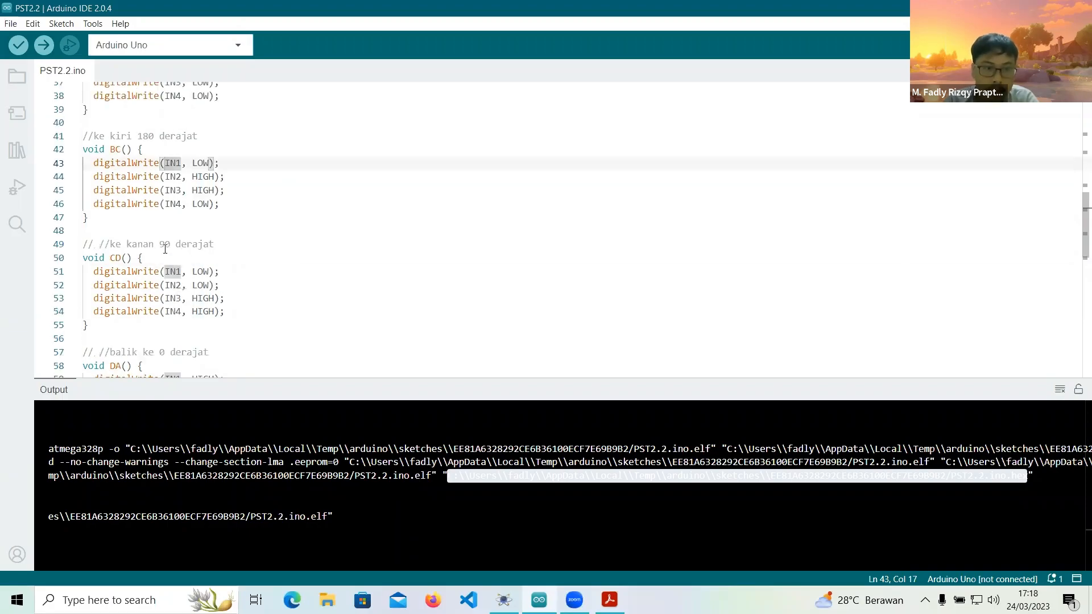
pyautogui.click(177, 227)
pyautogui.click(170, 241)
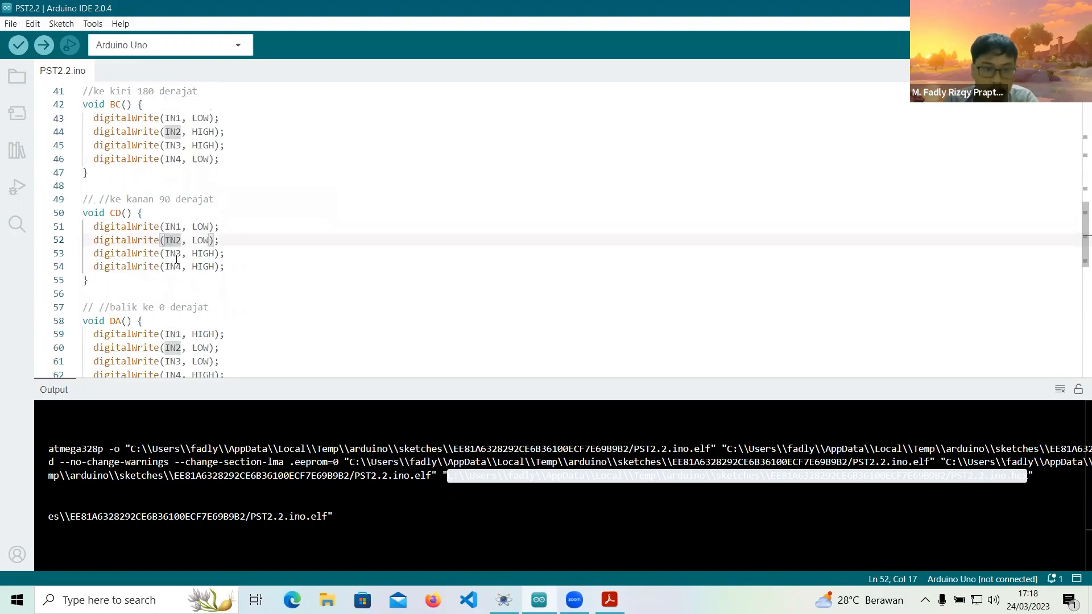
# Examine the digitalWrite states of IN1 and IN4 in the DA() function.
pyautogui.scroll(-2, 199, 252)
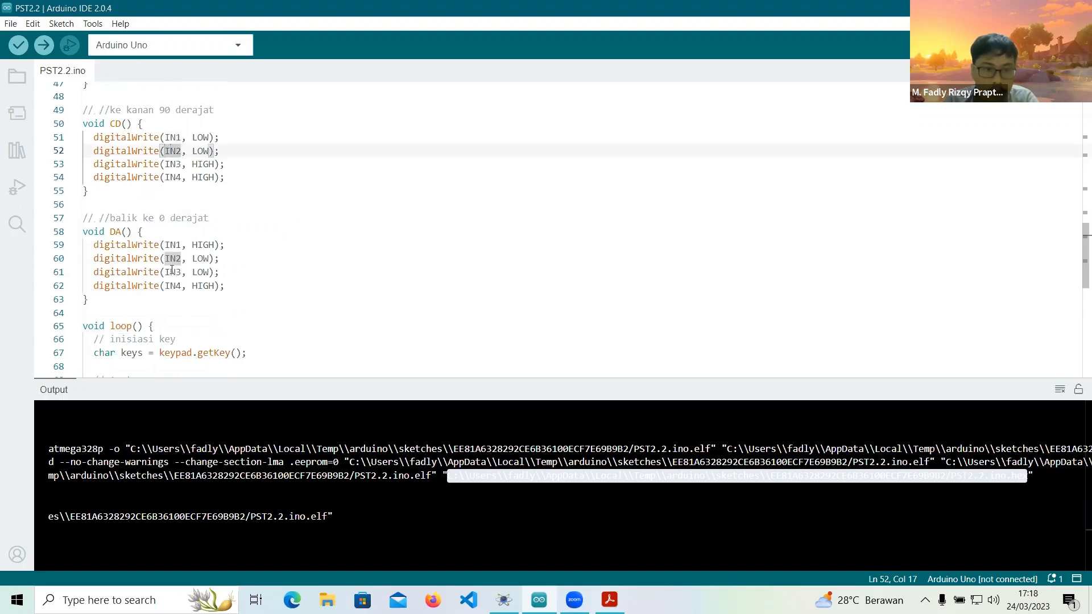
pyautogui.click(170, 245)
pyautogui.click(171, 286)
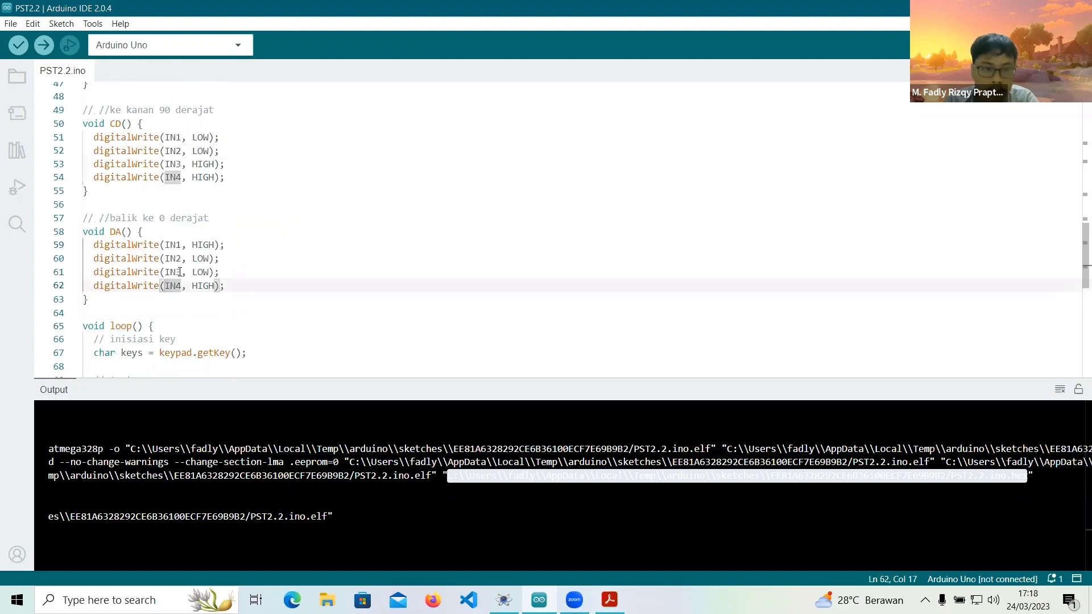
# Go back to the AB() function and recheck its digitalWrite state for IN1.
pyautogui.scroll(4, 198, 268)
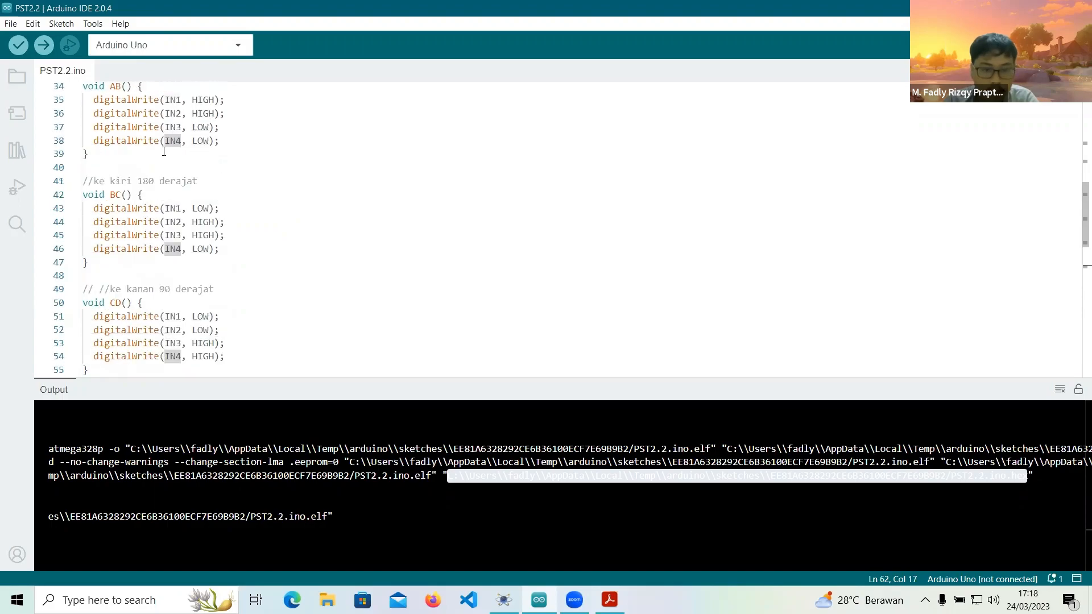
pyautogui.scroll(2, 169, 170)
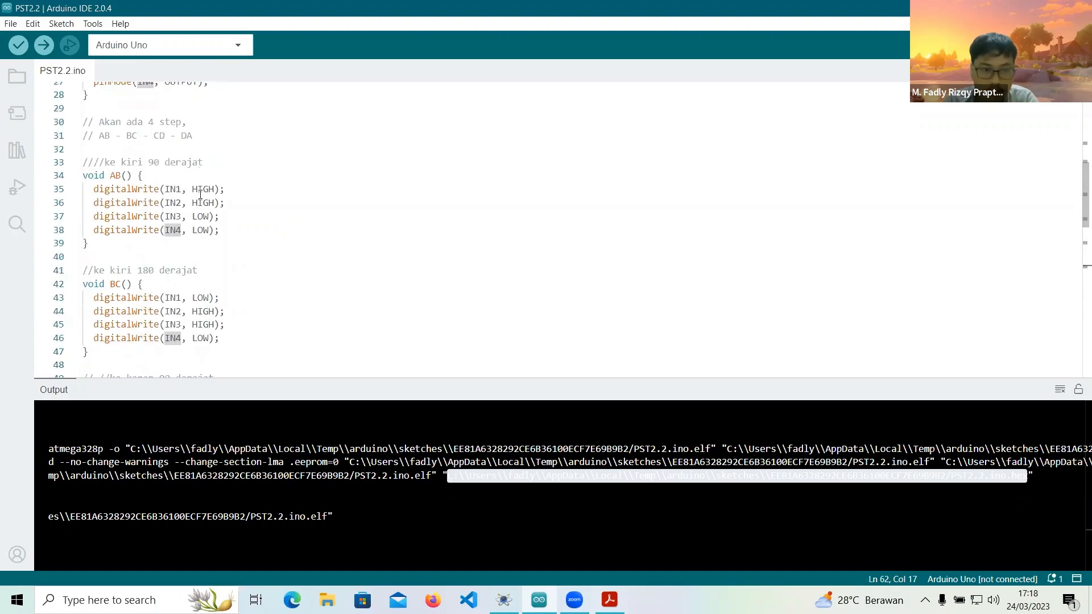
pyautogui.moveTo(176, 190); pyautogui.dragTo(197, 190)
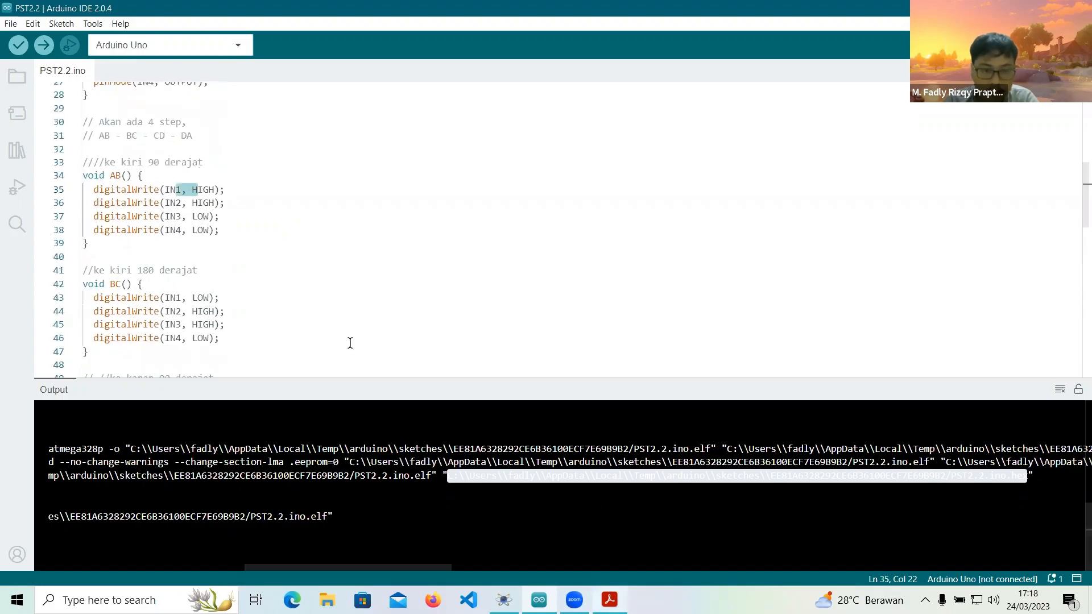
# Switch to the ULN2003A-PCB.pdf datasheet and examine the AB and BC rows of the step command table.
pyautogui.hotkey('alt', 'Tab')
pyautogui.scroll(-6, 360, 344)
pyautogui.scroll(6, 318, 418)
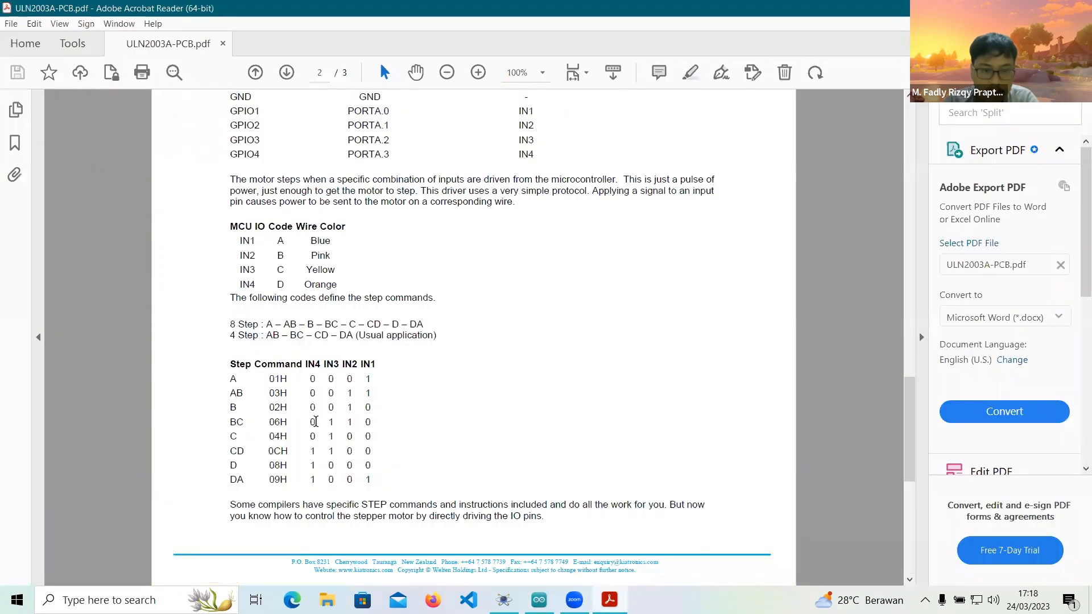
pyautogui.scroll(1, 316, 421)
pyautogui.moveTo(225, 421); pyautogui.dragTo(269, 422)
pyautogui.moveTo(364, 421); pyautogui.dragTo(372, 422)
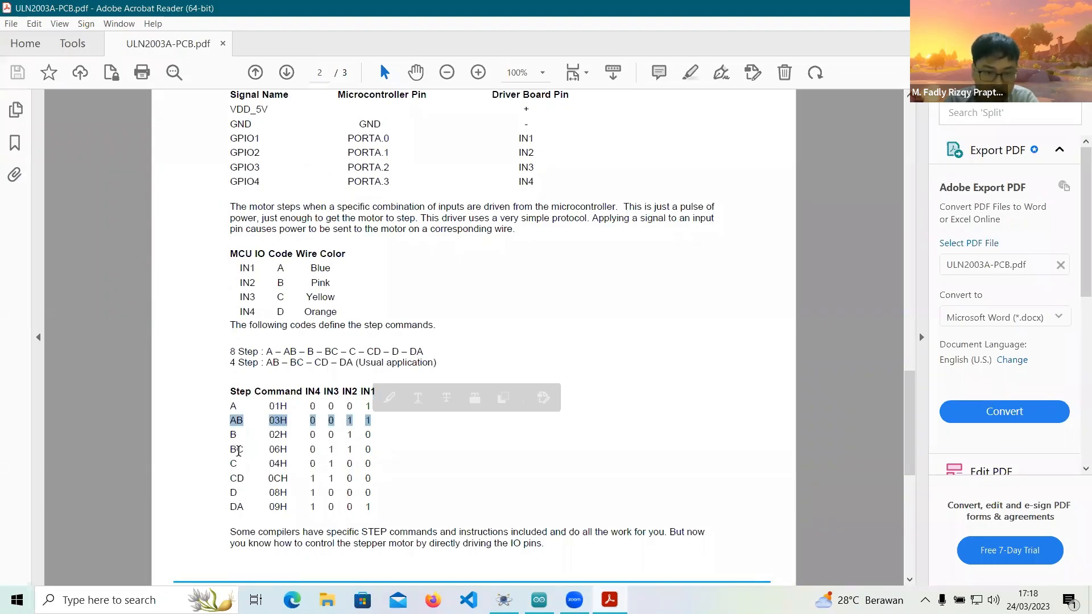
pyautogui.moveTo(237, 449); pyautogui.dragTo(244, 449)
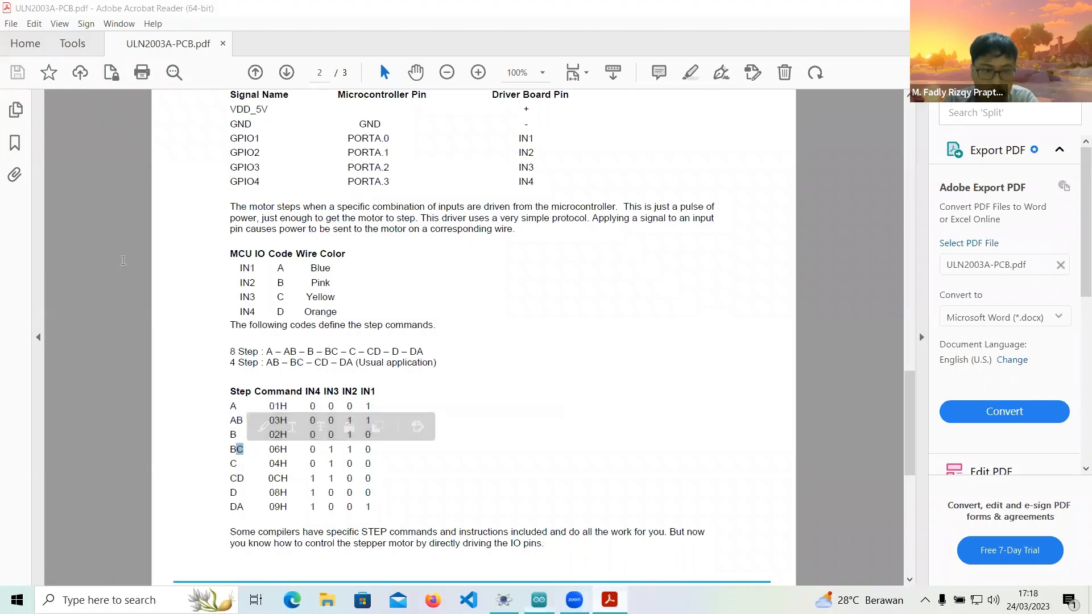
# Return to the Arduino sketch and compare the step functions' digitalWrite states with the datasheet table.
pyautogui.hotkey('alt', 'Tab')
pyautogui.scroll(-1, 127, 215)
pyautogui.scroll(2, 126, 214)
pyautogui.click(125, 235)
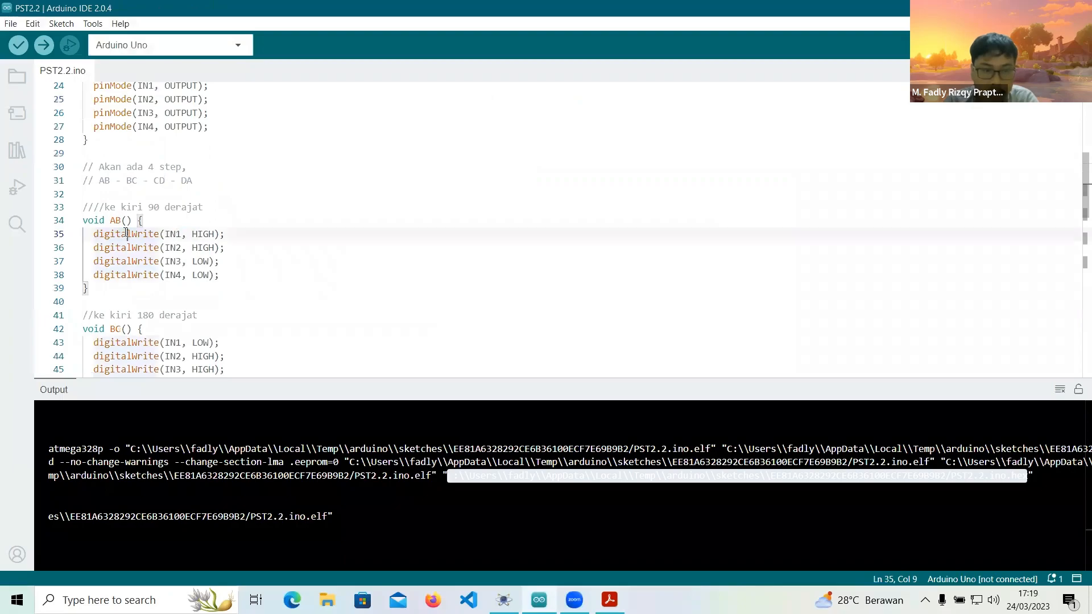
pyautogui.scroll(-4, 126, 235)
pyautogui.scroll(3, 139, 176)
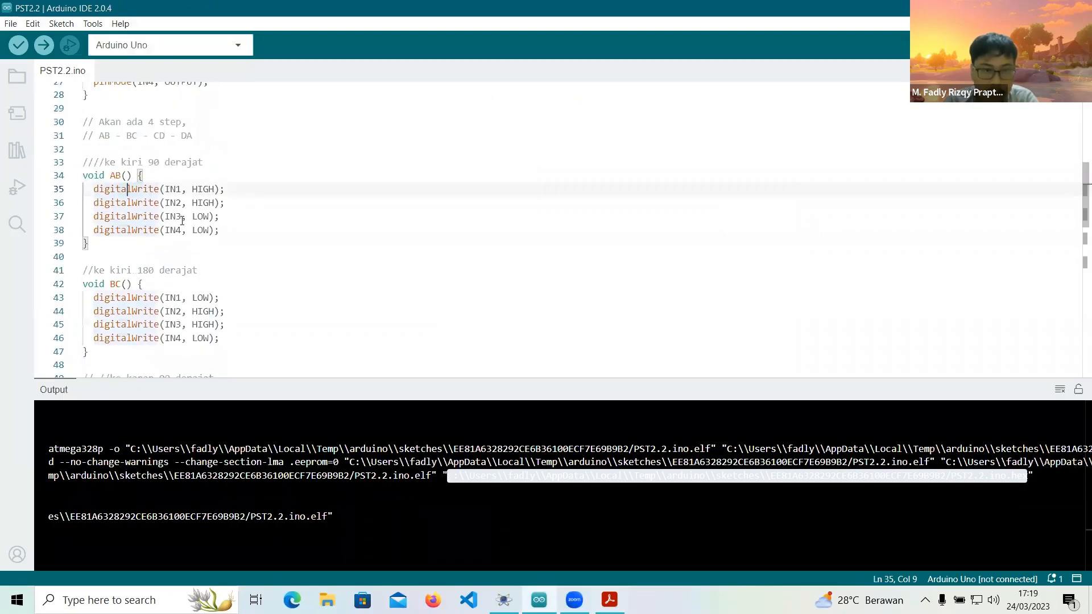
pyautogui.scroll(-5, 183, 222)
pyautogui.scroll(1, 182, 221)
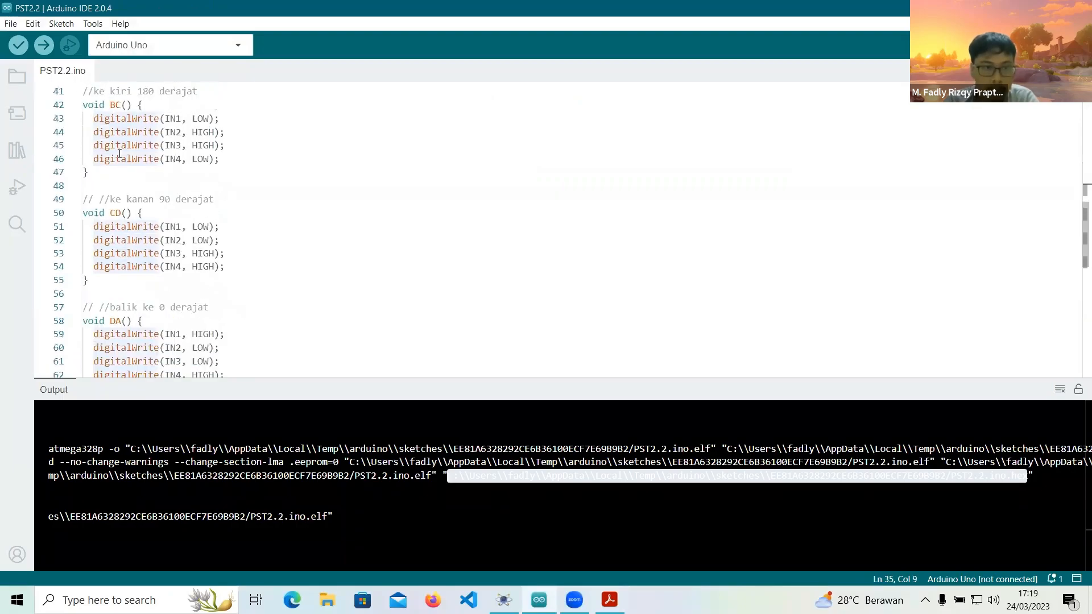
# Compile the sketch and set the generated PST2.2.ino.hex path as the Arduino Uno's program file in Proteus.
pyautogui.click(19, 46)
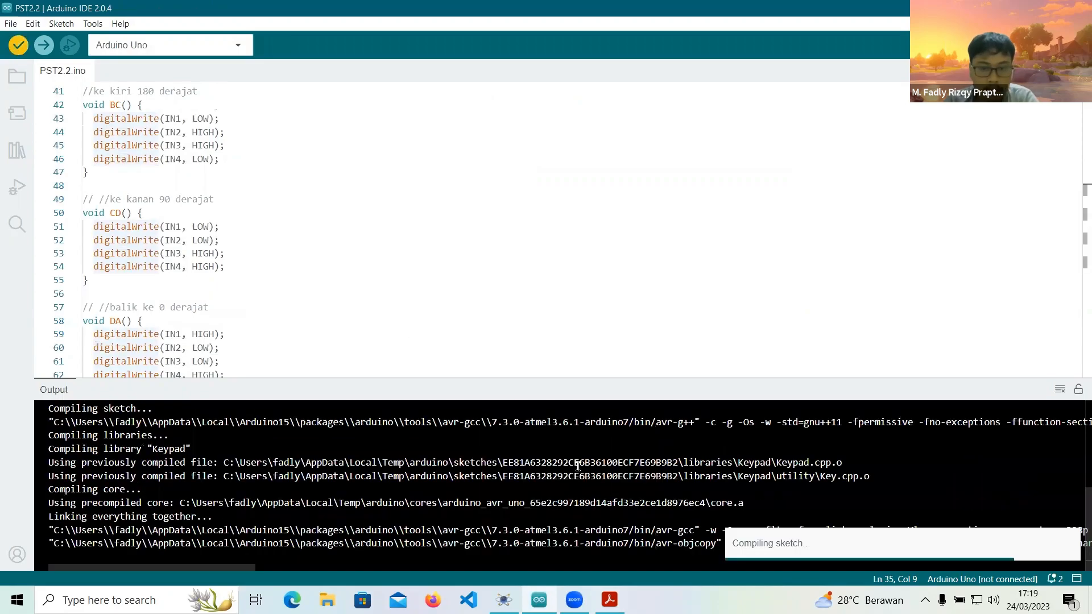
pyautogui.moveTo(759, 477); pyautogui.dragTo(182, 482)
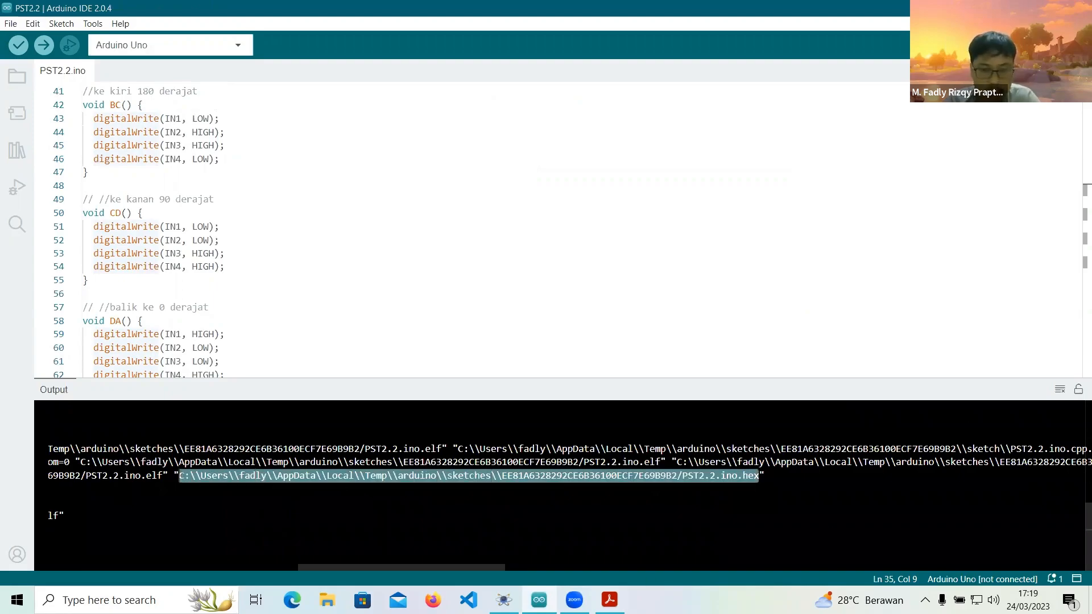
pyautogui.click(504, 600)
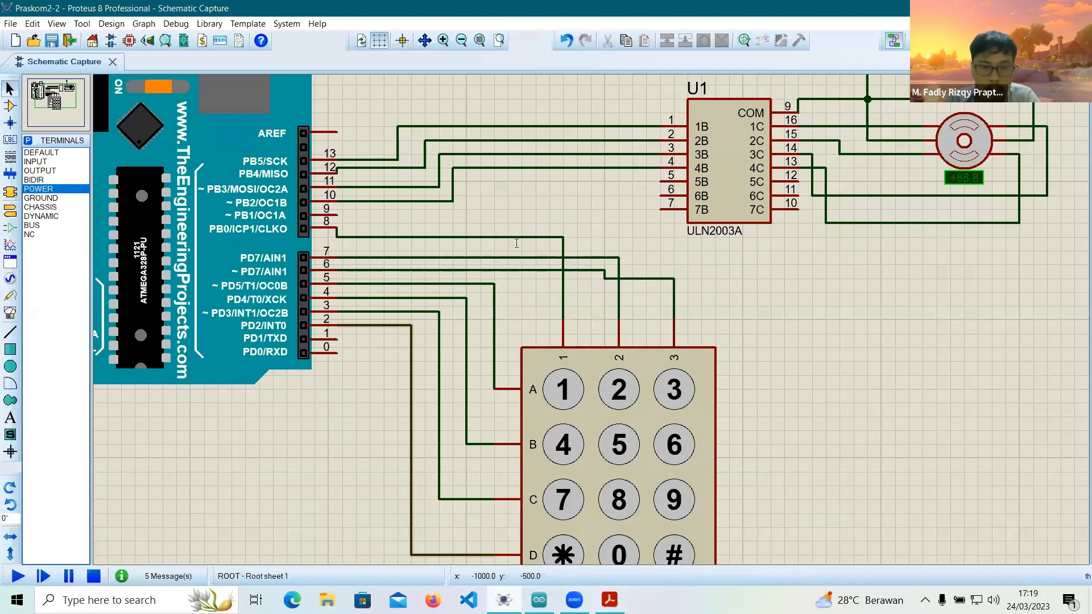
pyautogui.click(516, 243)
pyautogui.hotkey('ctrl', 'a')
pyautogui.hotkey('ctrl', 'v')
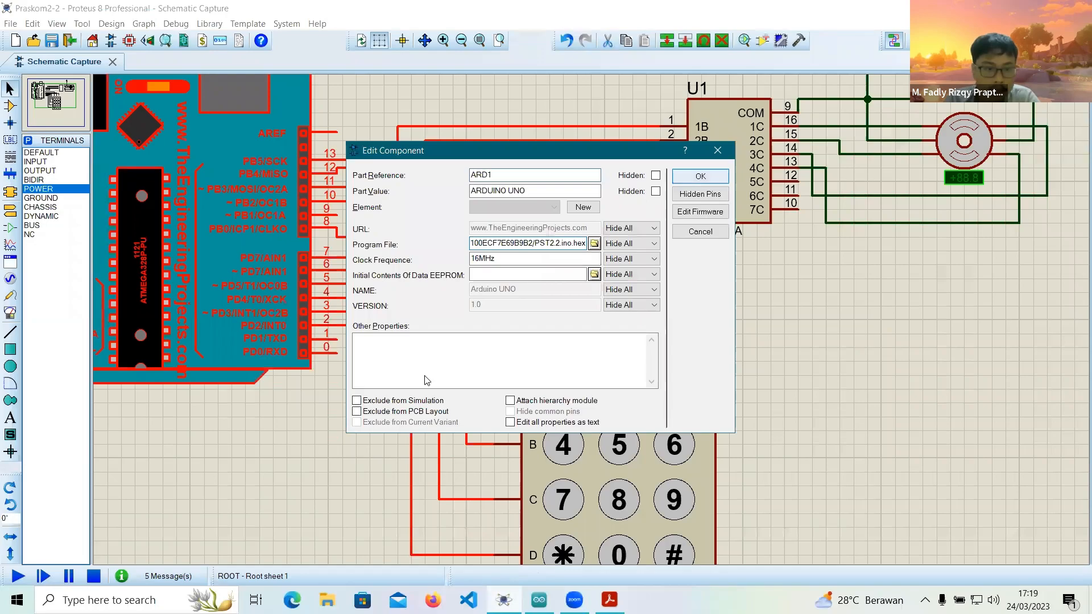
pyautogui.press('Return')
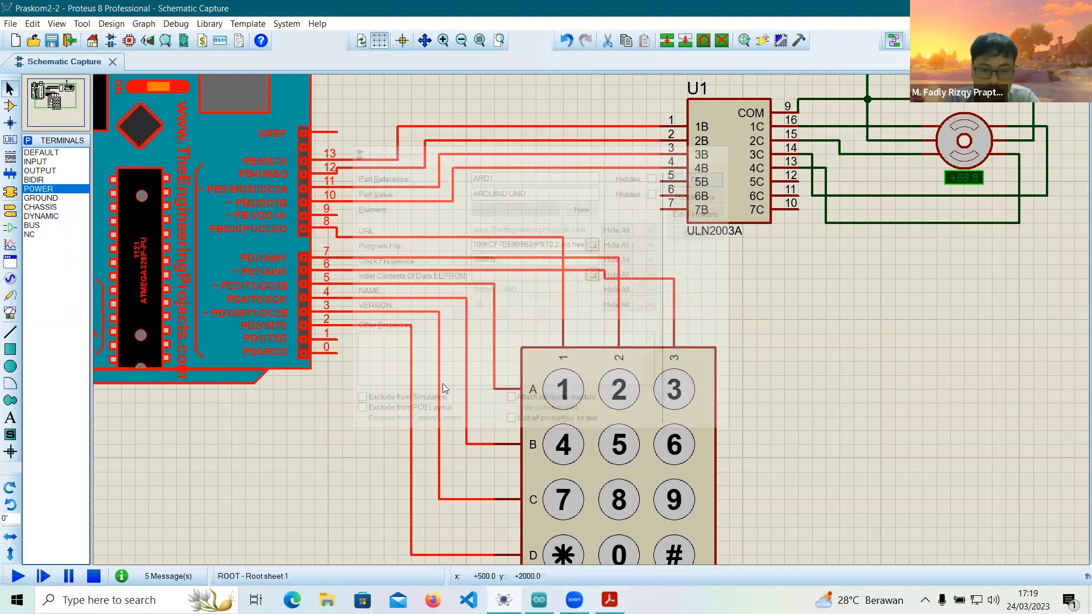
pyautogui.click(231, 510)
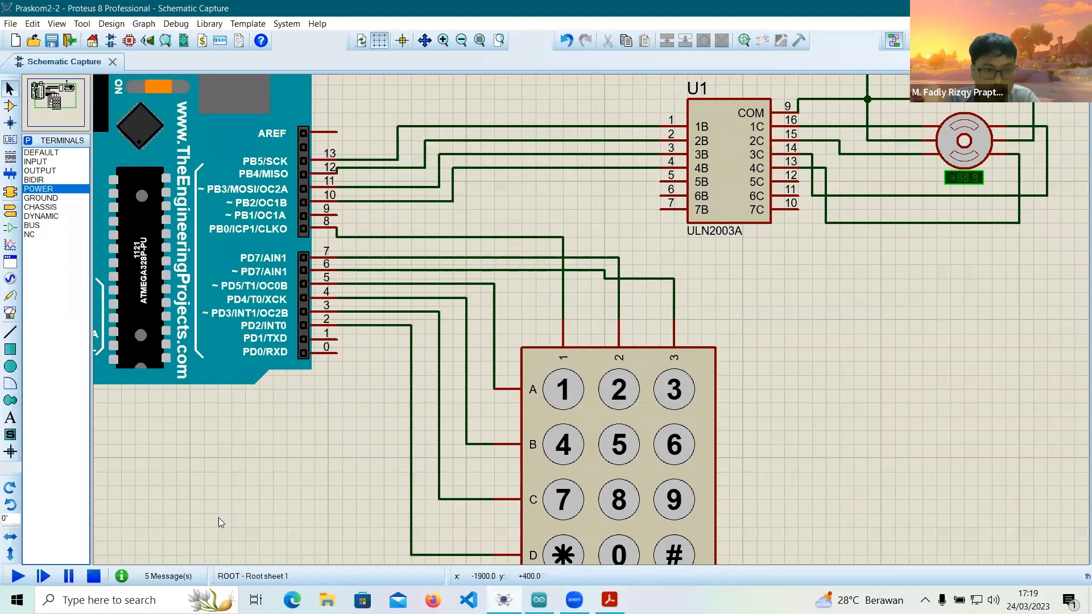
# Start the circuit simulation and check the sketch's key conditions from '1' to '4'.
pyautogui.scroll(-2, 155, 166)
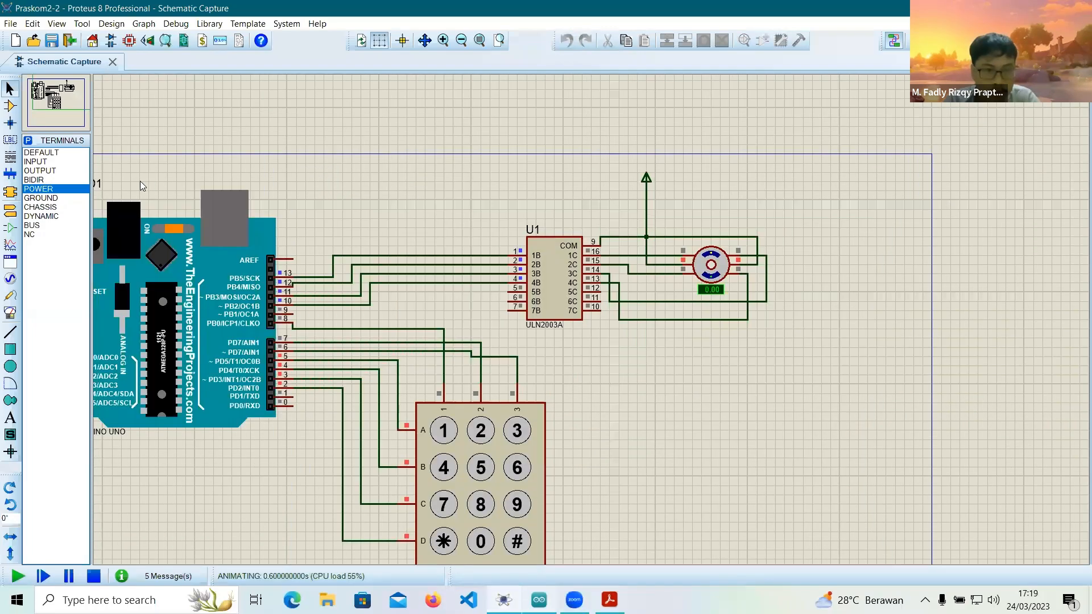
pyautogui.hotkey('alt', 'Tab')
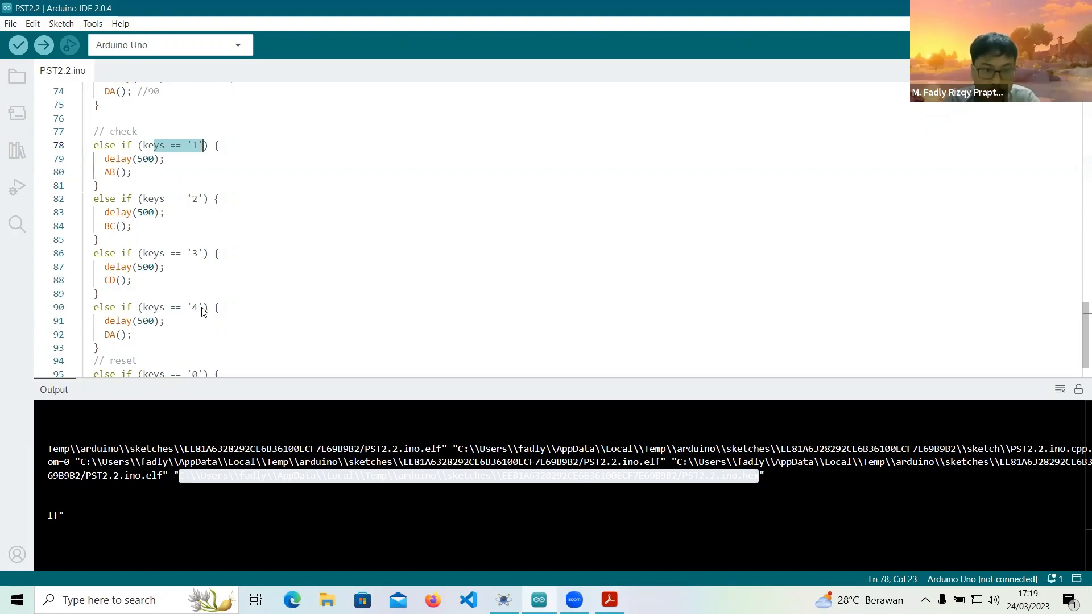
pyautogui.moveTo(200, 308); pyautogui.dragTo(188, 308)
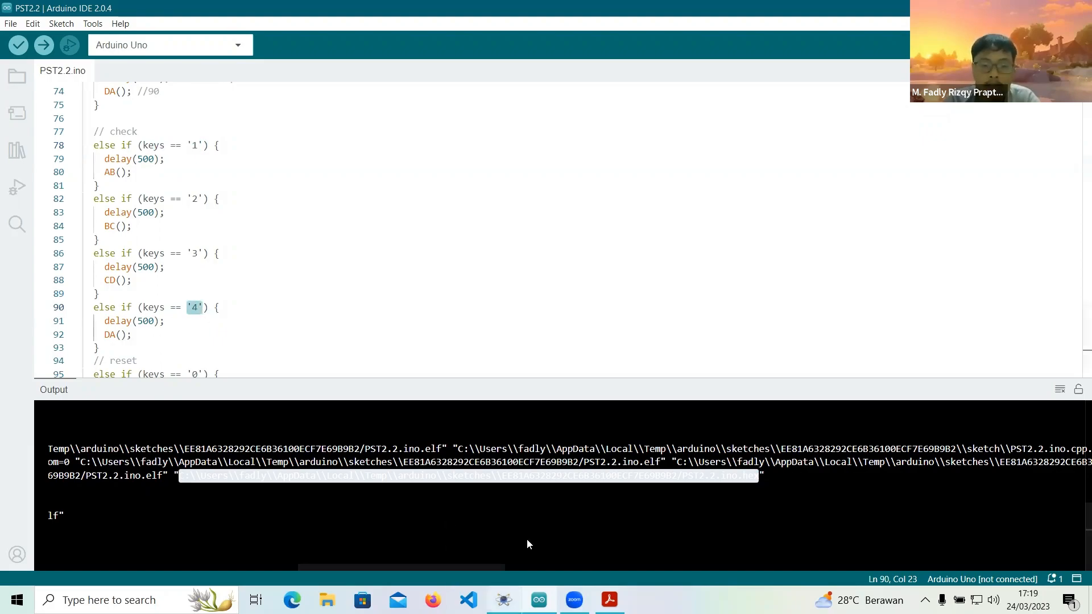
# Test the stepper motor in the running Proteus simulation with keypad keys 1, 2, 3 and 4 in turn.
pyautogui.click(504, 600)
pyautogui.click(444, 437)
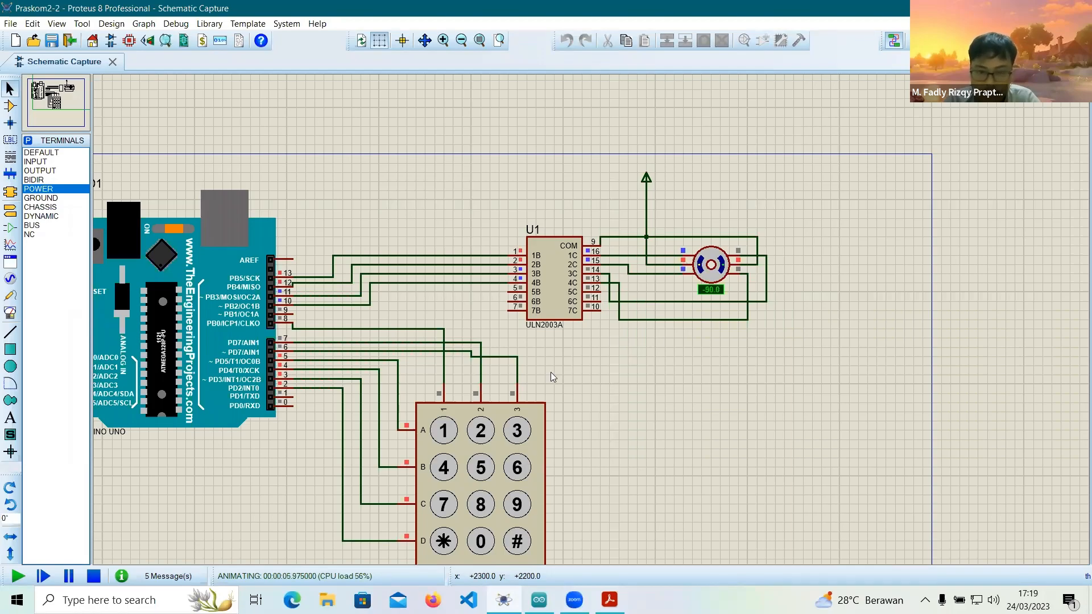
pyautogui.click(481, 433)
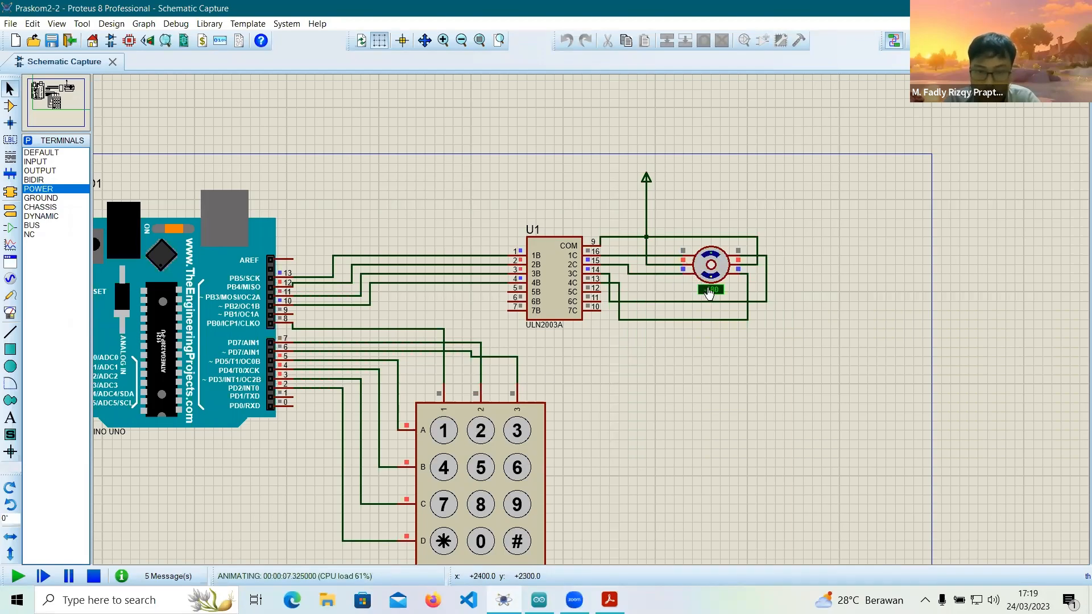
pyautogui.click(513, 433)
pyautogui.click(444, 472)
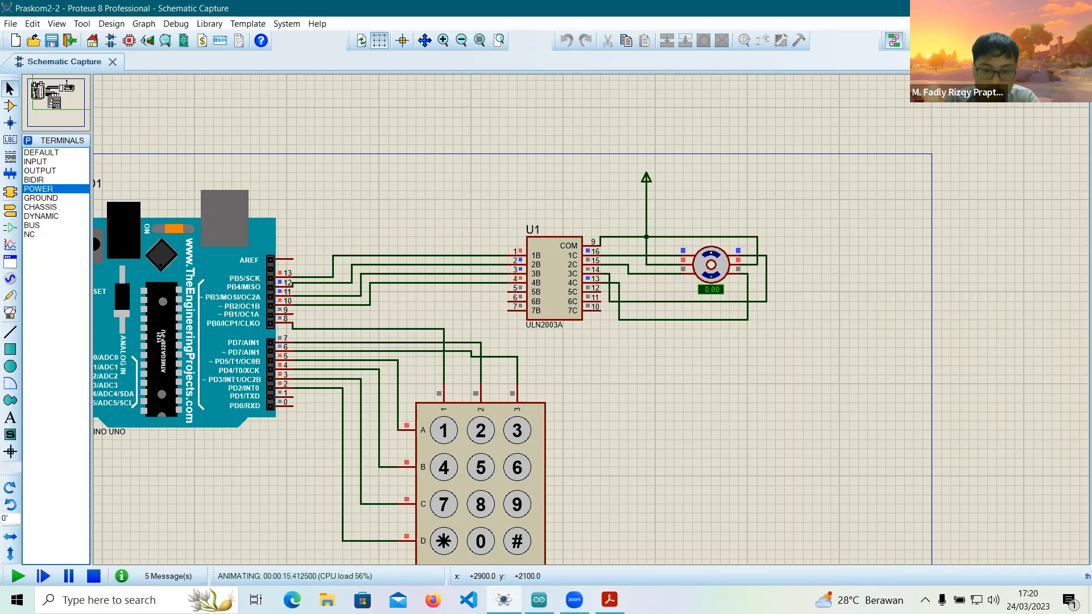
# Return to the Arduino sketch and examine the CD() and DA() calls under keys '3' and '4'.
pyautogui.hotkey('alt', 'Tab')
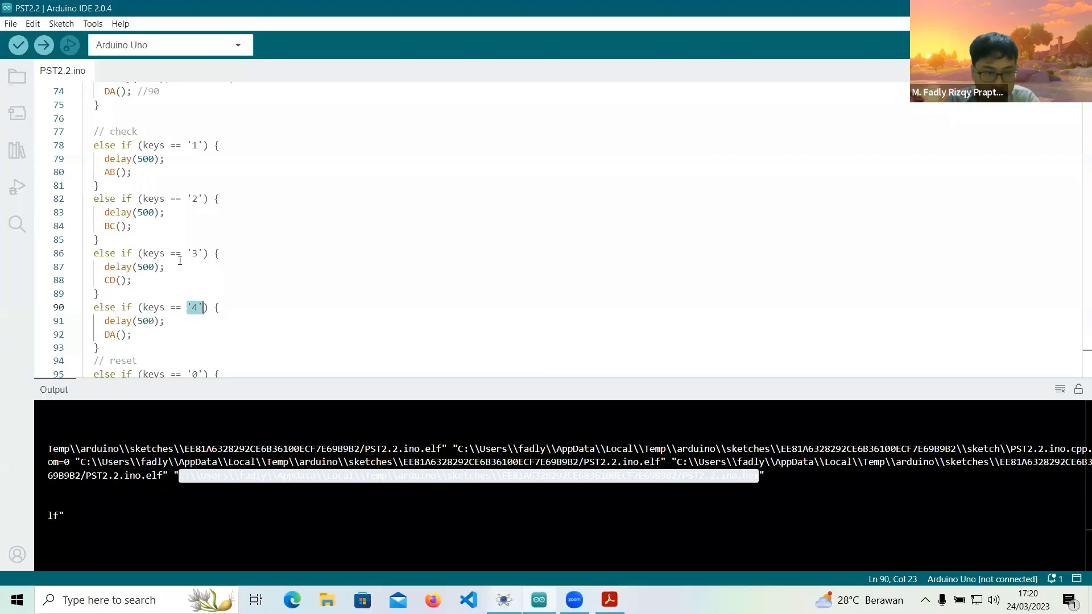
pyautogui.click(139, 267)
pyautogui.doubleClick(109, 280)
pyautogui.moveTo(105, 335); pyautogui.dragTo(130, 335)
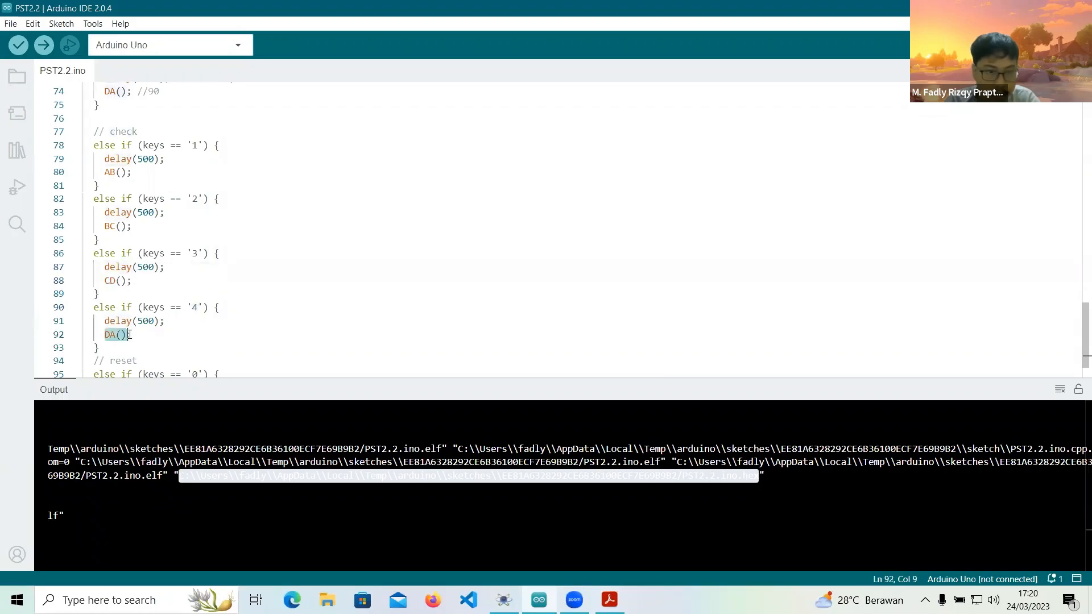
# Delete the check block with the key '1' to '4' conditions from loop(), remove its blank lines and save the sketch.
pyautogui.click(119, 351)
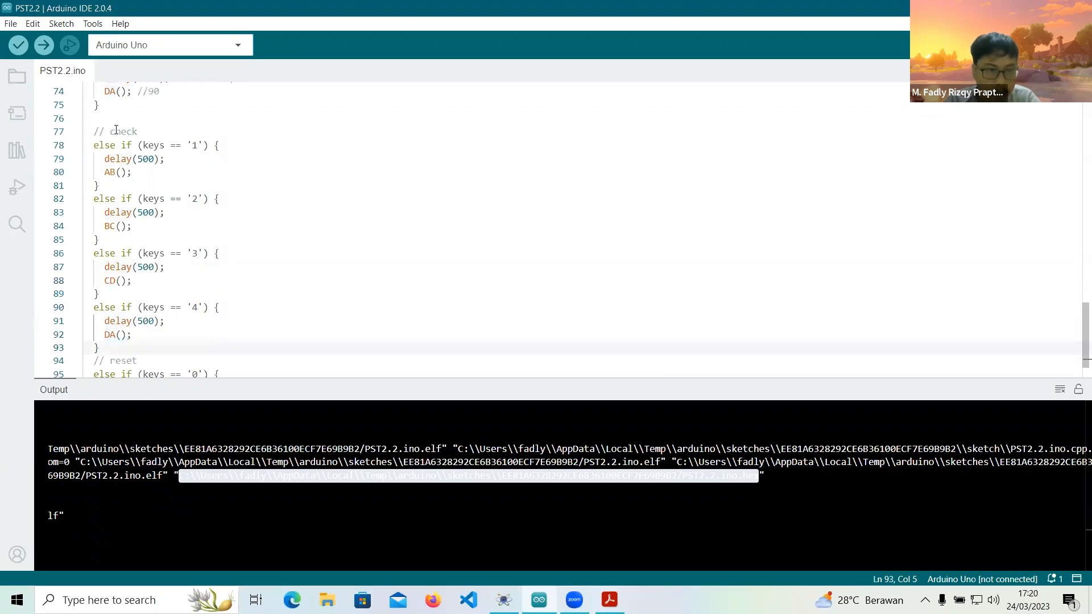
pyautogui.keyDown('shift'); pyautogui.click(92, 134); pyautogui.keyUp('shift')
pyautogui.press('BackSpace')
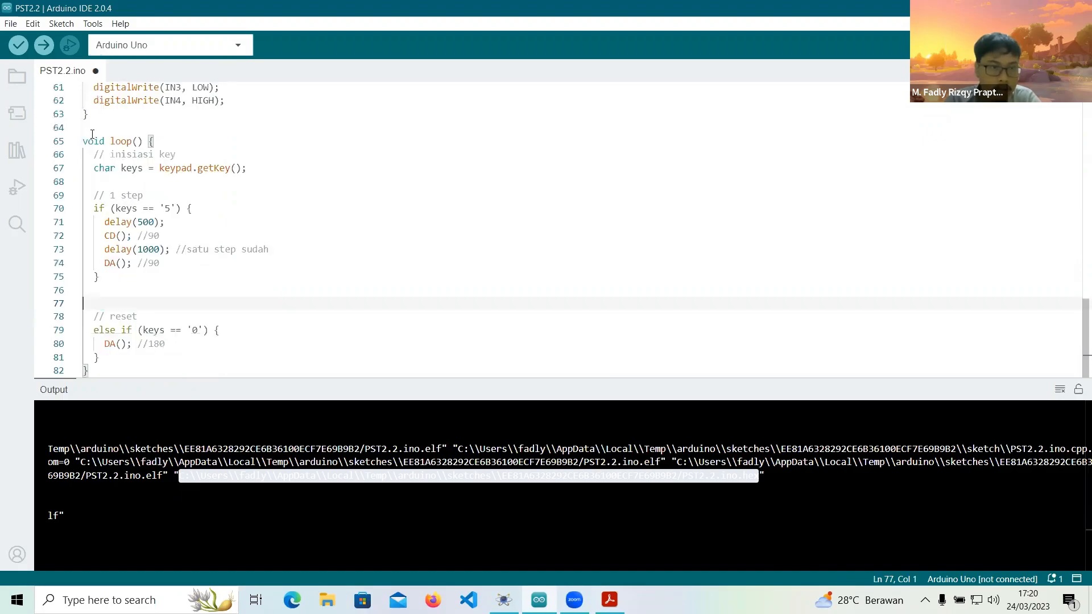
pyautogui.press('BackSpace')
pyautogui.press('BackSpace')
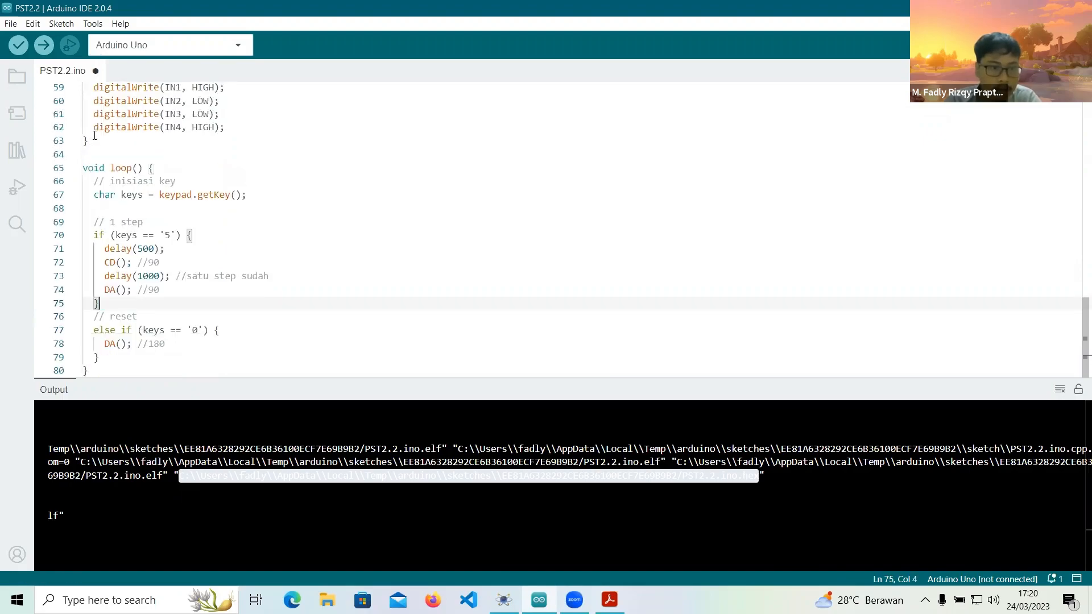
pyautogui.hotkey('ctrl', 's')
# Change the key in the 1 step condition to '1' and save the sketch.
pyautogui.click(144, 235)
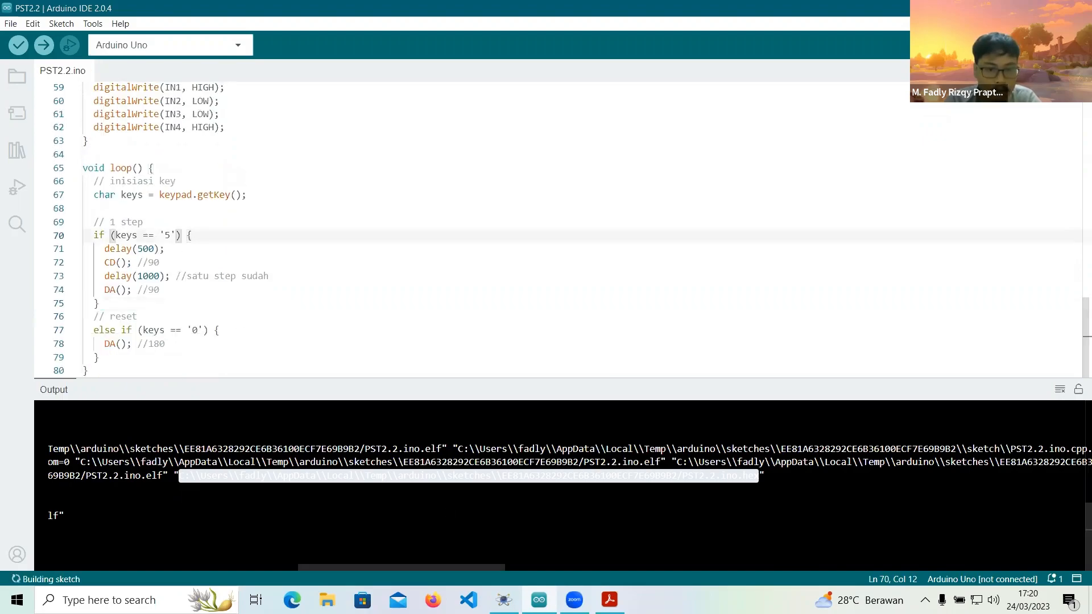
pyautogui.click(139, 263)
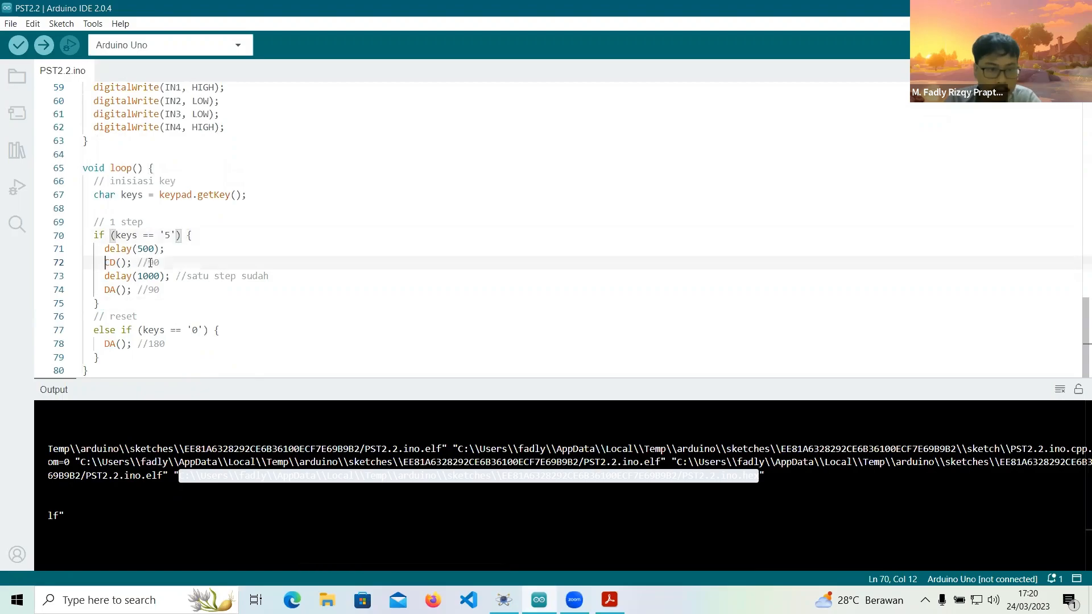
pyautogui.moveTo(105, 262); pyautogui.dragTo(160, 262)
pyautogui.click(170, 234)
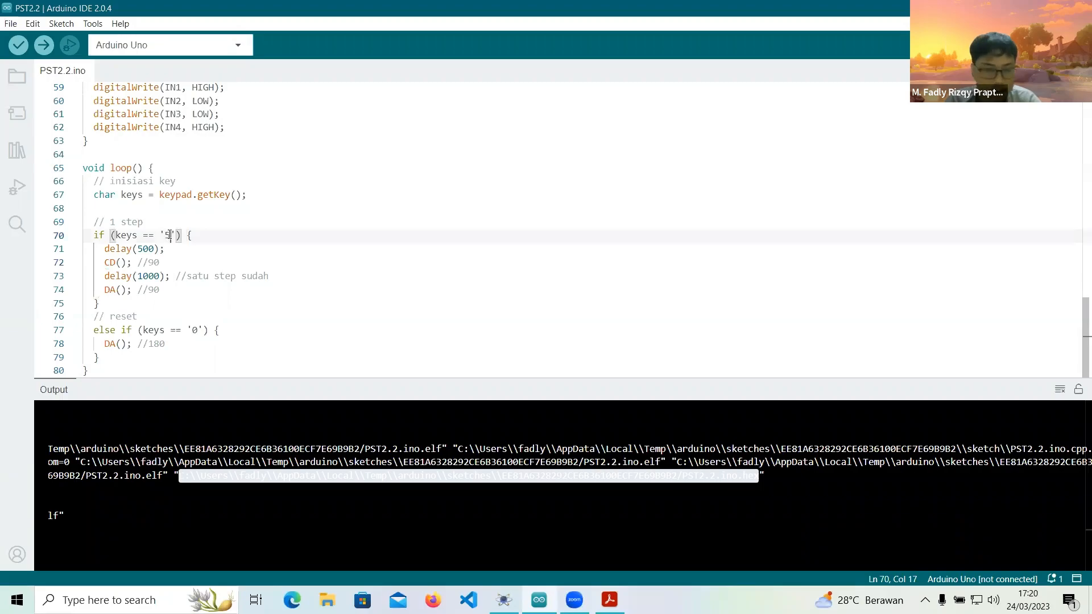
pyautogui.press('BackSpace')
pyautogui.write('1')
pyautogui.press('End')
pyautogui.hotkey('ctrl', 's')
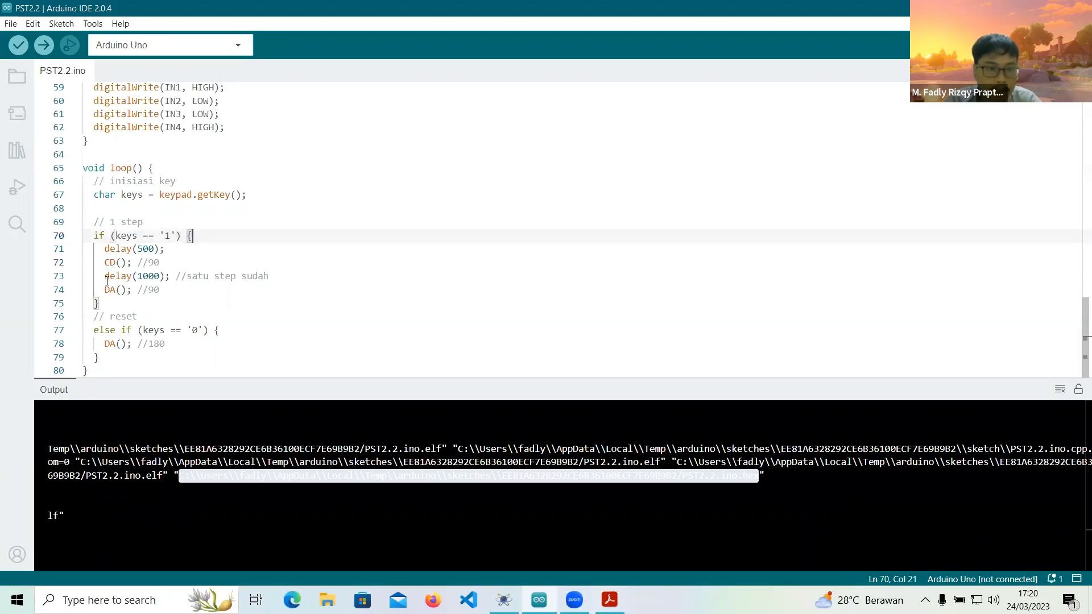
# Examine the delay, CD() and DA() lines inside the key '1' condition.
pyautogui.moveTo(109, 250); pyautogui.dragTo(155, 263)
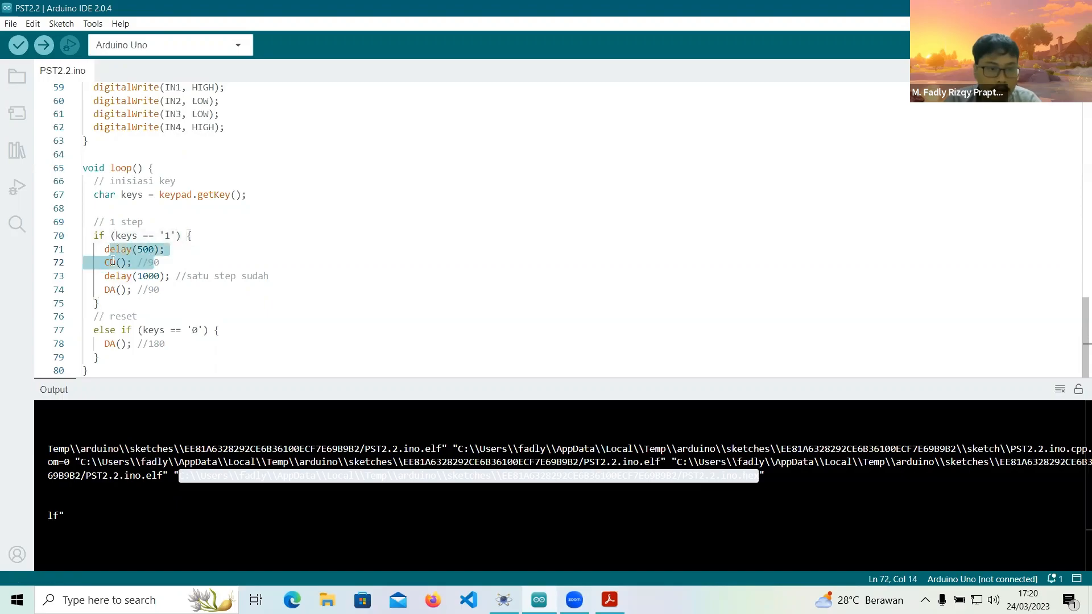
pyautogui.click(113, 278)
pyautogui.moveTo(116, 277); pyautogui.dragTo(161, 290)
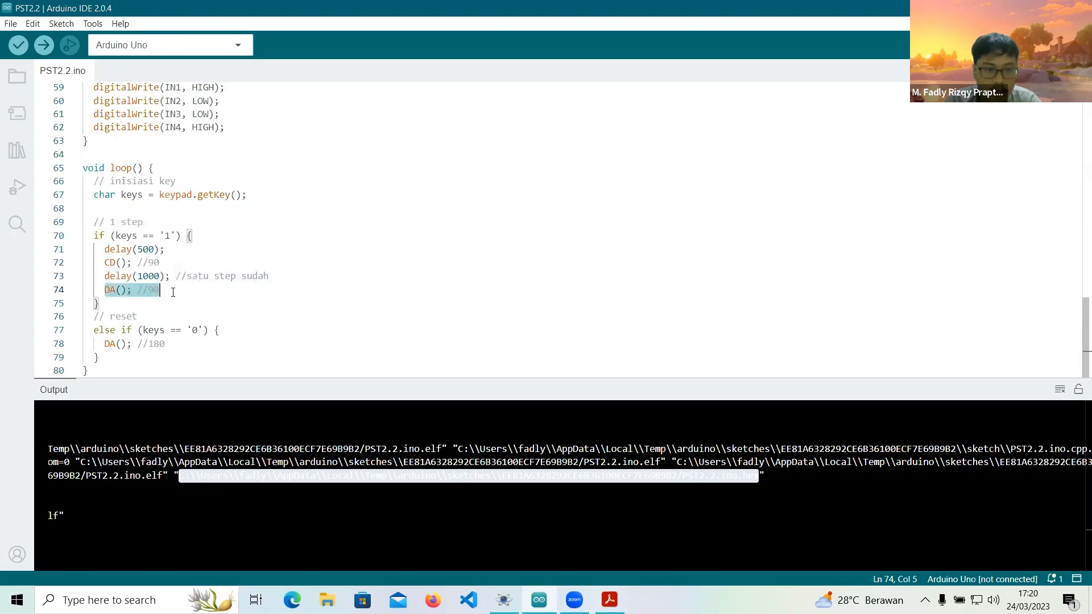
pyautogui.click(173, 292)
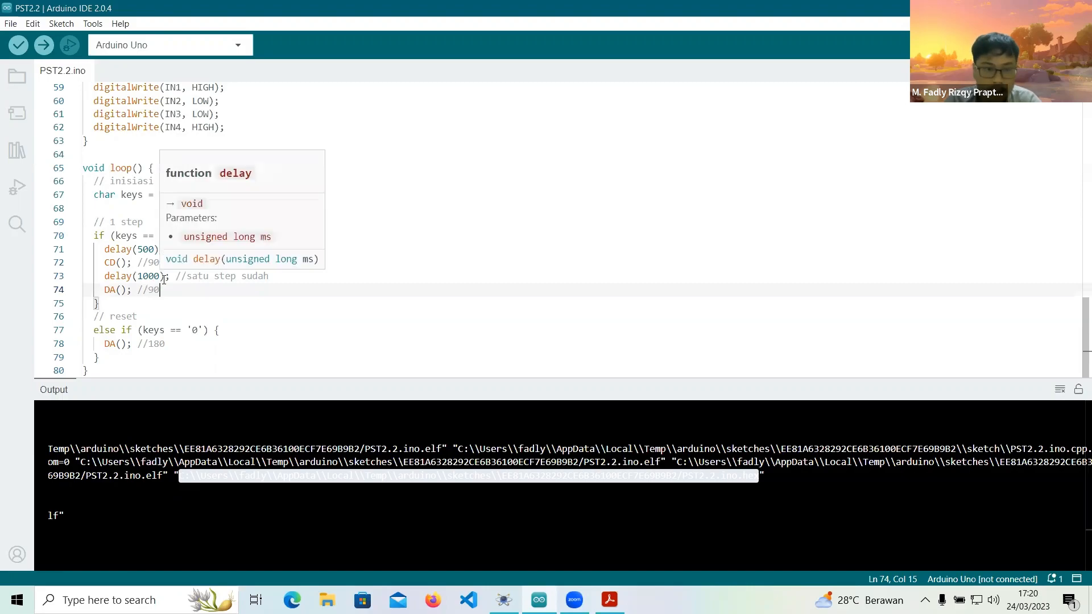
# Delete the reset block with the key '0' condition from loop().
pyautogui.click(97, 357)
pyautogui.moveTo(97, 357); pyautogui.dragTo(57, 320)
pyautogui.press('BackSpace')
pyautogui.press('BackSpace')
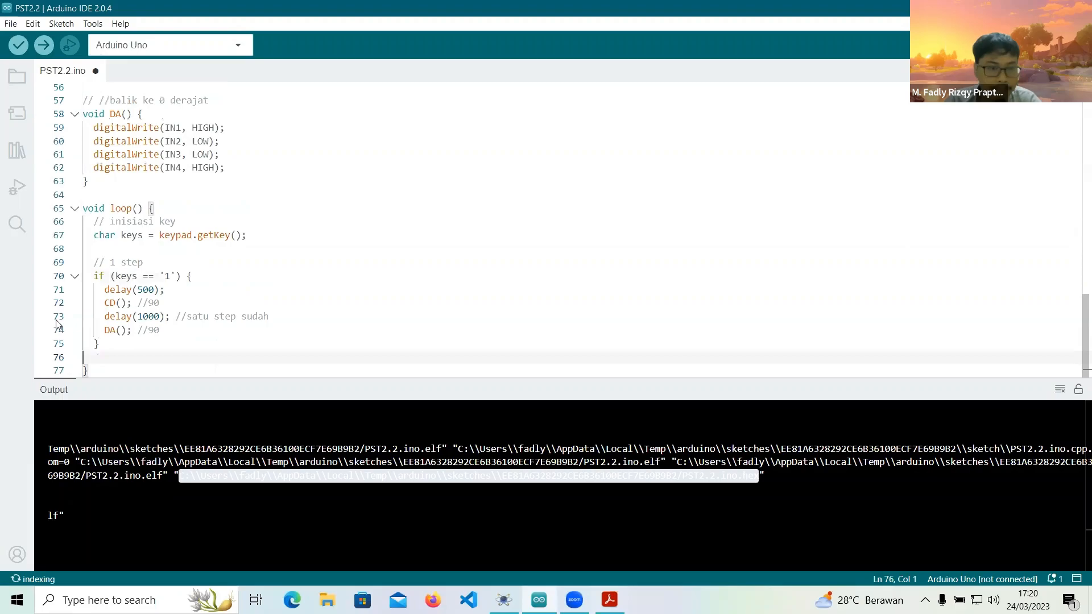
# Review the simplified loop() from the keypad reading through the delays to the final DA() call.
pyautogui.moveTo(113, 222); pyautogui.dragTo(259, 249)
pyautogui.click(117, 278)
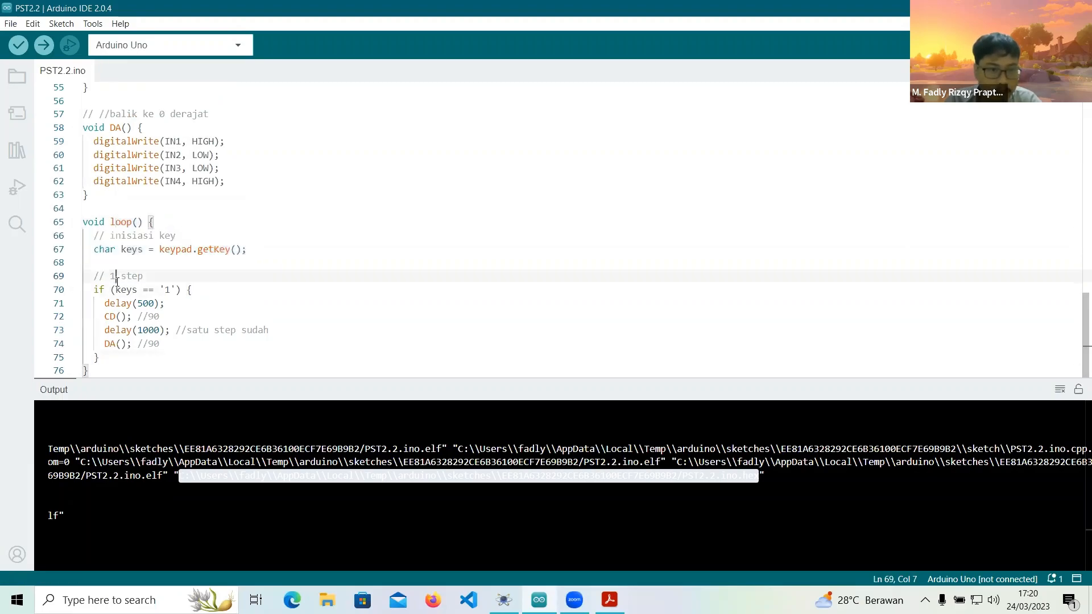
pyautogui.moveTo(133, 302); pyautogui.dragTo(159, 303)
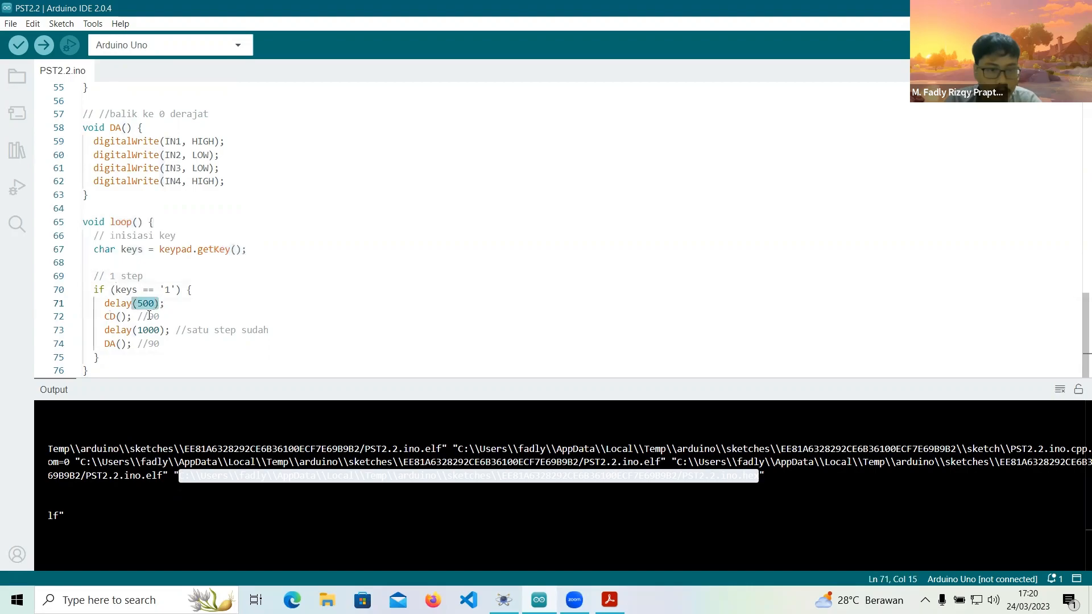
pyautogui.click(163, 330)
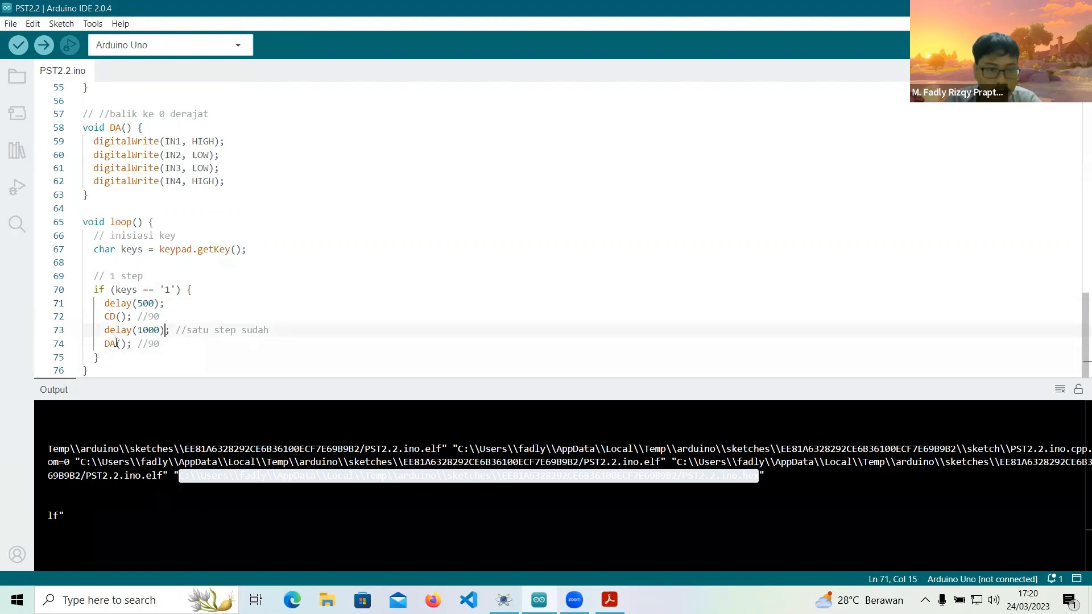
pyautogui.click(111, 344)
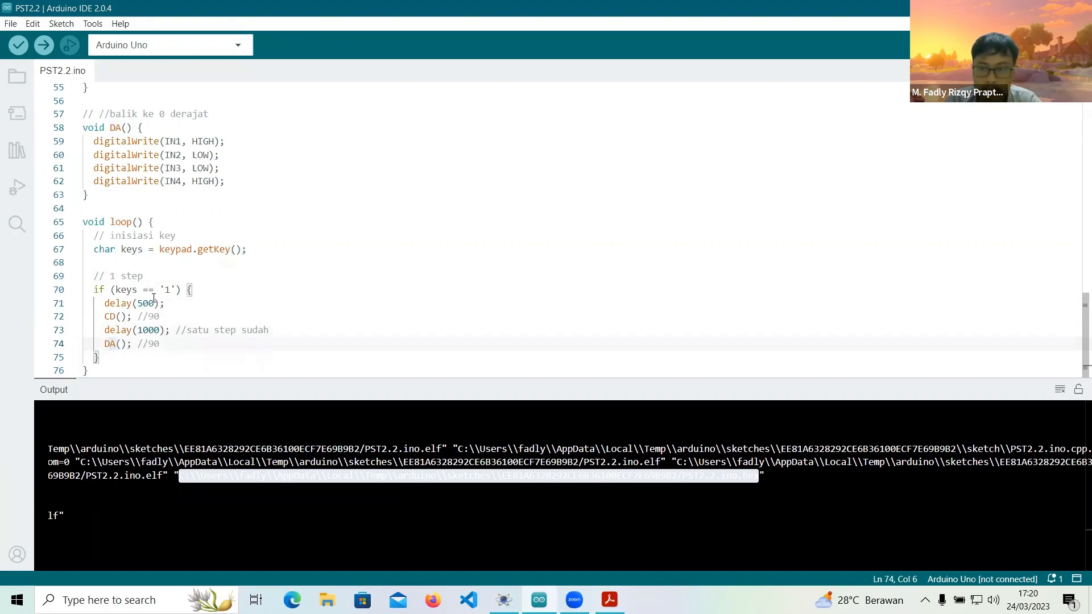
# Compile the simplified sketch and copy the full path of PST2.2.ino.hex from the build output.
pyautogui.moveTo(104, 316); pyautogui.dragTo(160, 317)
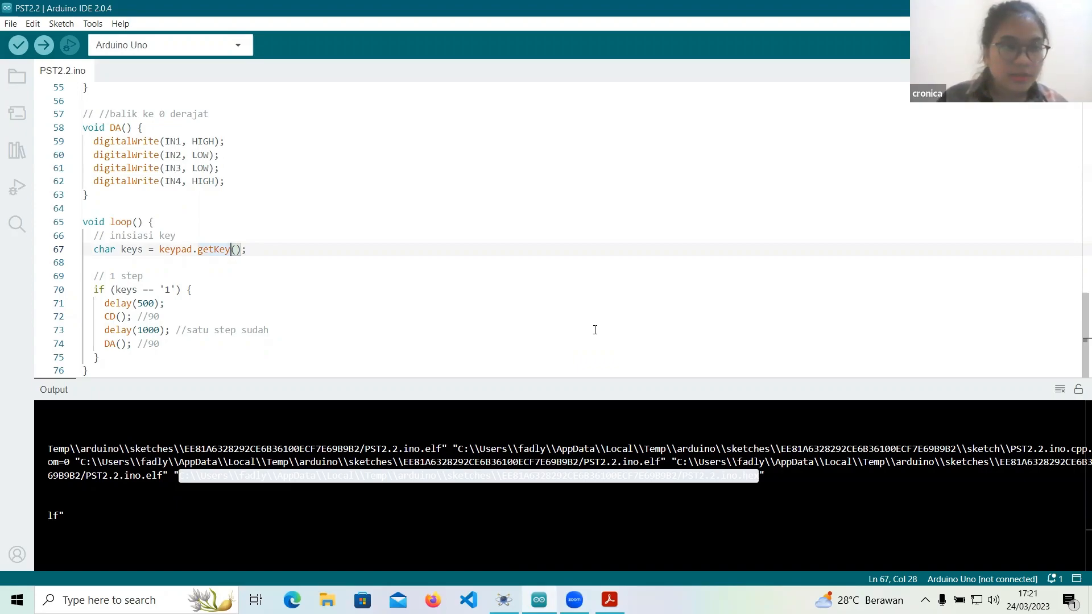
pyautogui.click(17, 50)
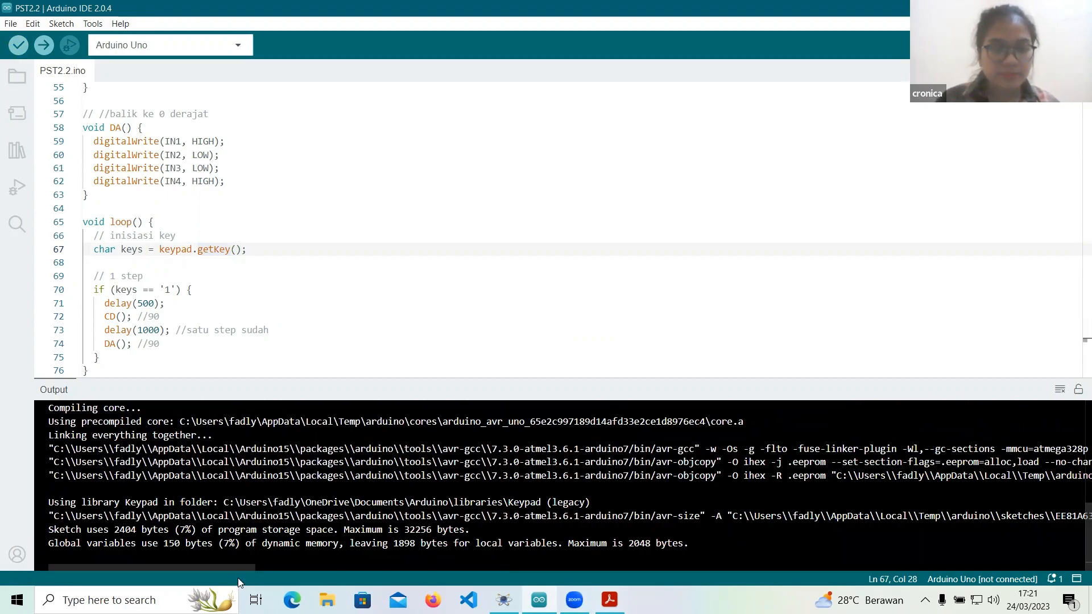
pyautogui.moveTo(237, 569); pyautogui.dragTo(467, 566)
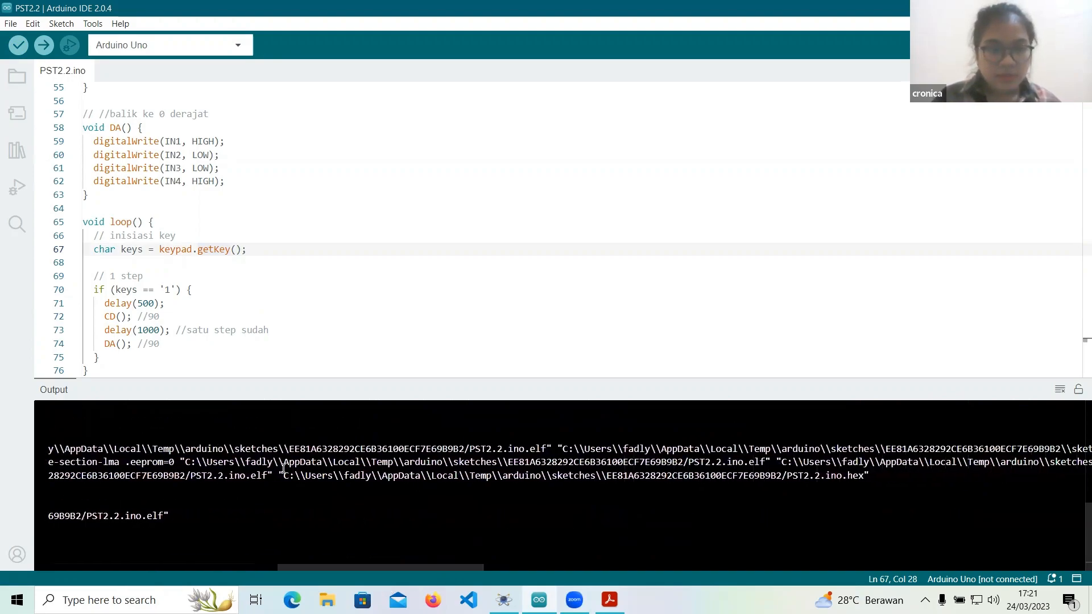
pyautogui.moveTo(284, 467); pyautogui.dragTo(364, 476)
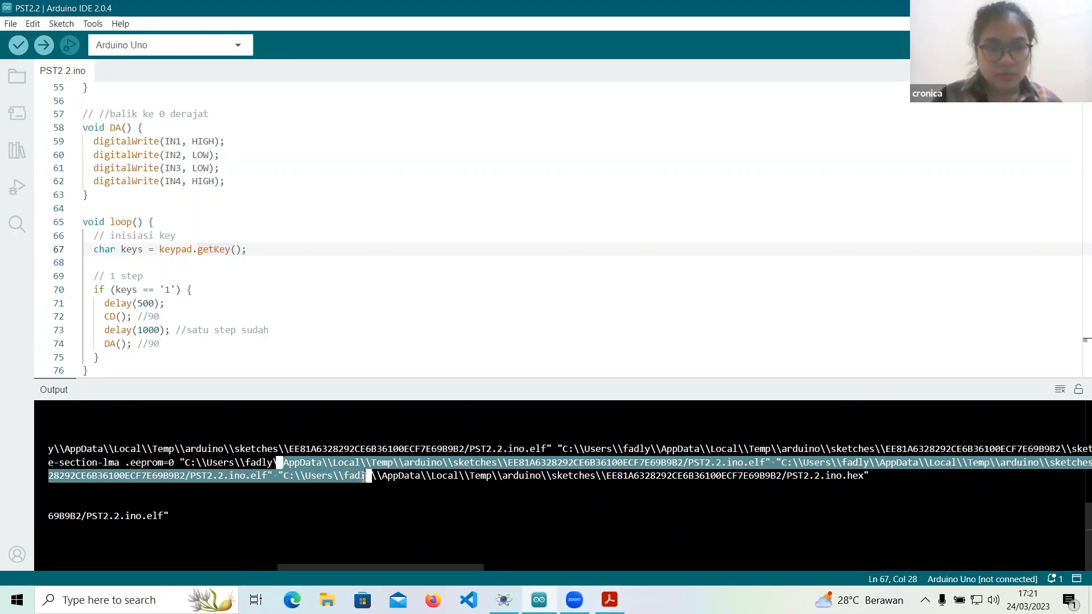
pyautogui.click(312, 506)
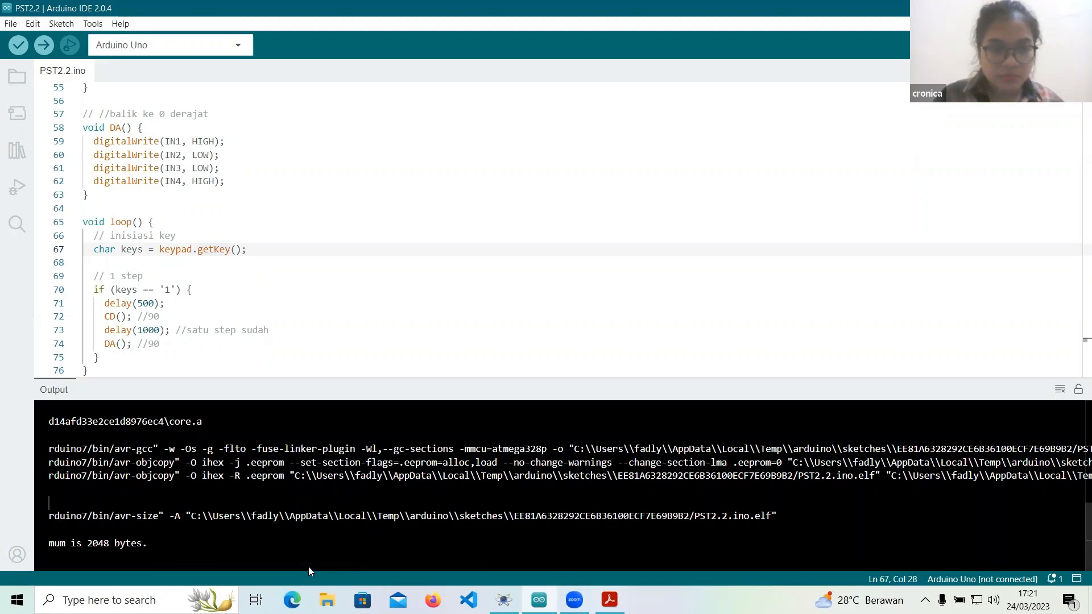
pyautogui.moveTo(308, 567); pyautogui.dragTo(409, 560)
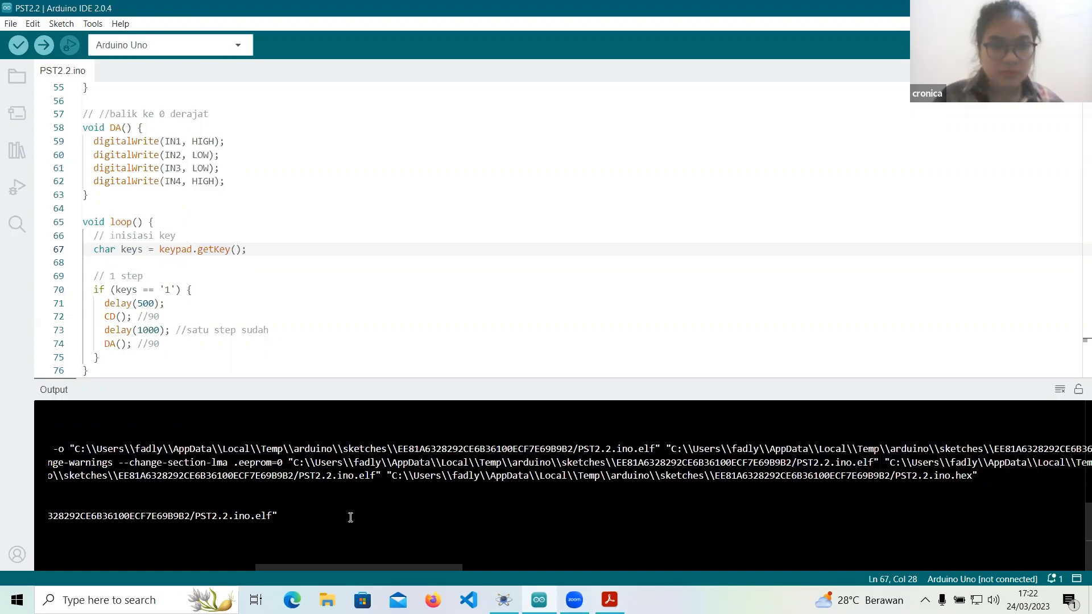
pyautogui.moveTo(476, 488); pyautogui.dragTo(943, 515)
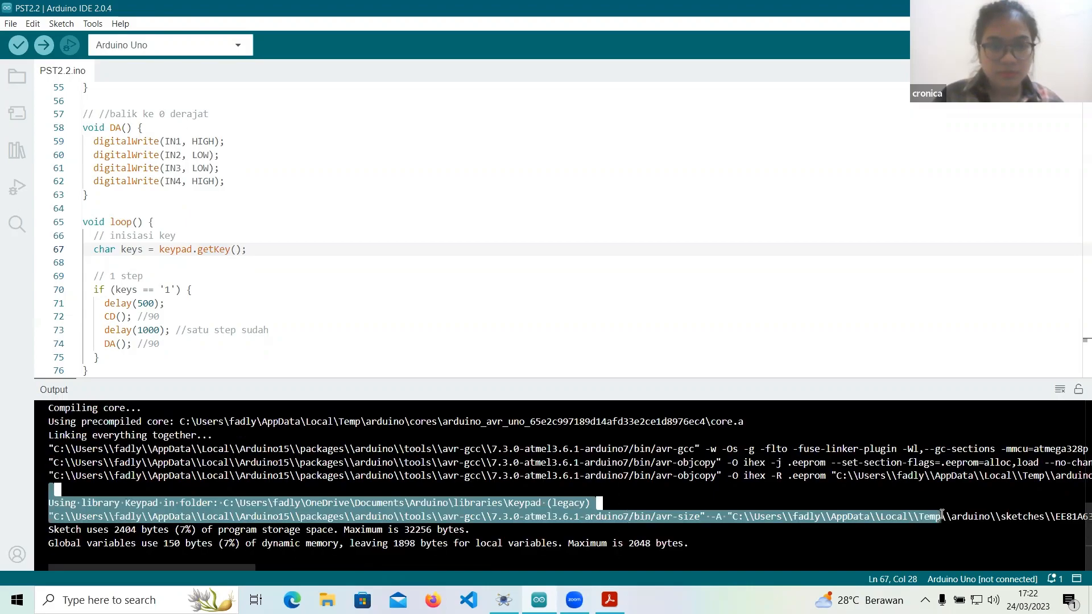
pyautogui.click(962, 491)
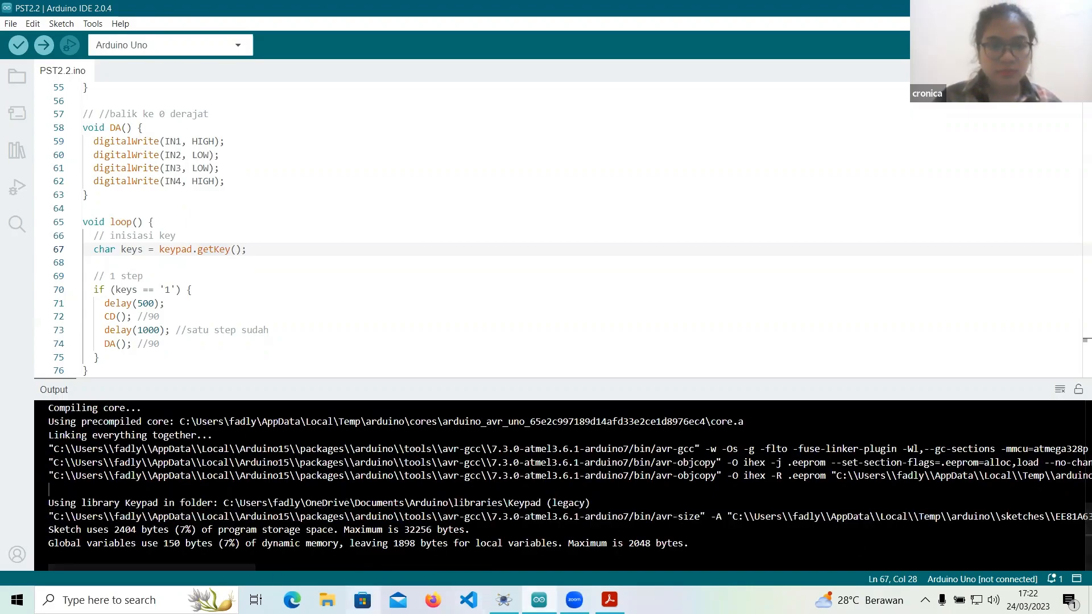
pyautogui.moveTo(240, 566); pyautogui.dragTo(505, 544)
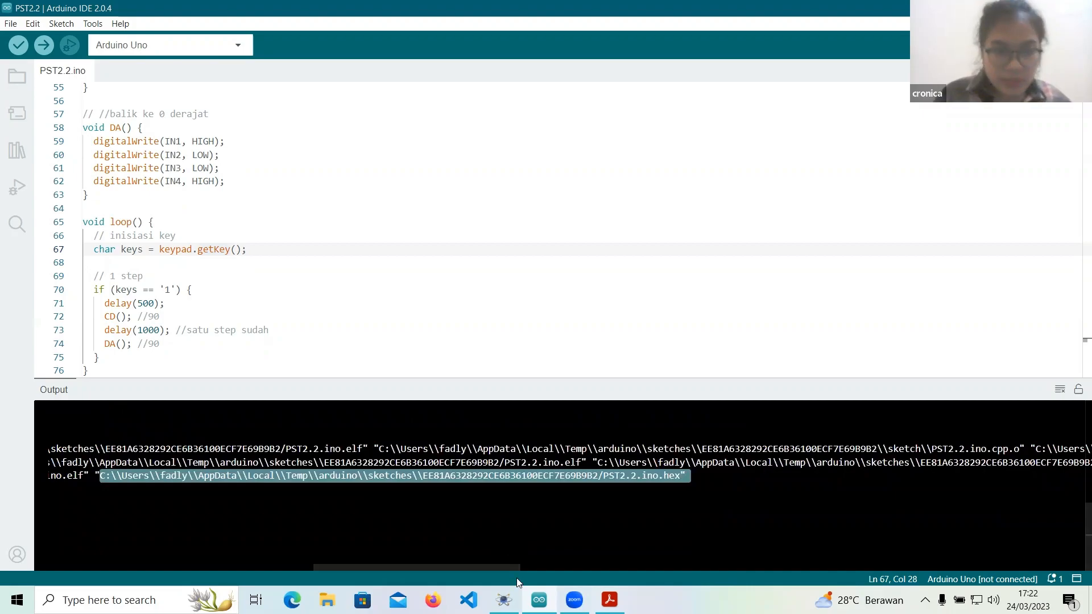
# Switch to Proteus and replace the Arduino Uno's program file with the copied PST2.2.ino.hex path, removing the trailing quotation mark.
pyautogui.moveTo(538, 601)
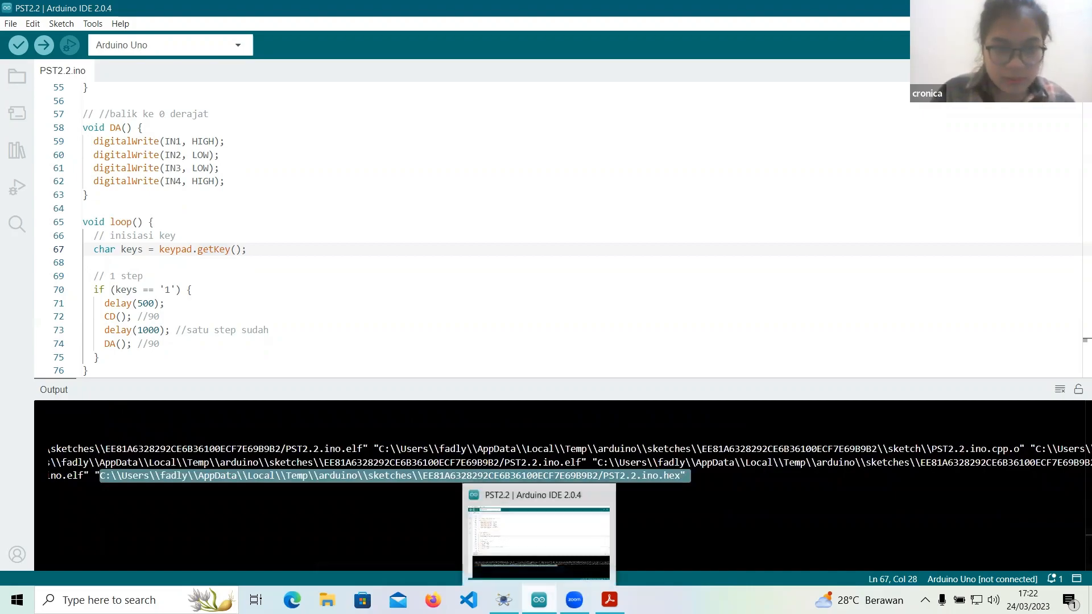
pyautogui.click(503, 600)
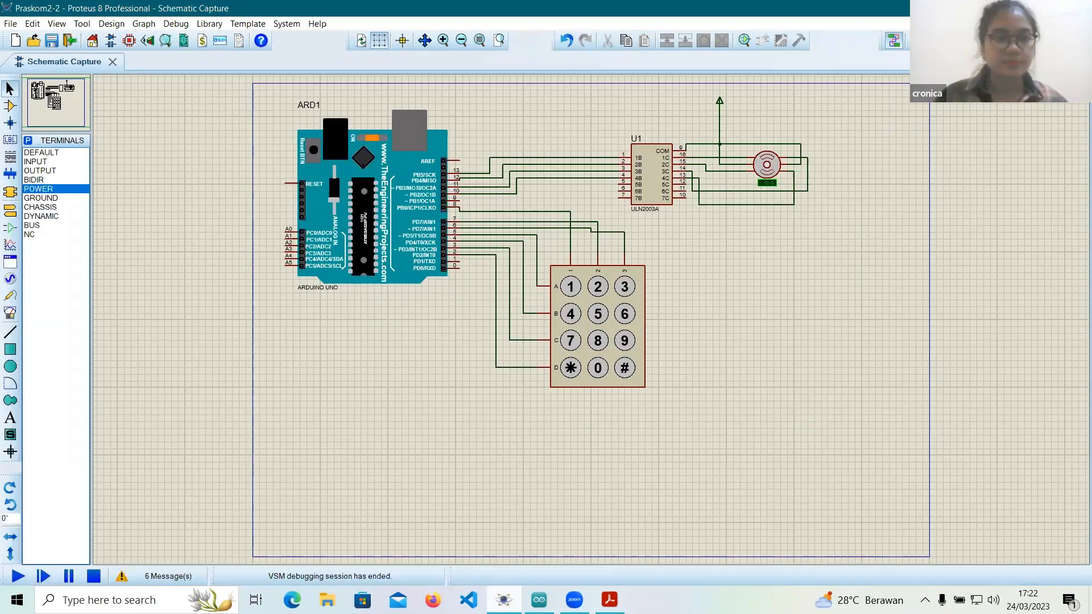
pyautogui.doubleClick(385, 218)
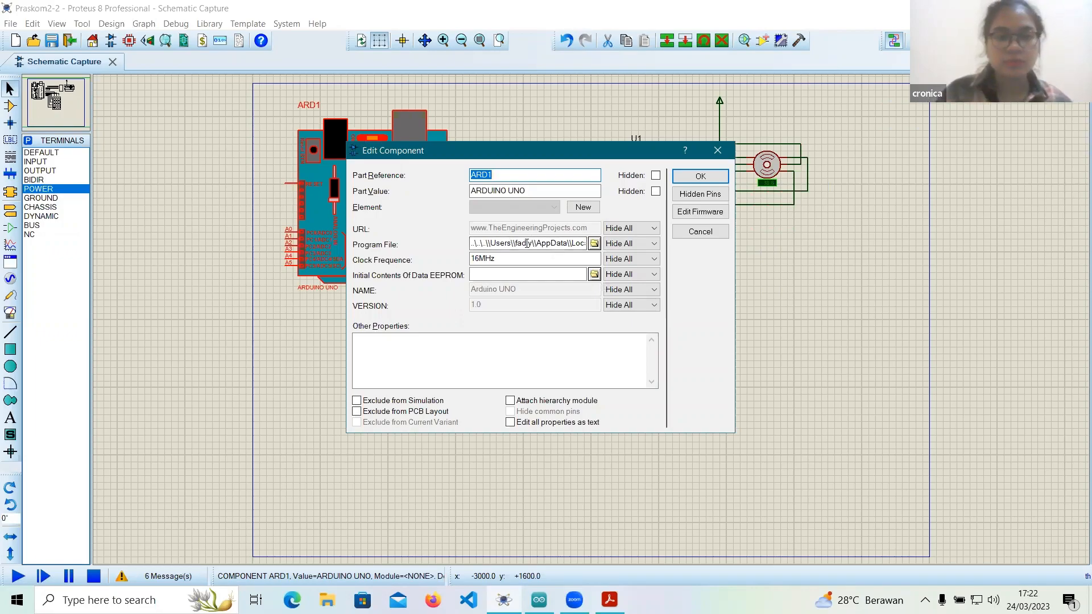
pyautogui.doubleClick(526, 244)
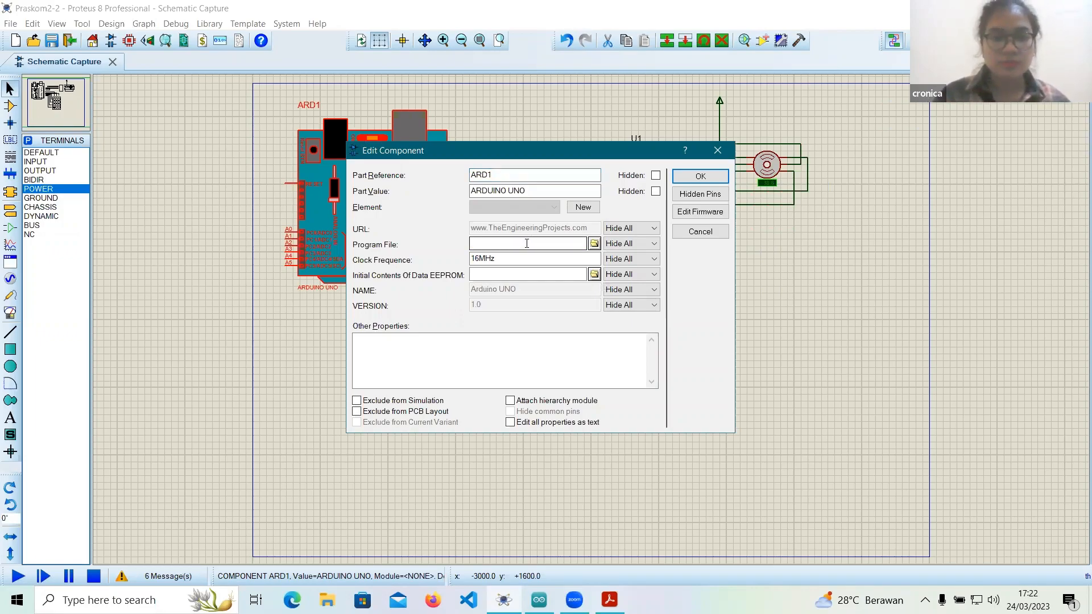
pyautogui.hotkey('ctrl', 'v')
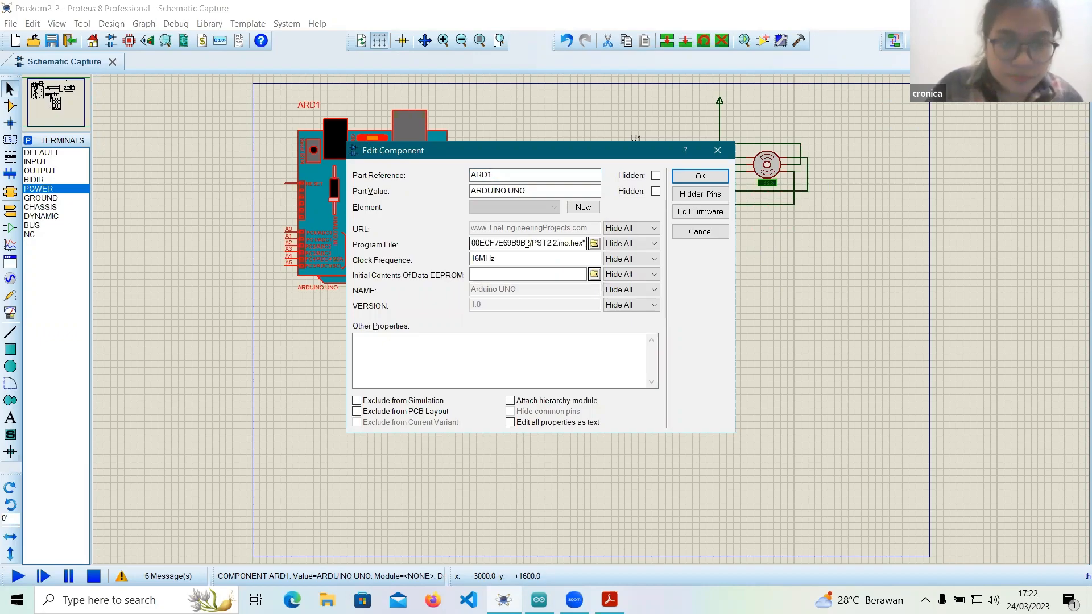
pyautogui.press('BackSpace')
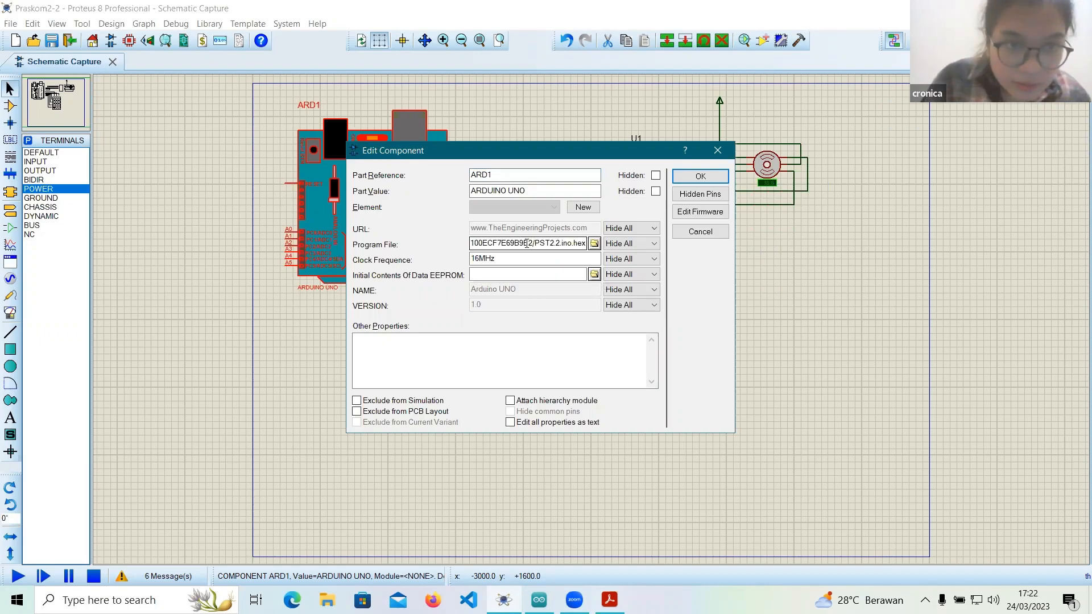
pyautogui.press('BackSpace')
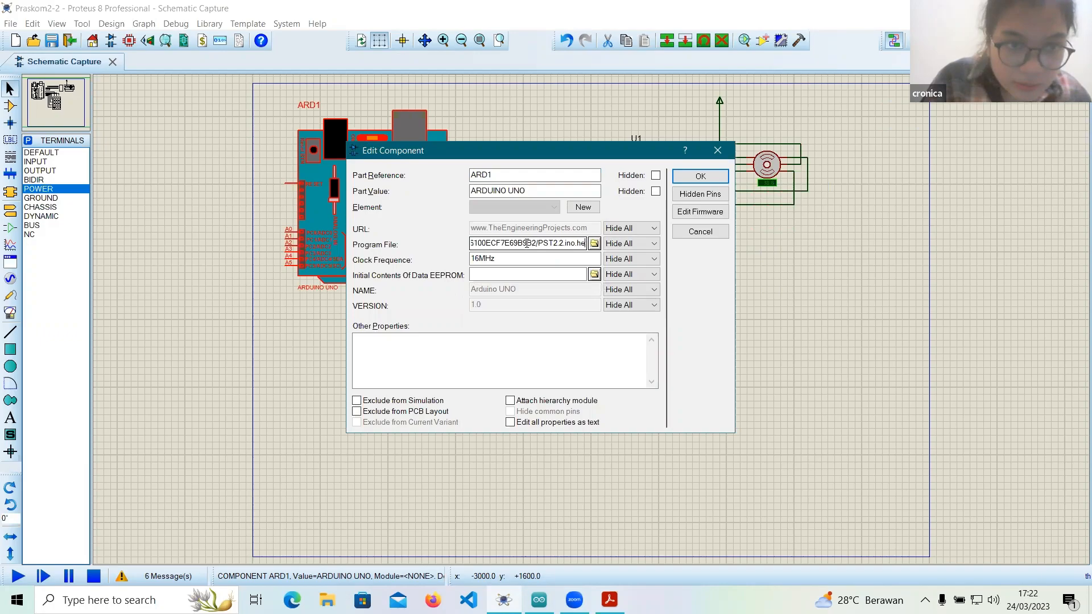
pyautogui.write('x')
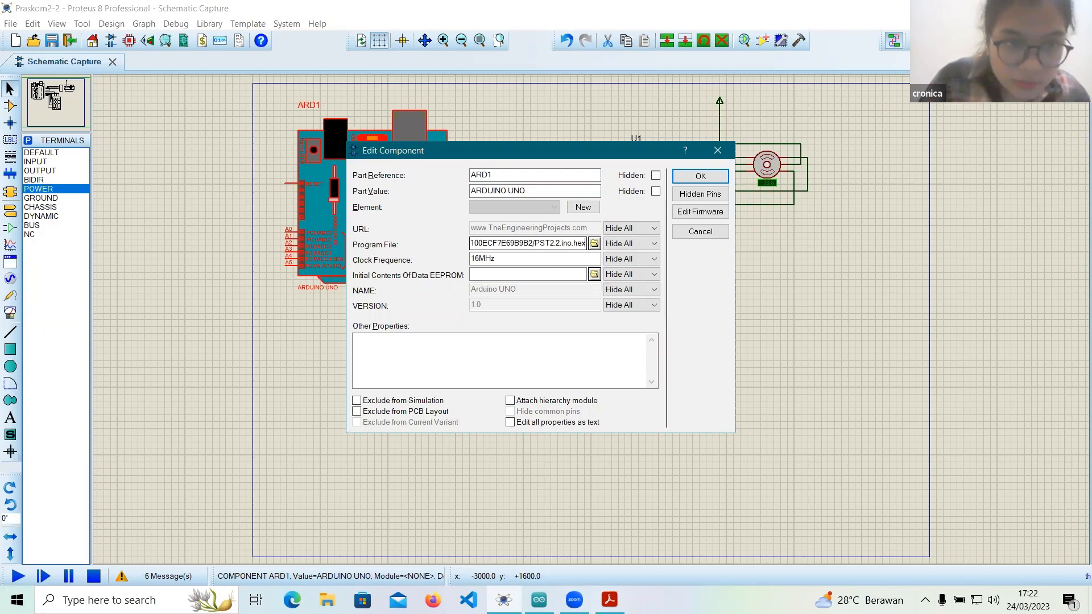
pyautogui.press('Return')
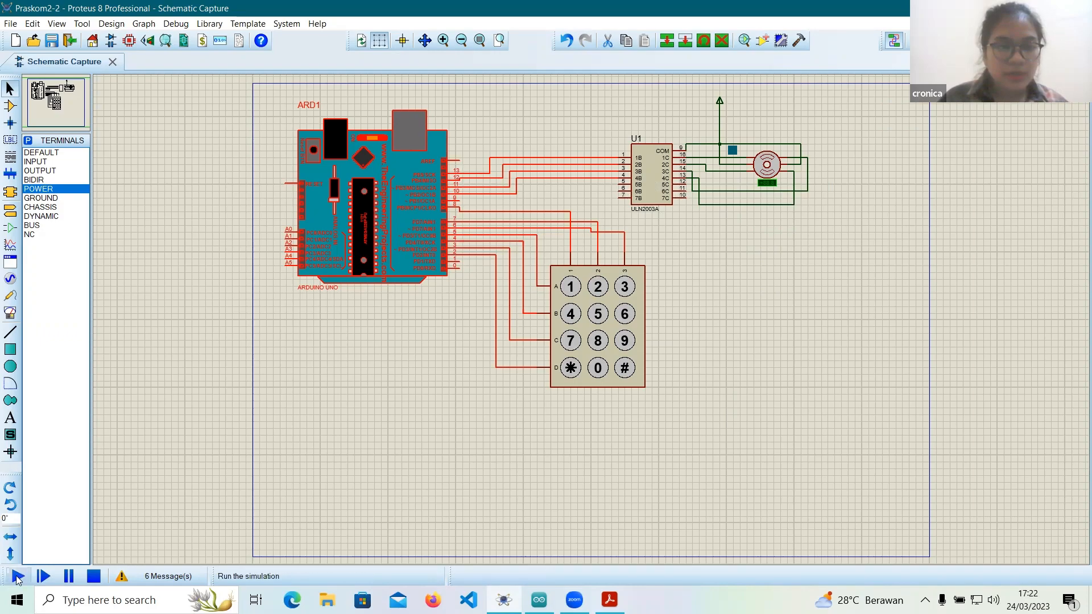
# Run the simulation and actuate key 1 on the keypad to test the stepper motor's one-step movement.
pyautogui.click(17, 577)
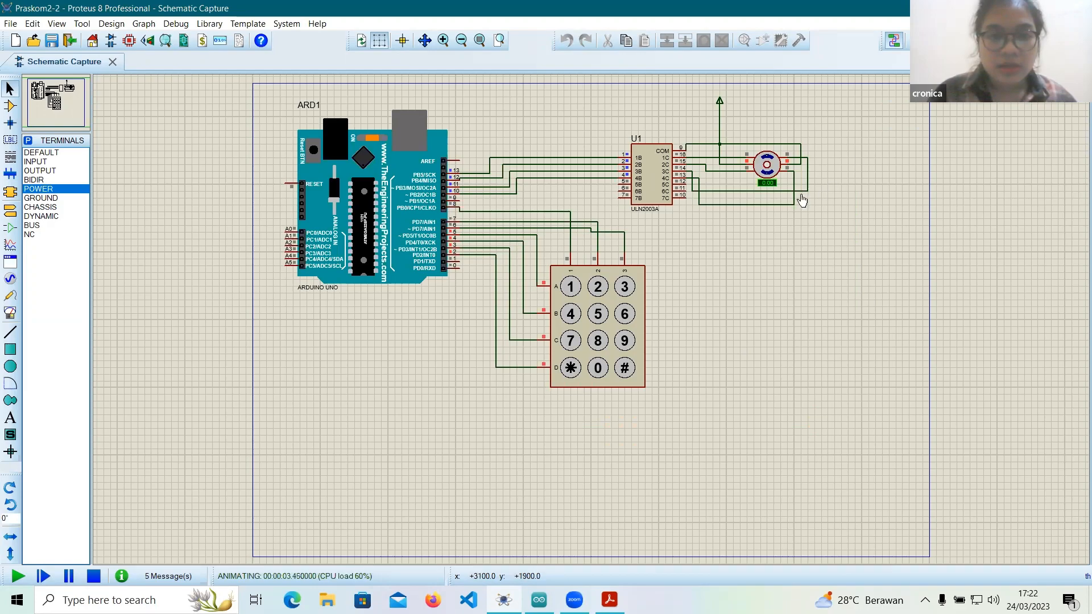
pyautogui.click(571, 290)
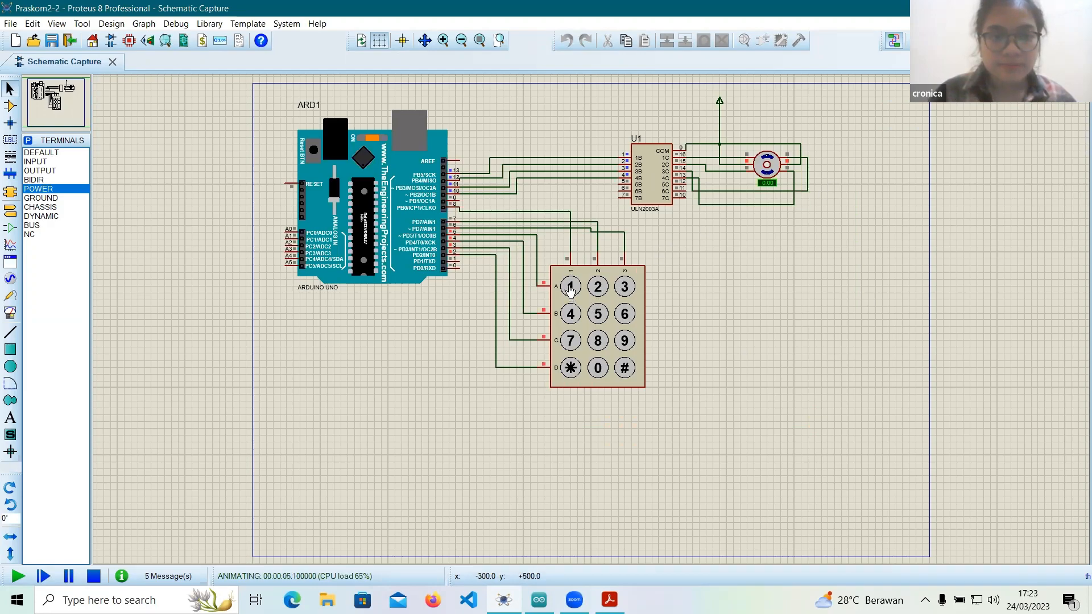